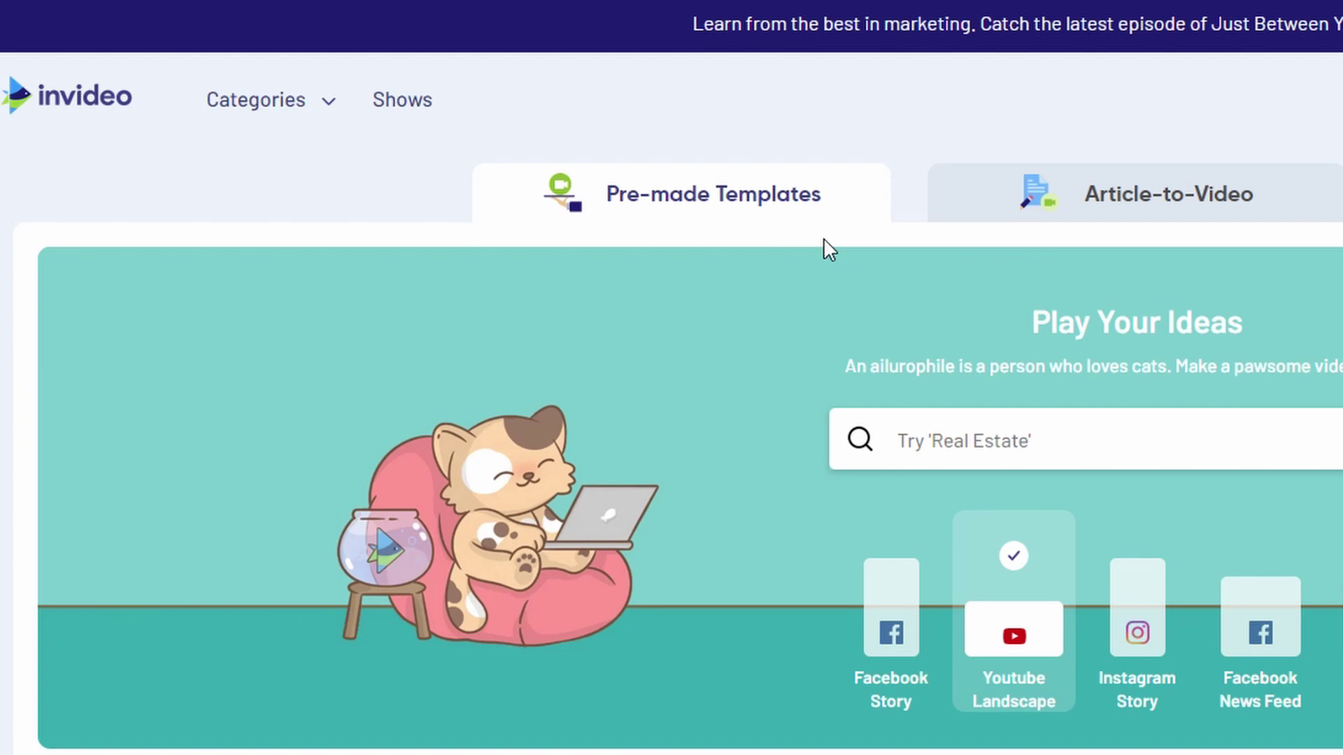
# Open the Smooth Logo Reveal template from the Brand Intro/Outro category
pyautogui.click(308, 120)
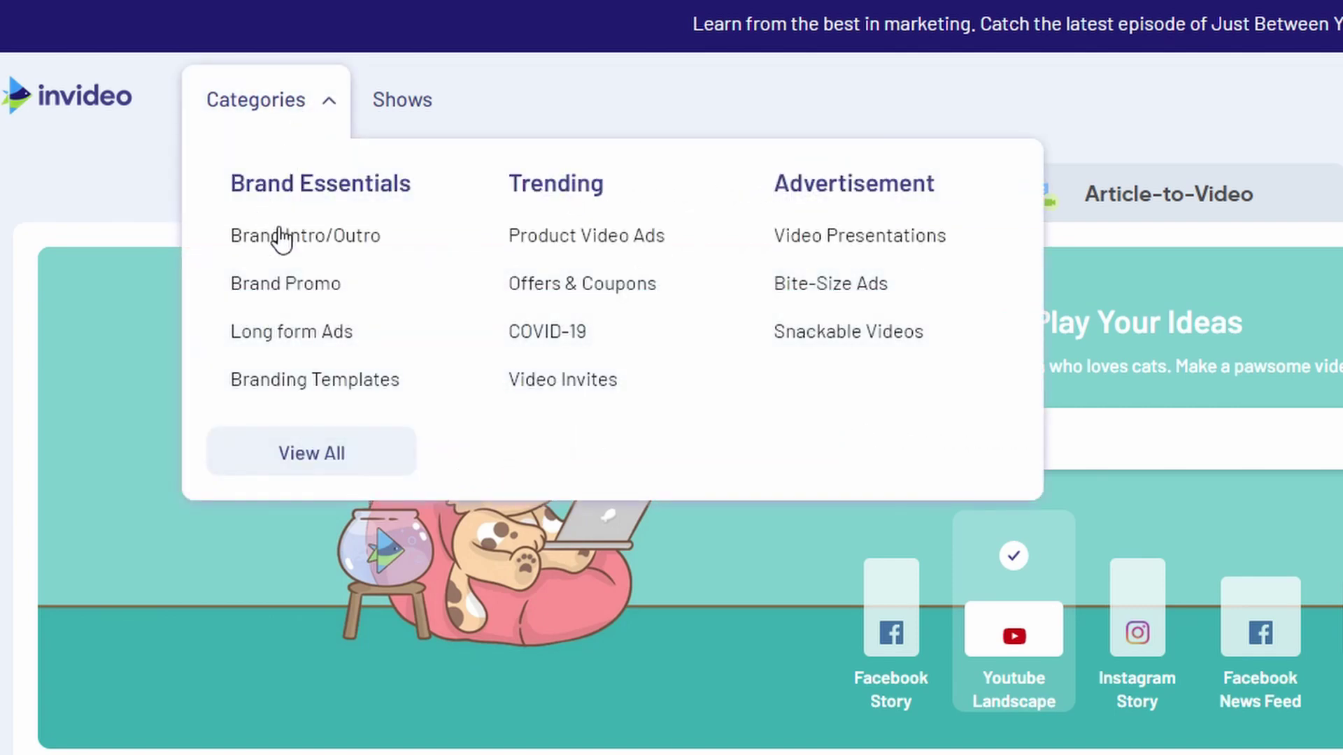
pyautogui.click(301, 241)
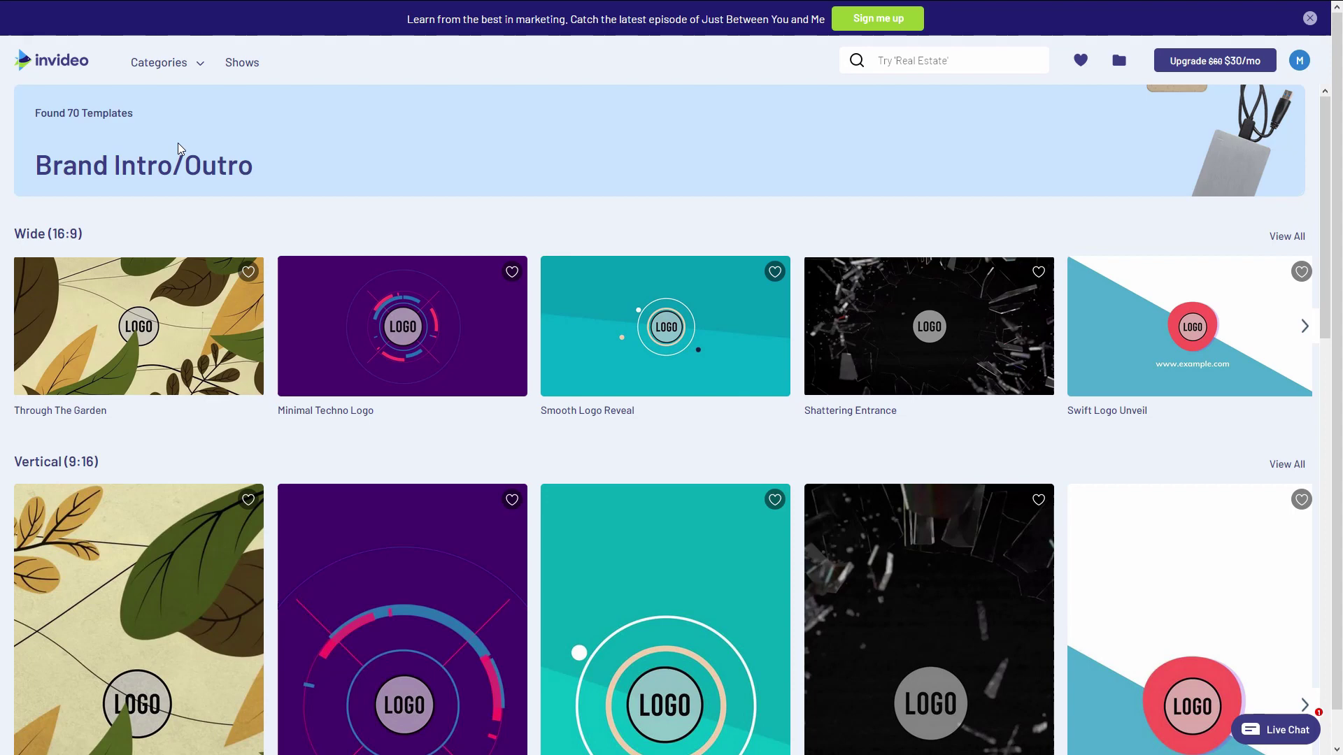
pyautogui.moveTo(699, 338)
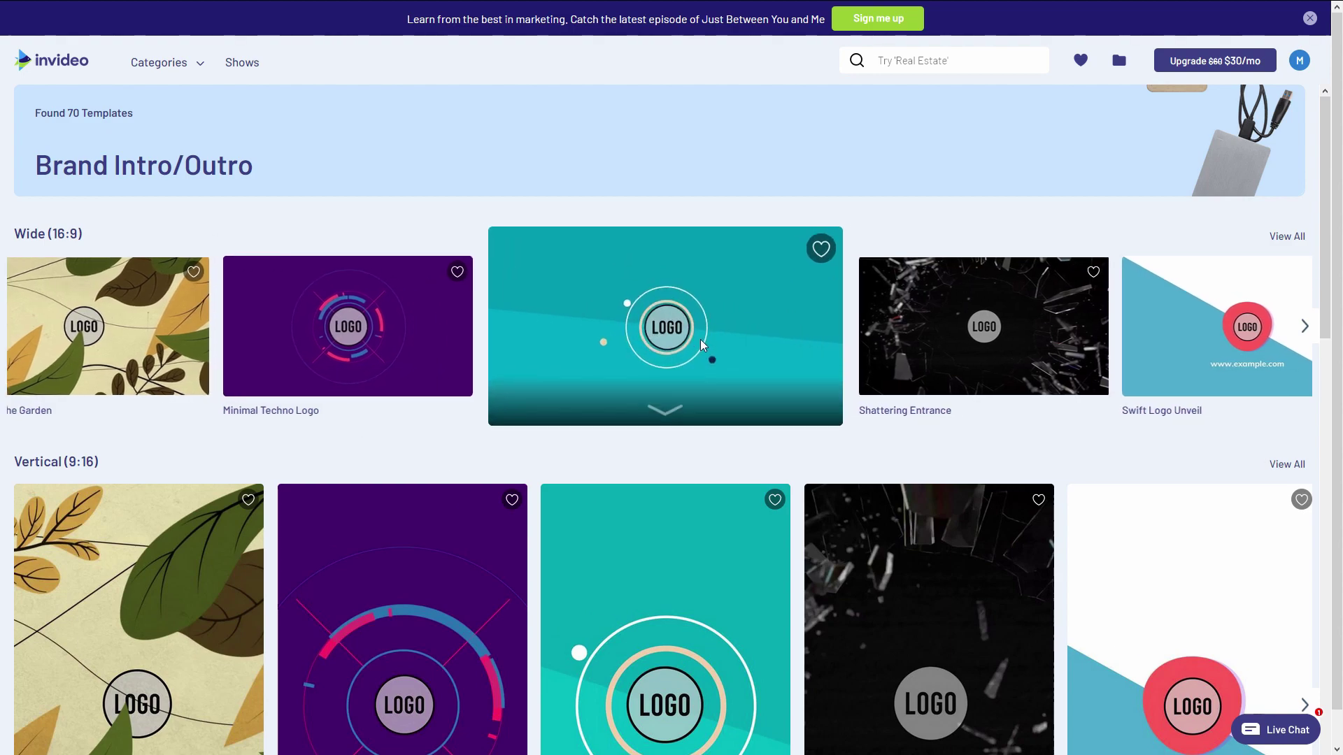
pyautogui.click(665, 415)
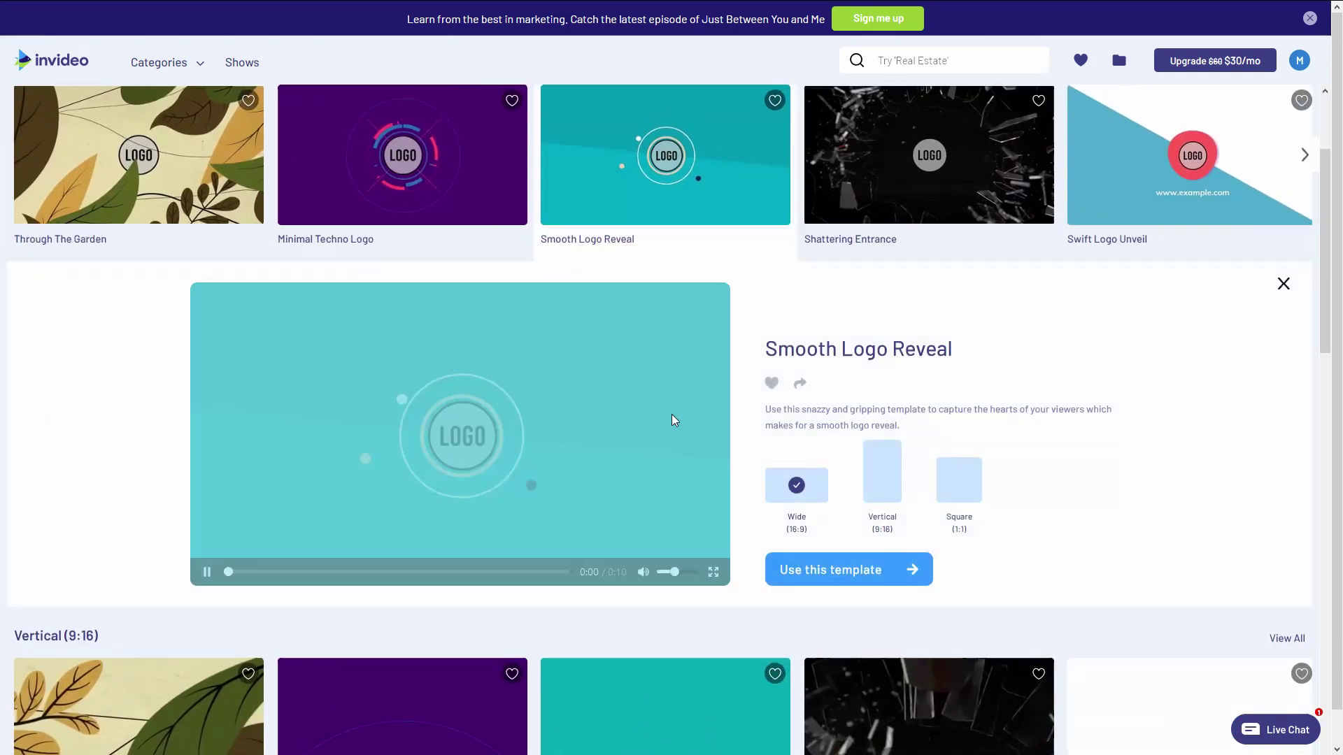
# Start a new project from the Smooth Logo Reveal template
pyautogui.click(806, 572)
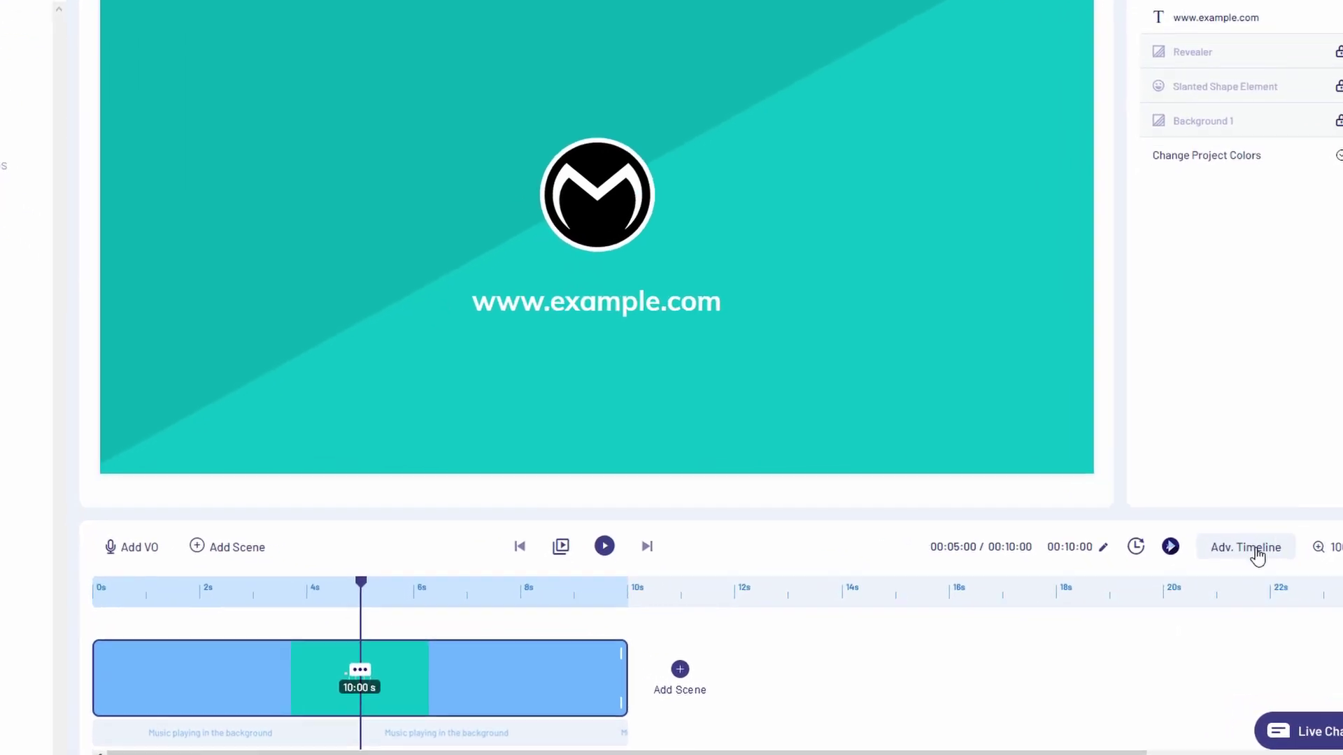
pyautogui.click(1255, 552)
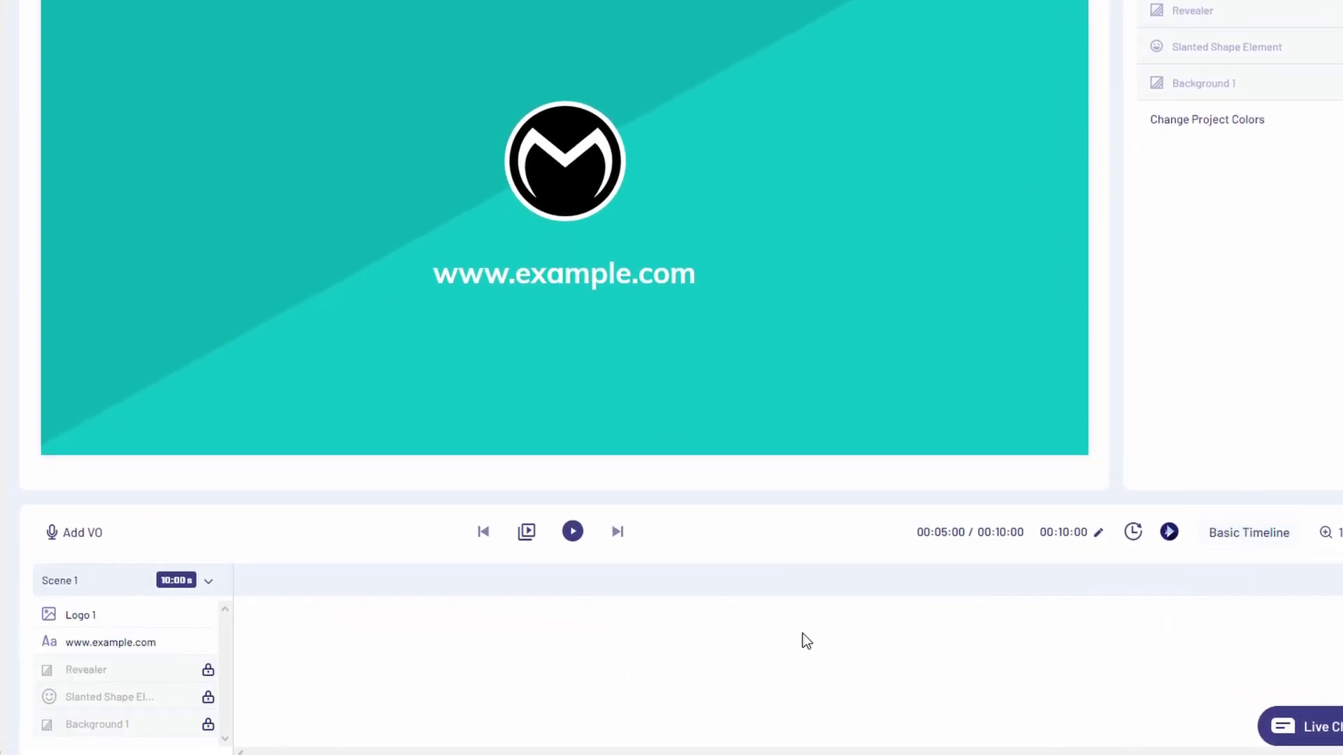
pyautogui.click(94, 641)
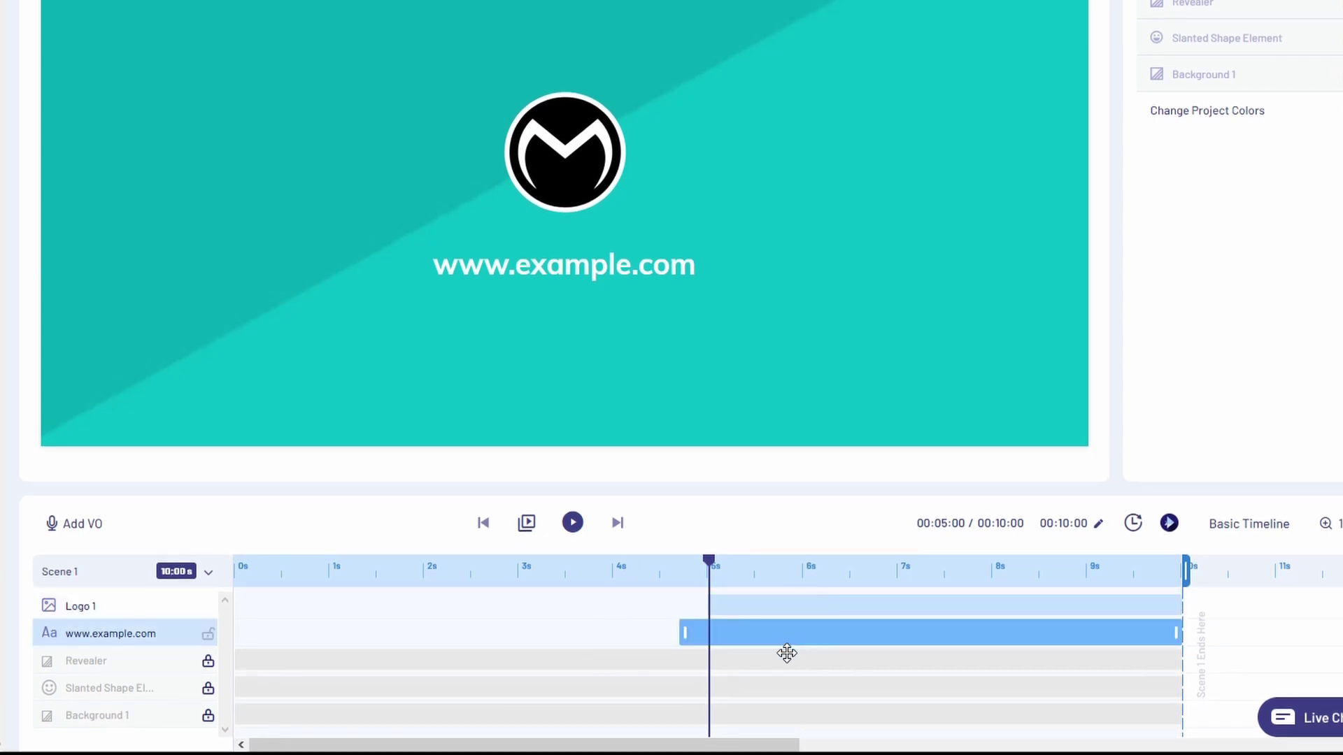
pyautogui.click(136, 614)
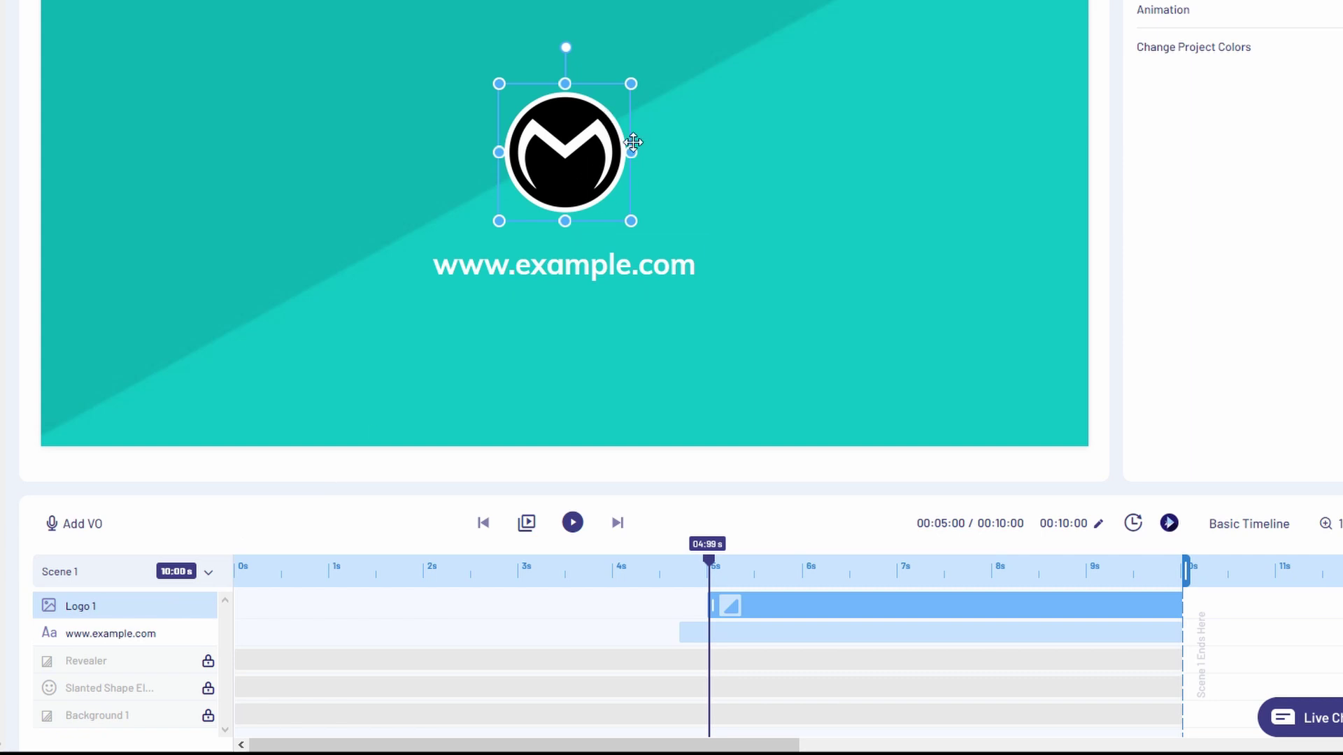
pyautogui.click(123, 640)
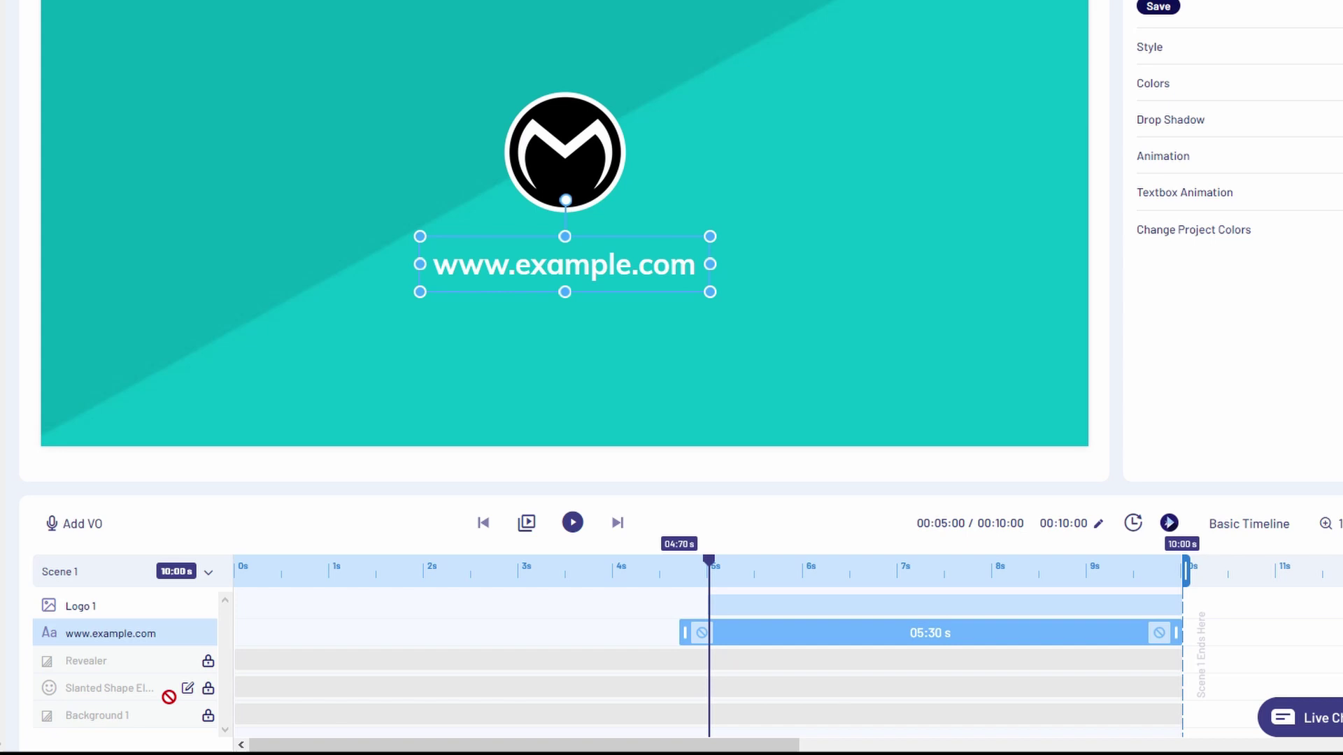
# Unlock the Revealer, Slanted Shape Element and Background 1 layers
pyautogui.click(217, 664)
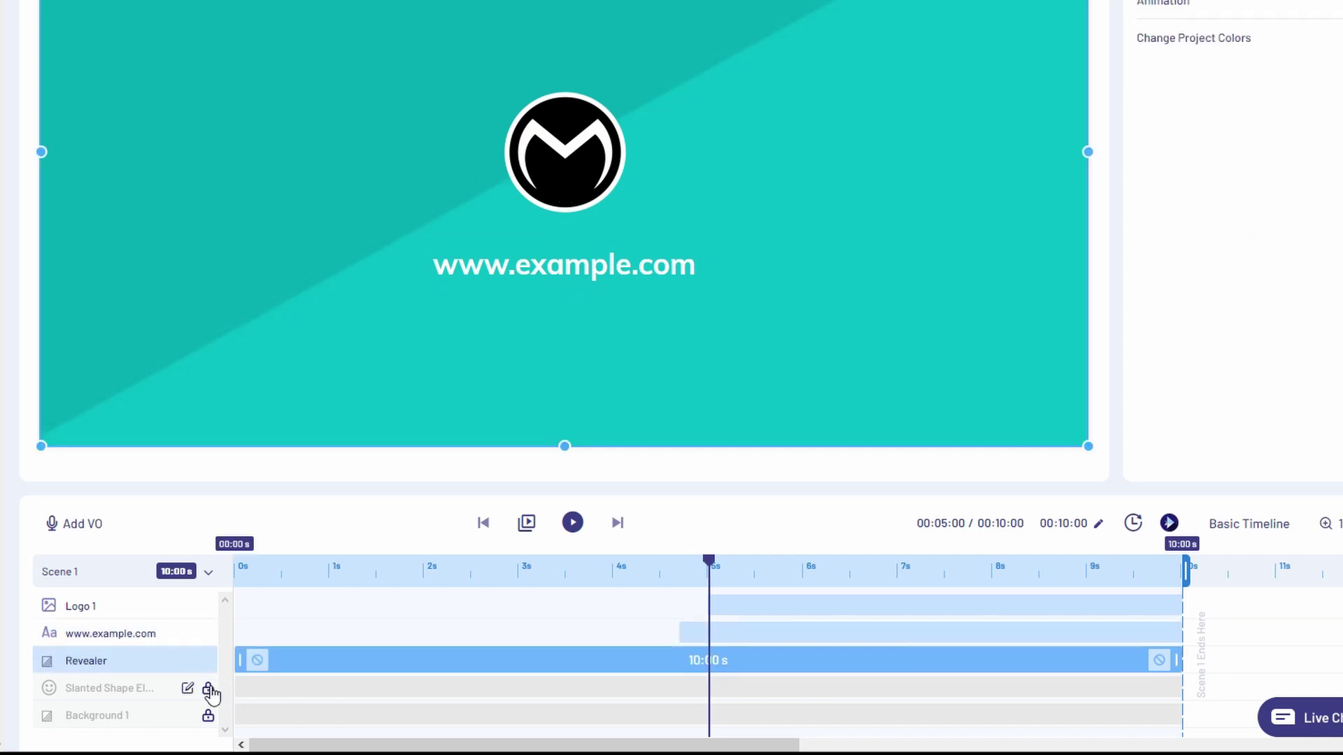
pyautogui.click(209, 690)
pyautogui.click(208, 716)
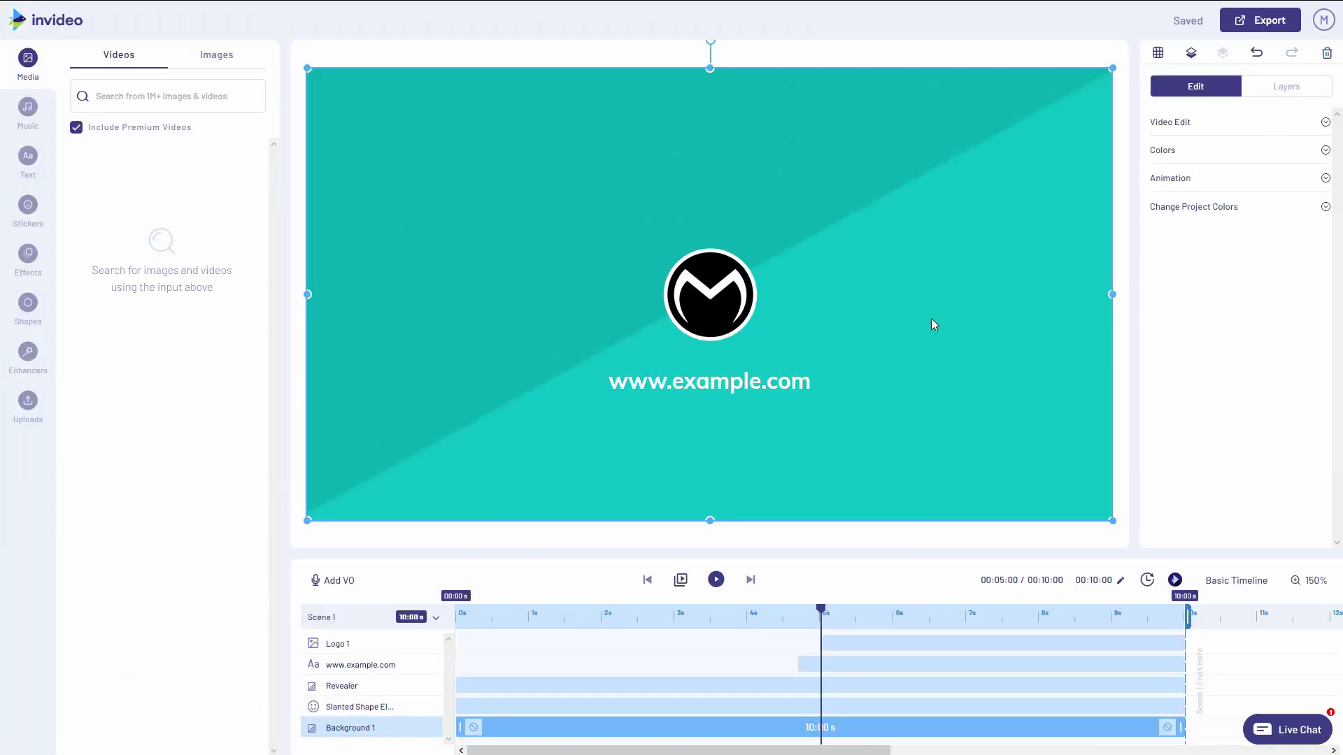
pyautogui.click(727, 291)
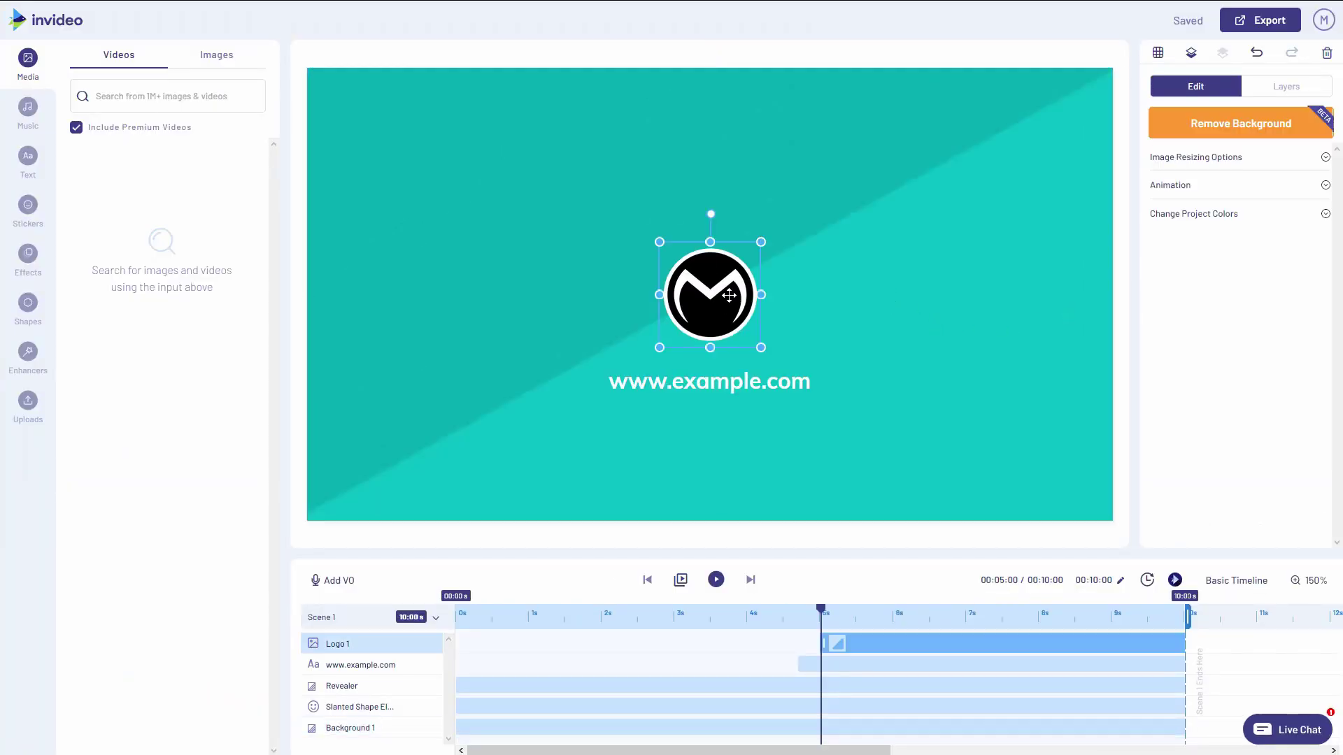
pyautogui.moveTo(728, 291); pyautogui.dragTo(723, 212)
pyautogui.moveTo(721, 383); pyautogui.dragTo(730, 305)
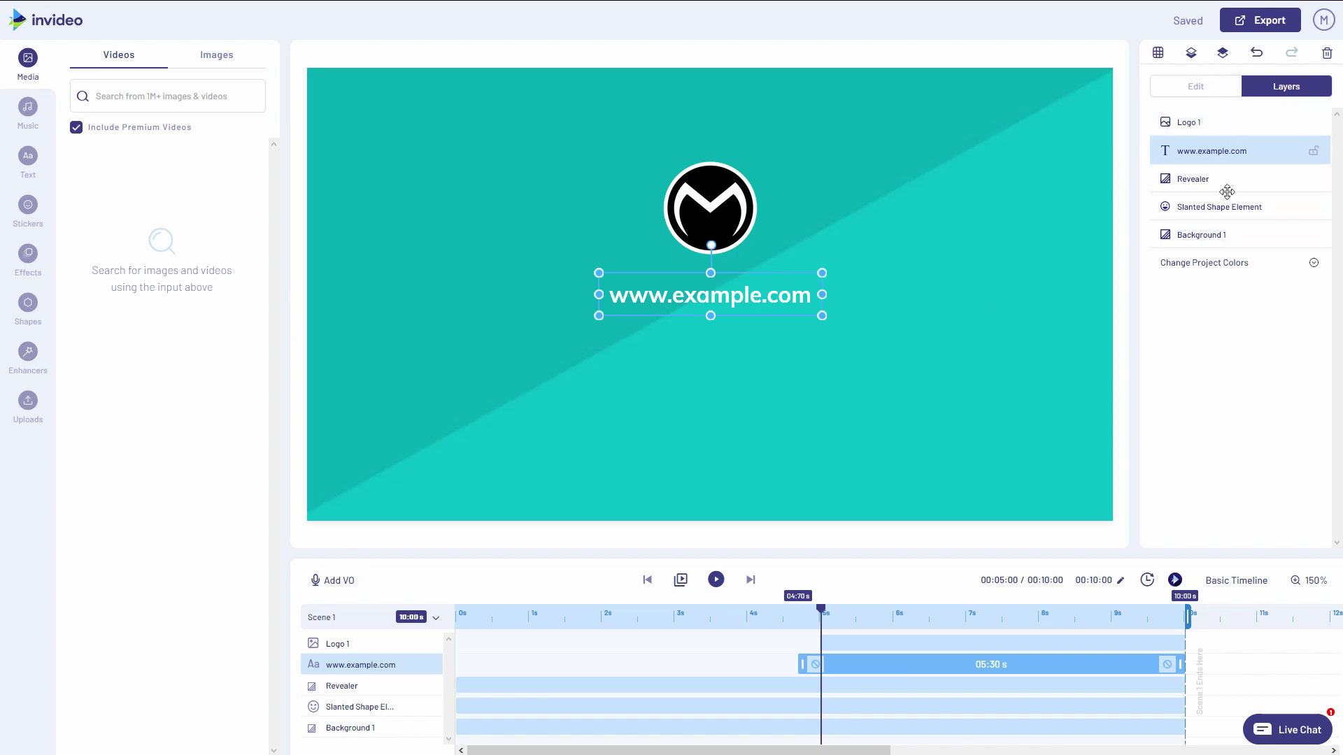
pyautogui.click(724, 207)
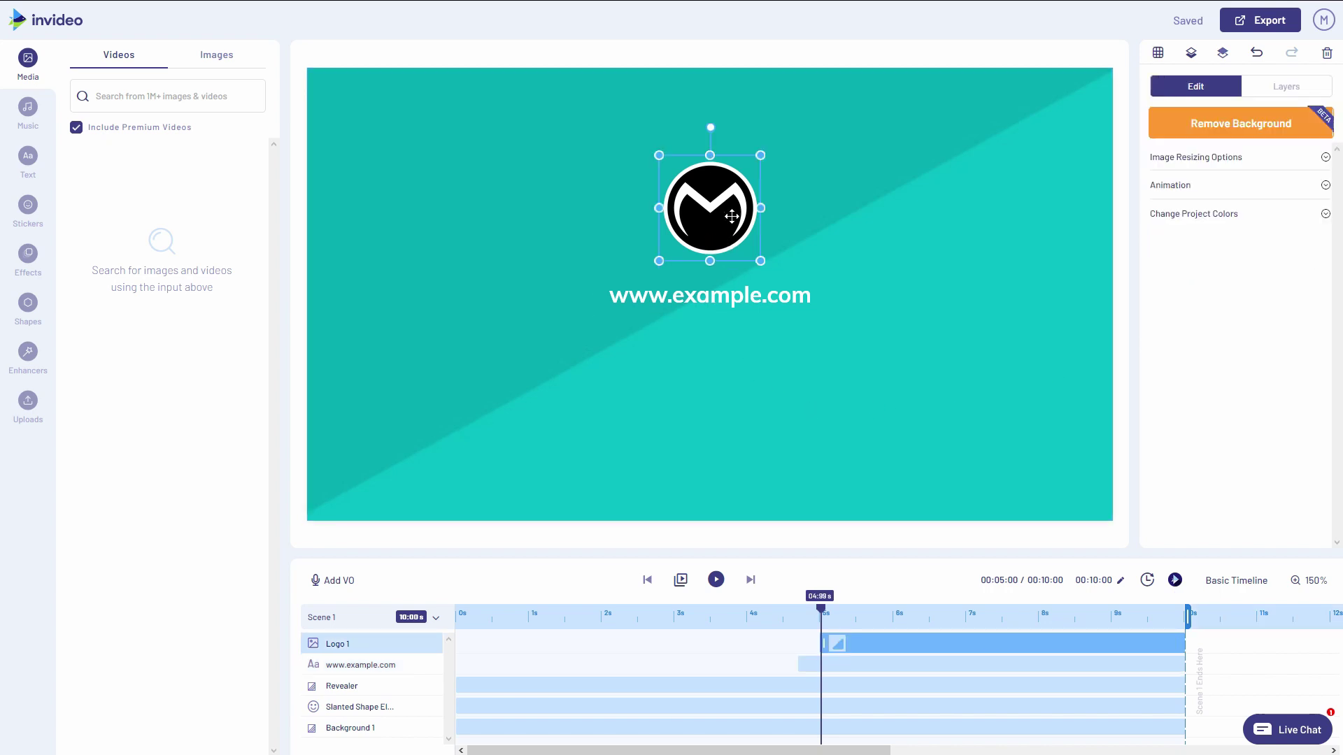
pyautogui.click(758, 298)
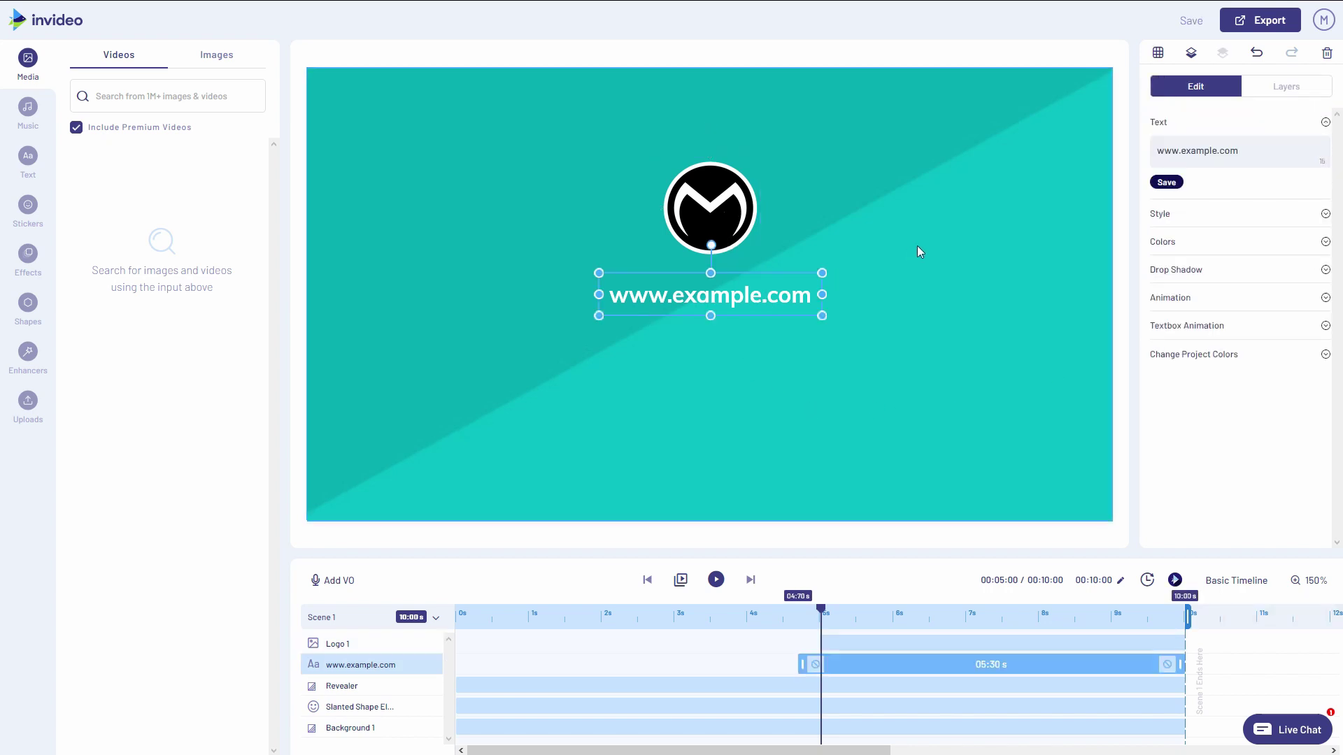
pyautogui.click(939, 260)
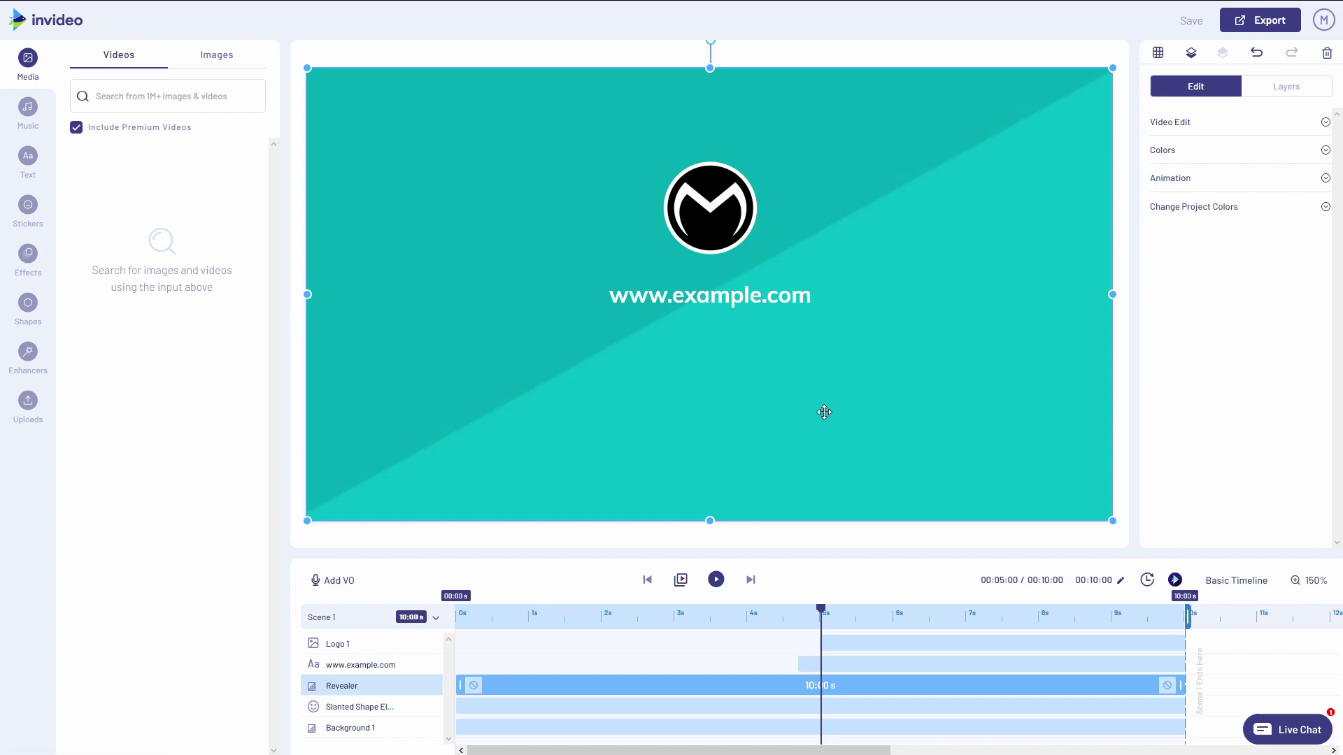
pyautogui.click(720, 300)
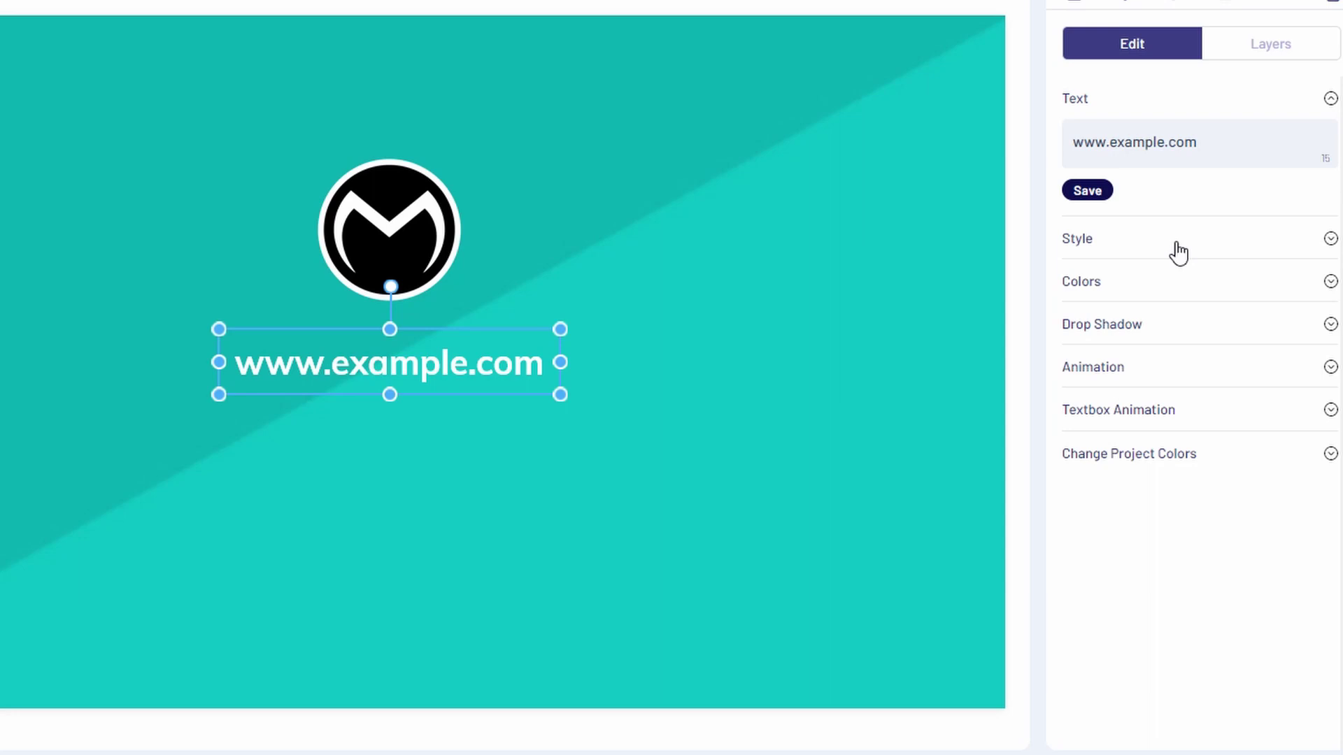
pyautogui.moveTo(1220, 155); pyautogui.dragTo(1079, 165)
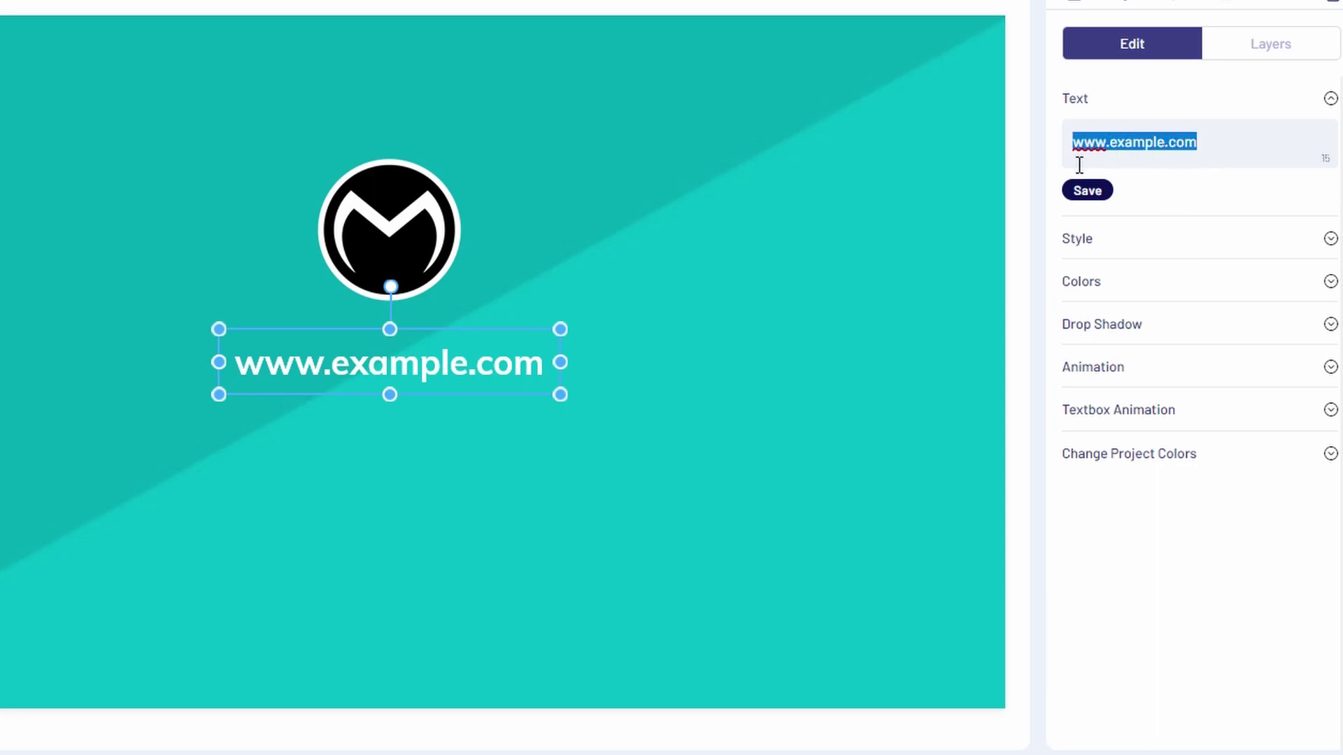
pyautogui.press('BackSpace')
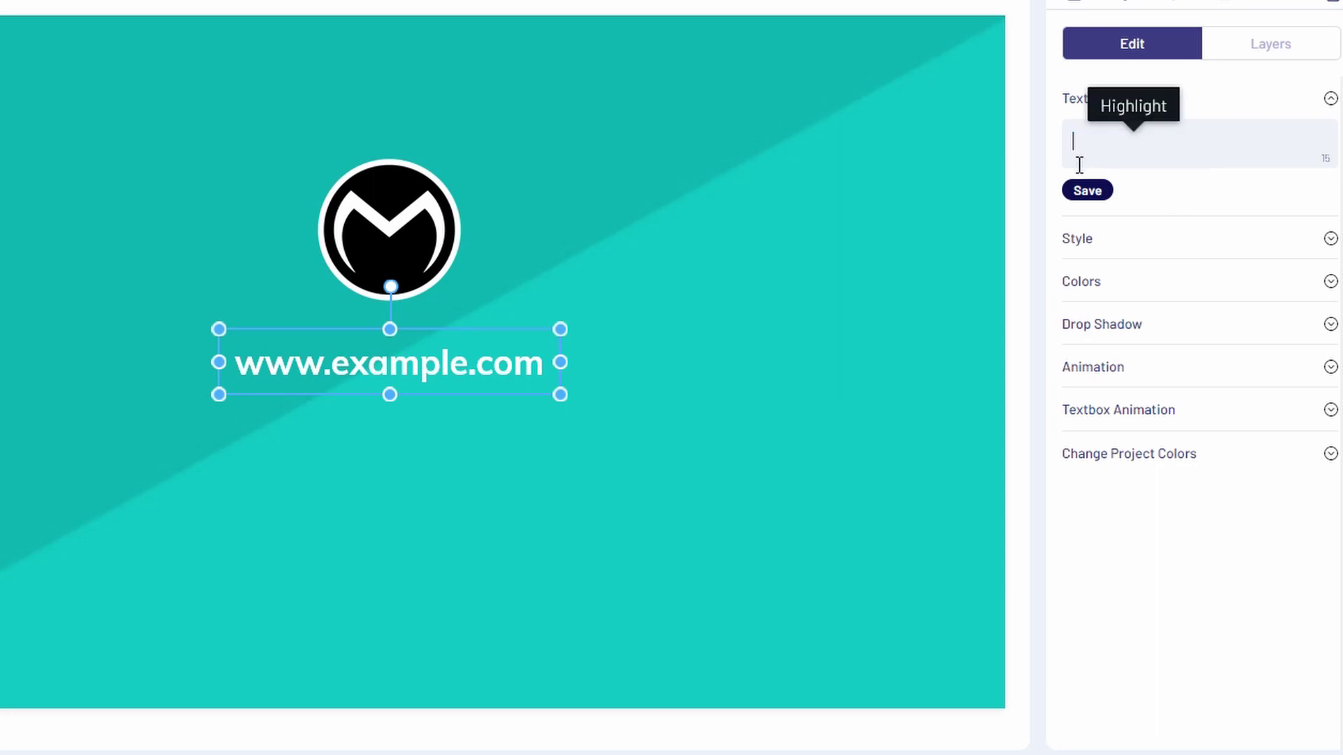
pyautogui.write('MONZON')
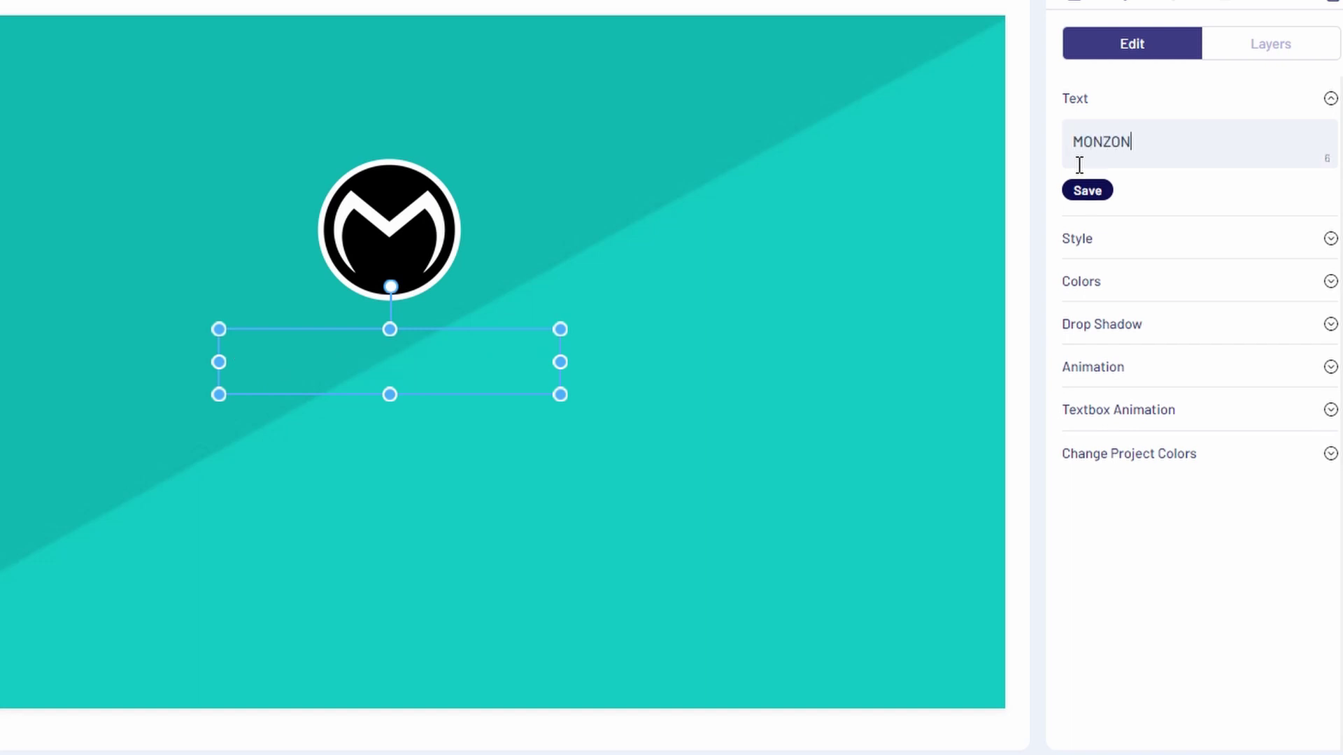
pyautogui.write(' MEDIA')
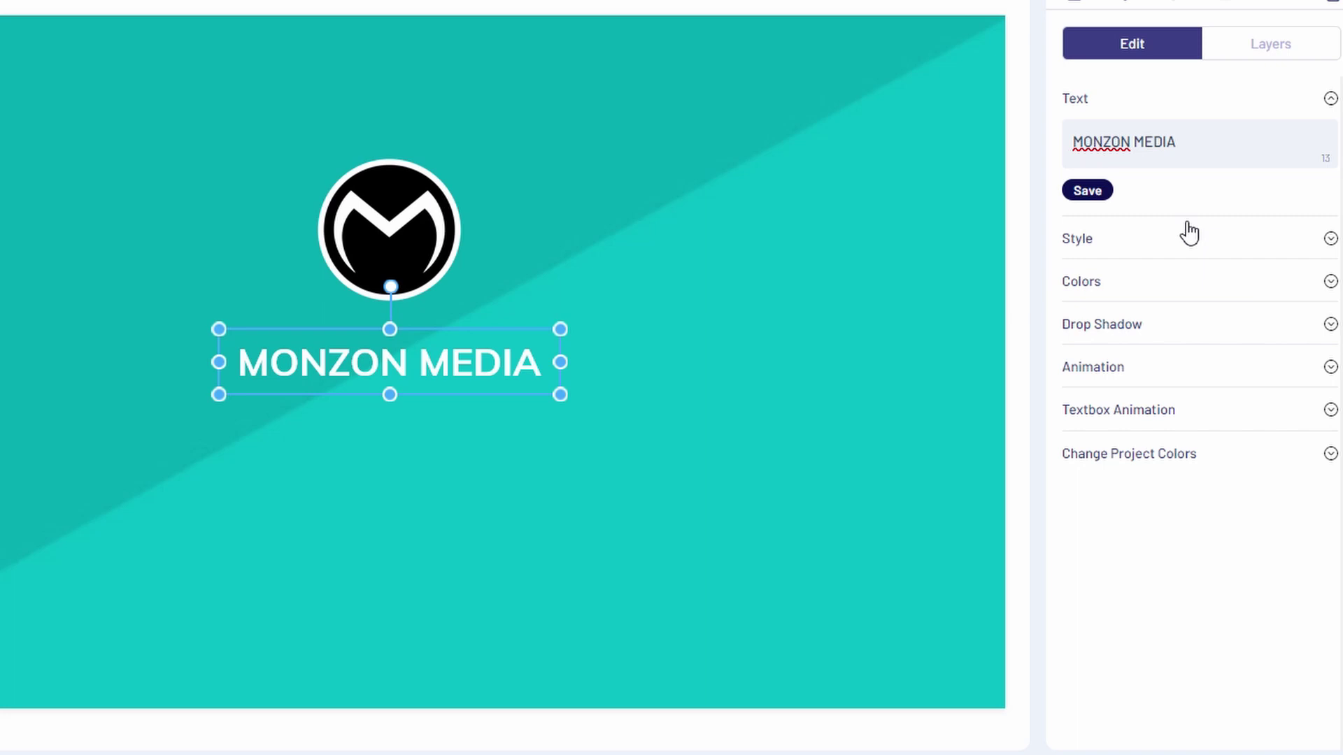
# Set the caption font to Drybrush at size 100
pyautogui.click(1133, 244)
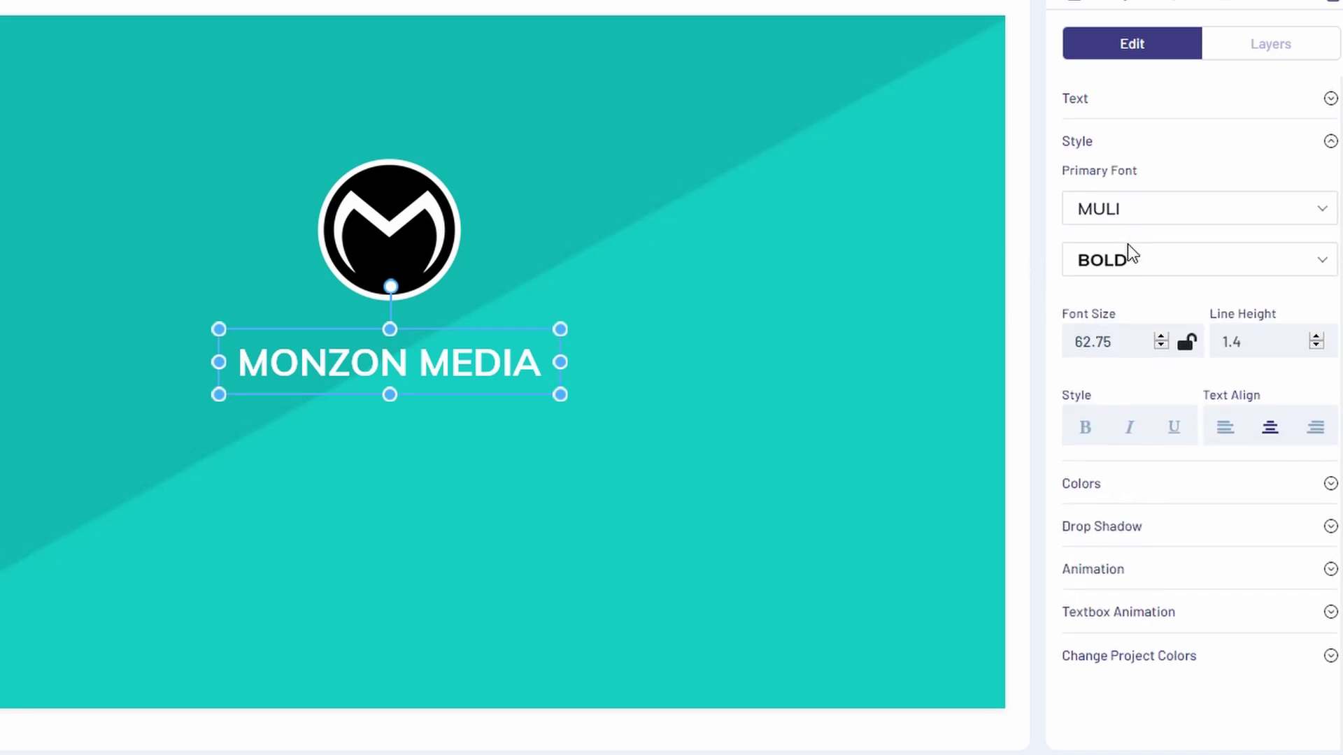
pyautogui.click(1246, 221)
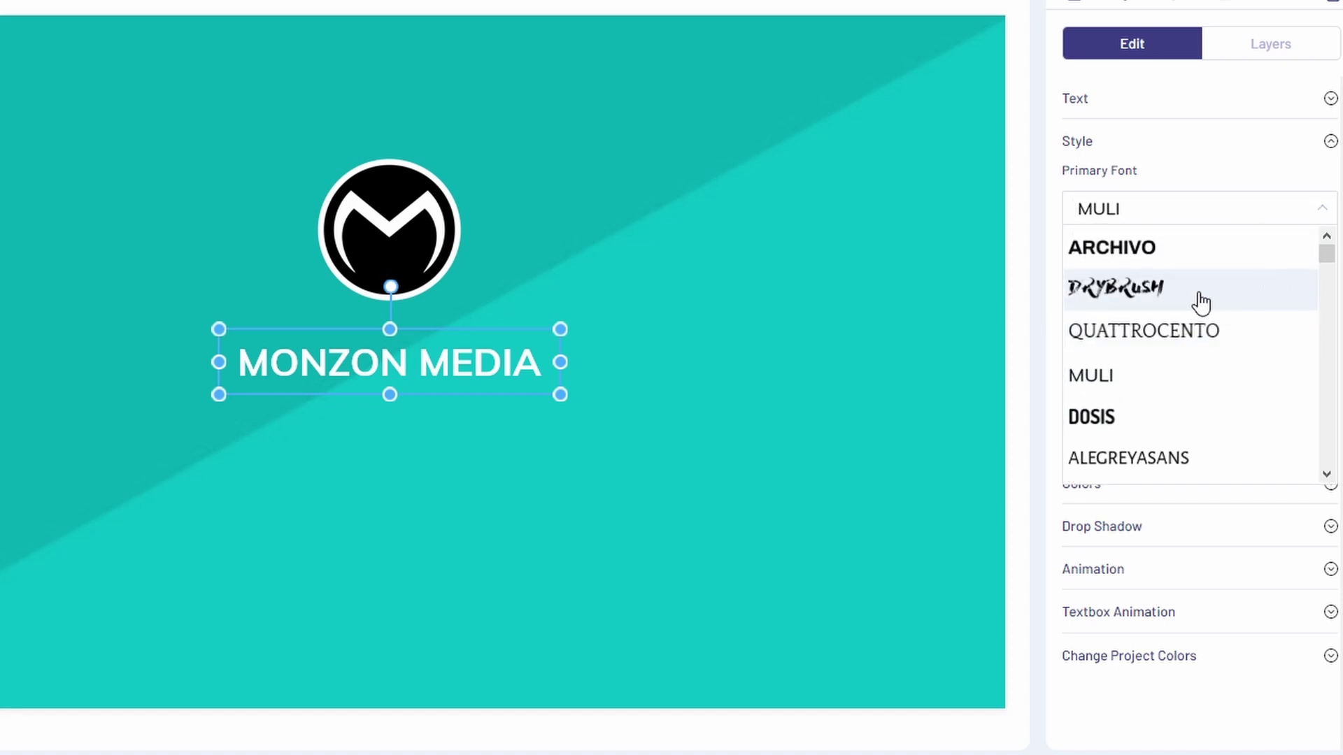
pyautogui.click(1192, 293)
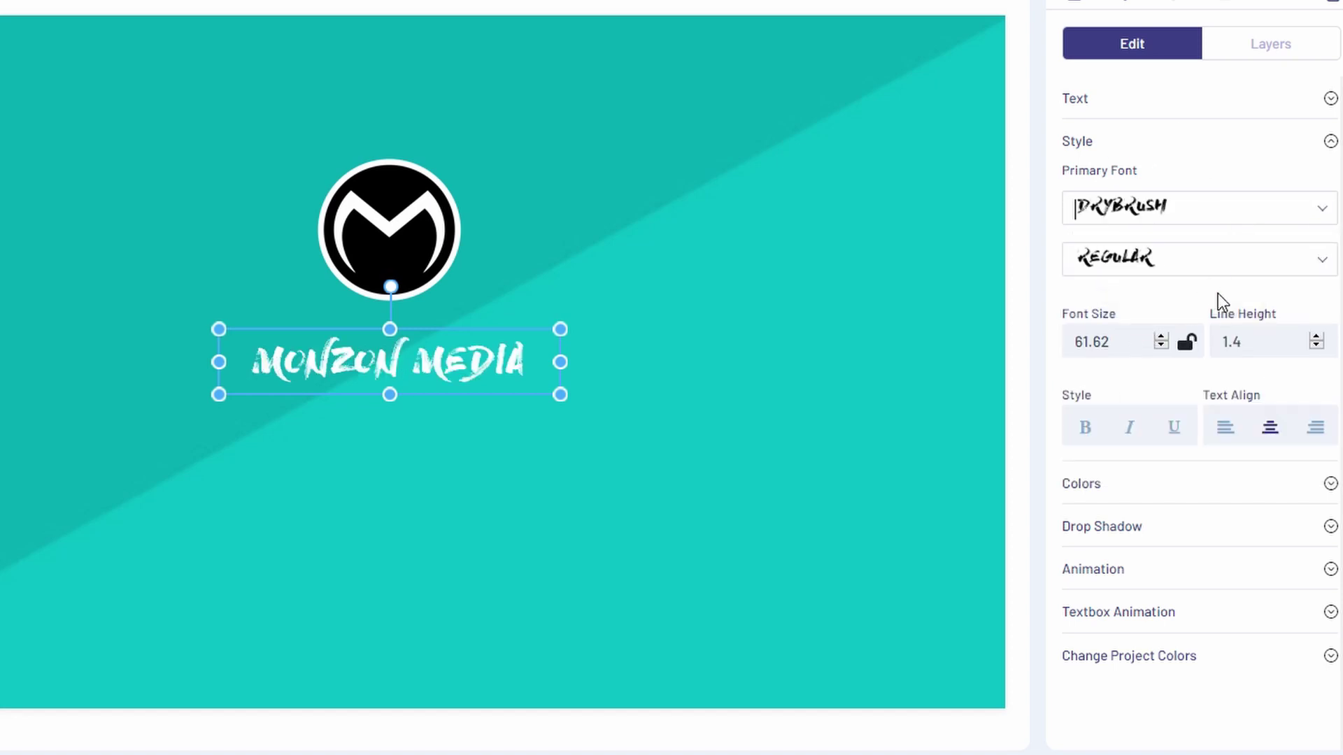
pyautogui.hotkey('shift', 'Left')
pyautogui.hotkey('shift', 'Left')
pyautogui.hotkey('shift', 'Left')
pyautogui.hotkey('shift', 'Left')
pyautogui.hotkey('shift', 'Left')
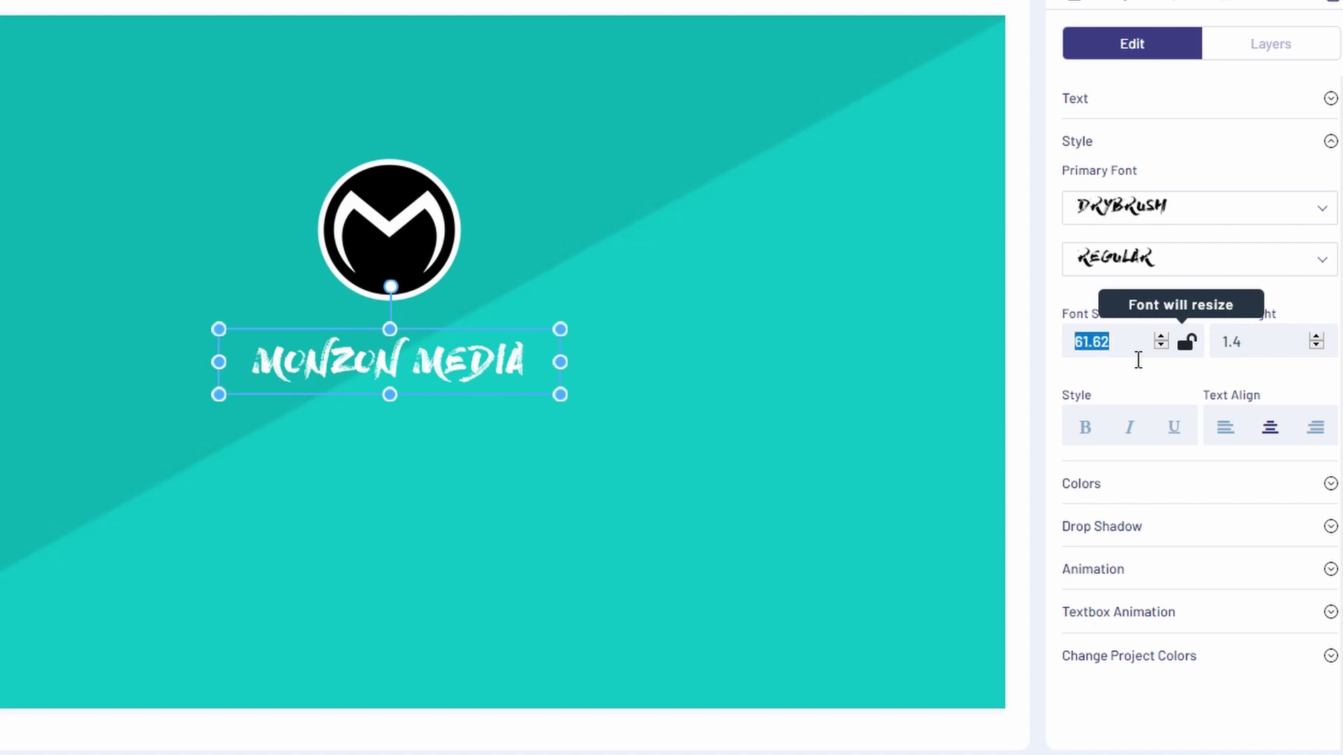
pyautogui.write('100')
pyautogui.press('Return')
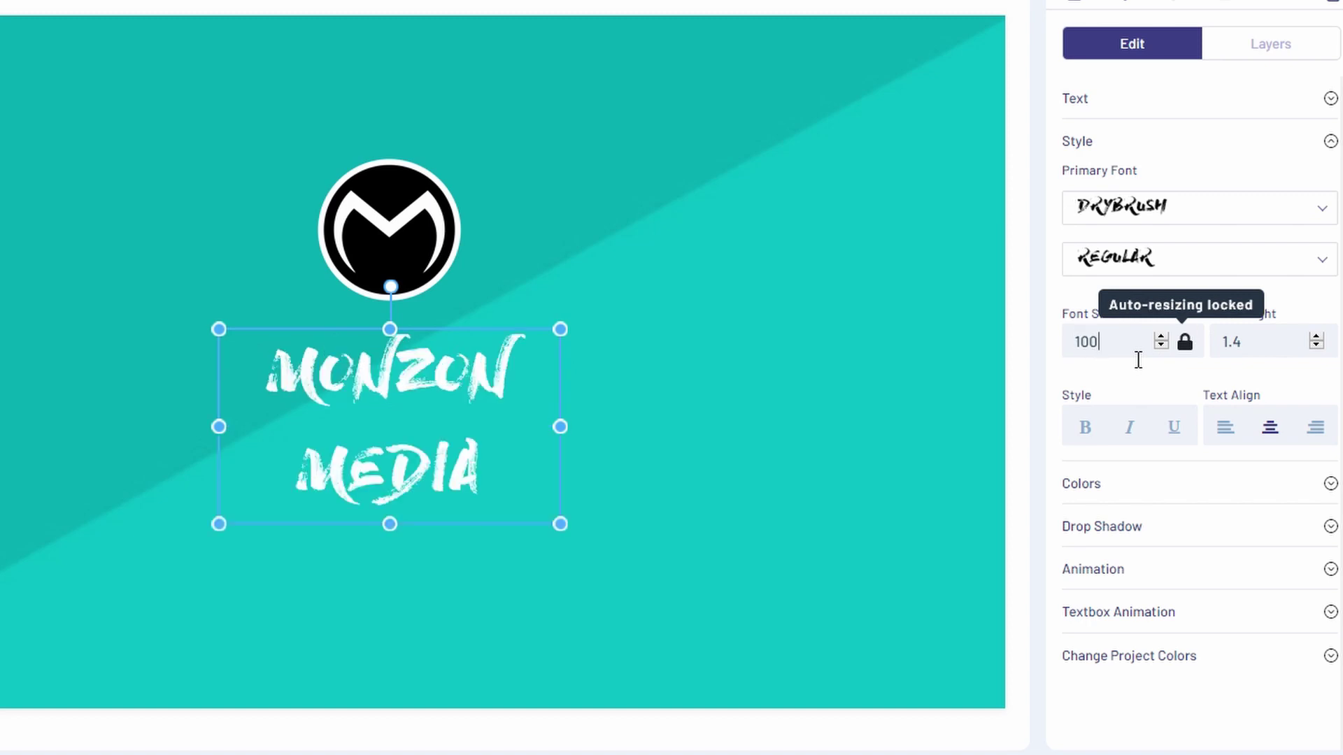
# Widen the MONZON MEDIA text box to one line and move it just under the logo
pyautogui.moveTo(226, 441); pyautogui.dragTo(77, 431)
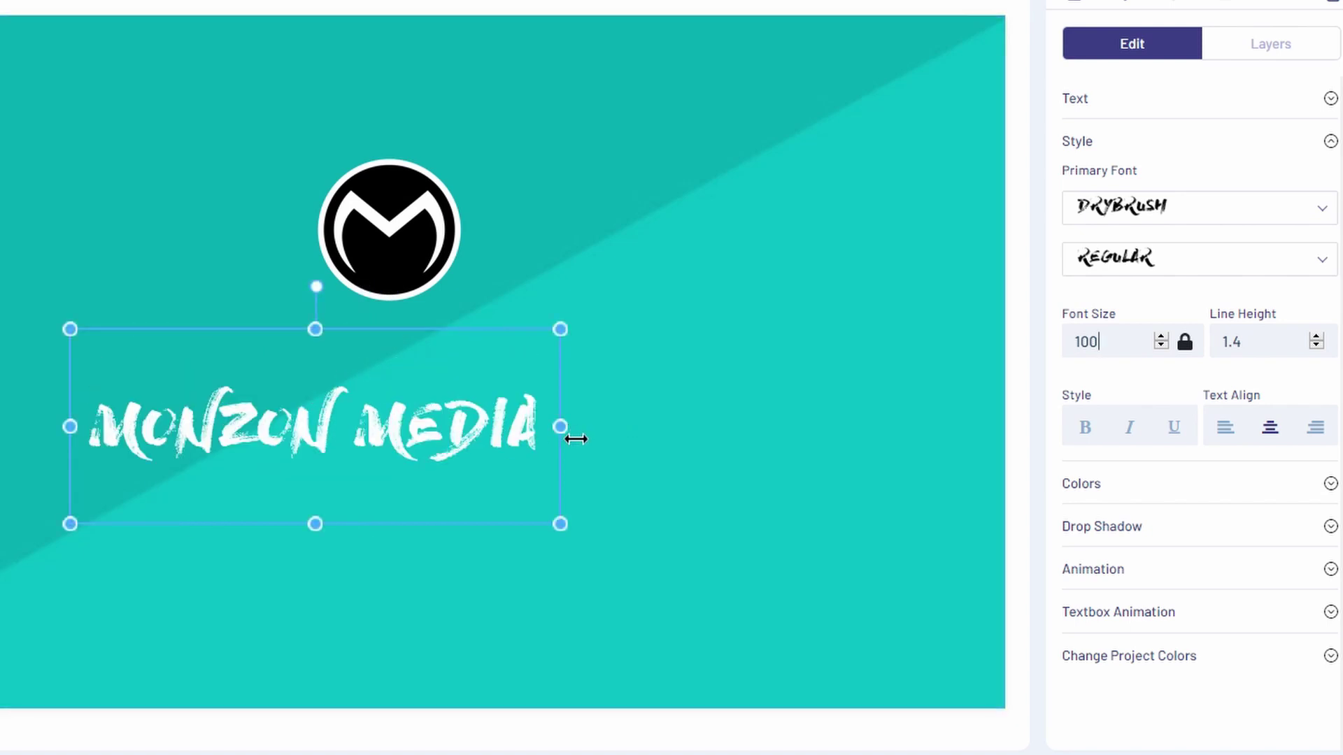
pyautogui.moveTo(566, 427); pyautogui.dragTo(688, 426)
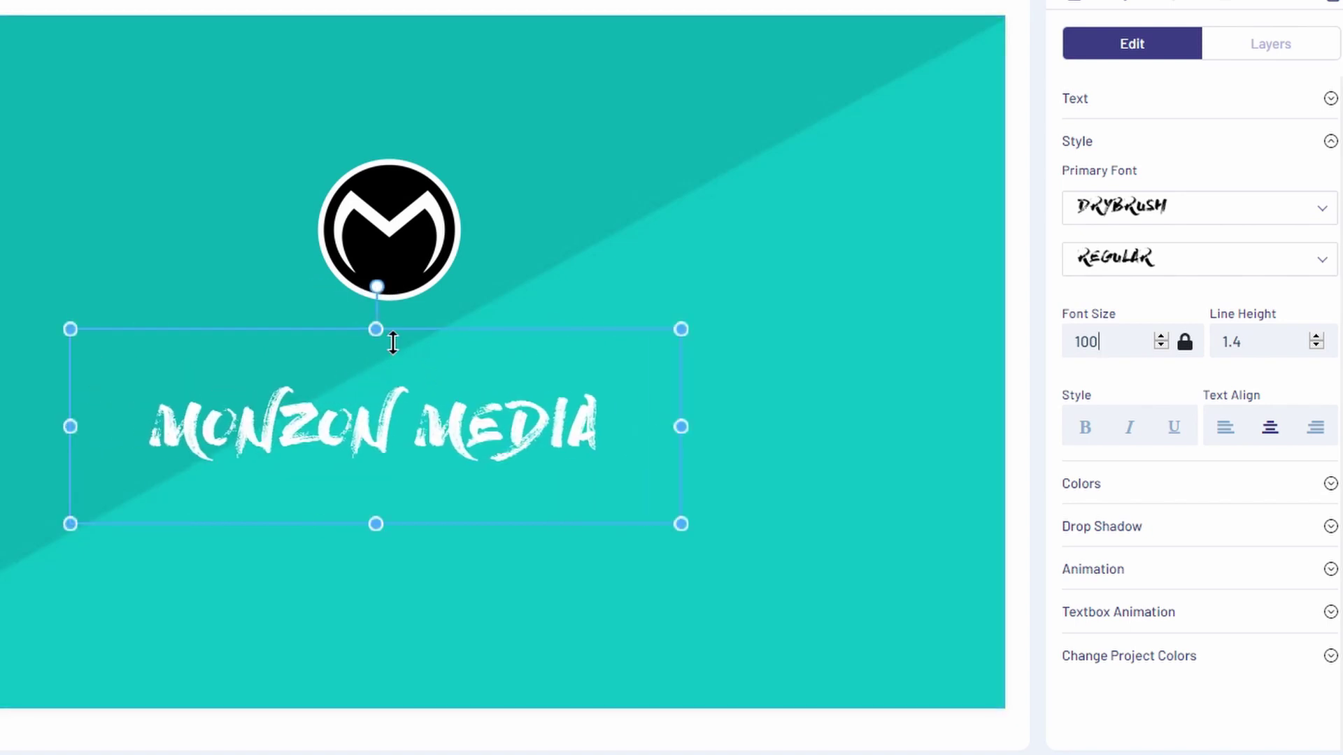
pyautogui.moveTo(390, 339); pyautogui.dragTo(385, 319)
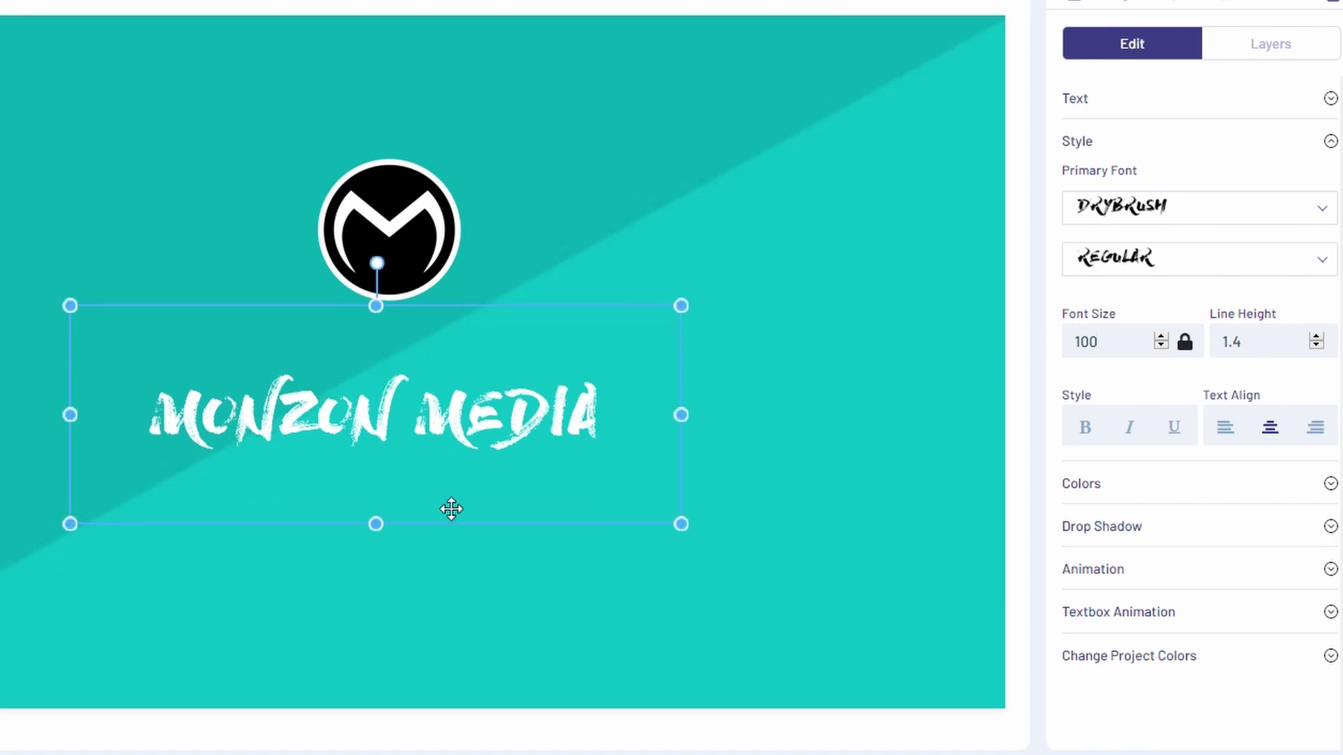
pyautogui.moveTo(521, 442); pyautogui.dragTo(529, 413)
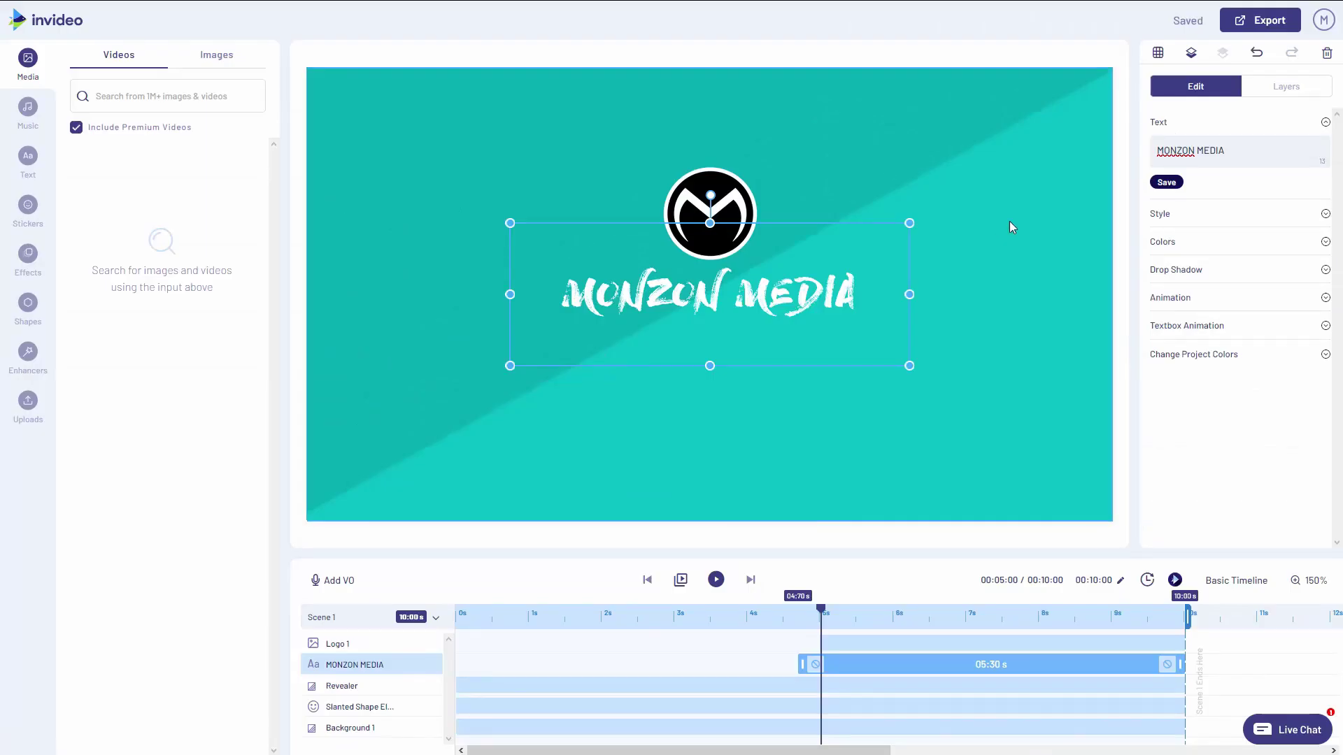
# Select the Revealer layer and switch to custom project colours
pyautogui.click(904, 438)
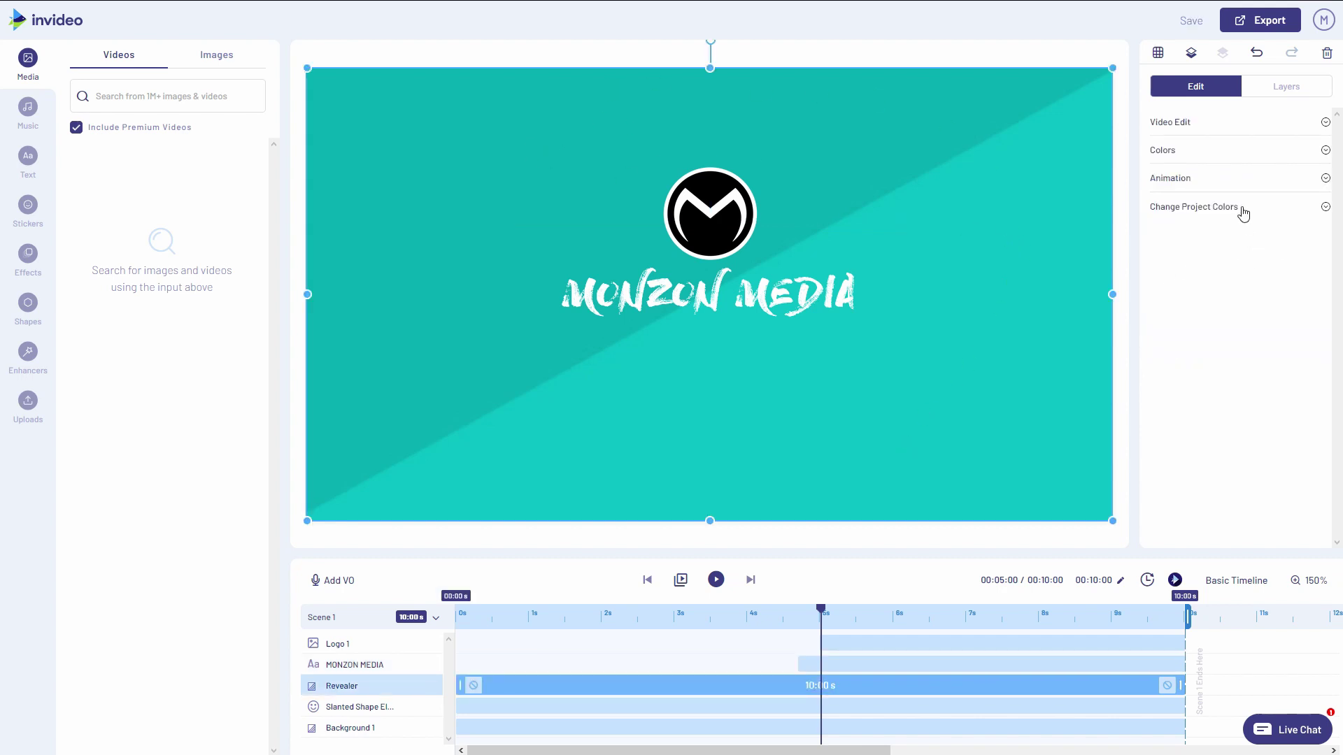
pyautogui.click(1241, 207)
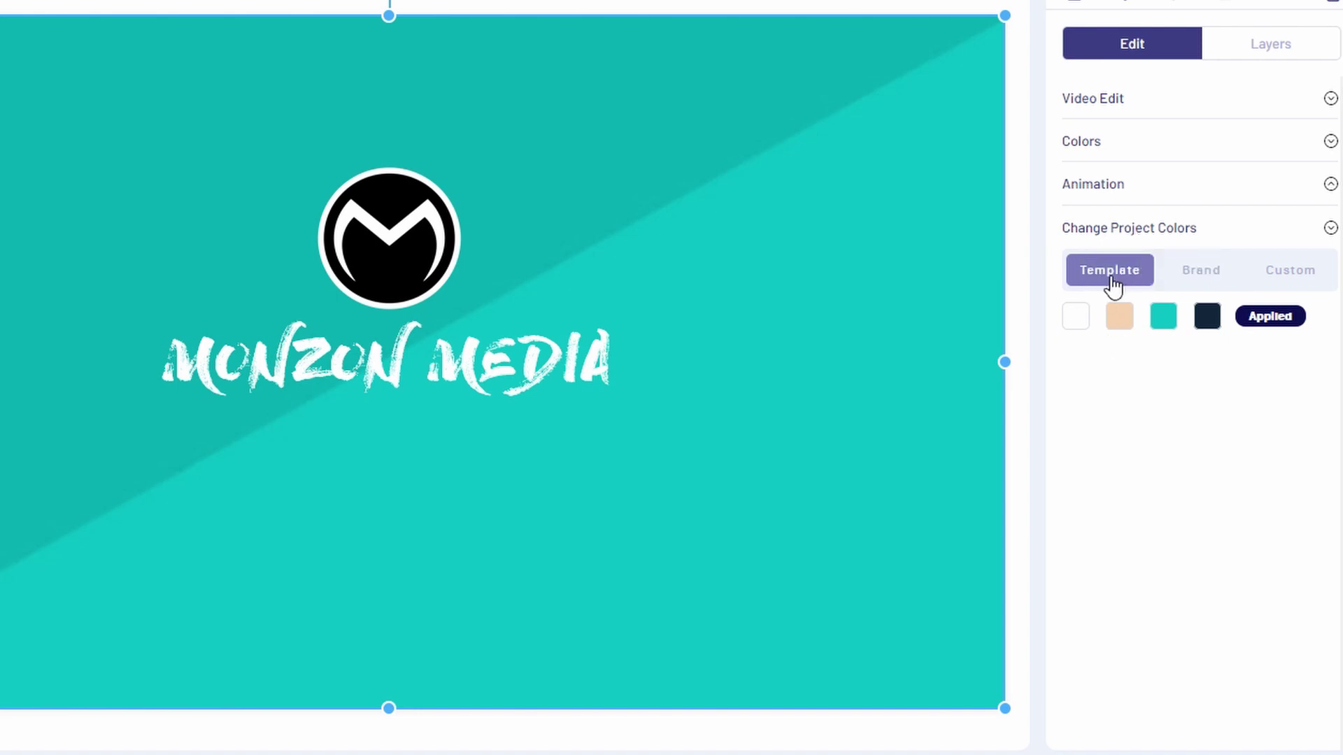
pyautogui.click(1209, 293)
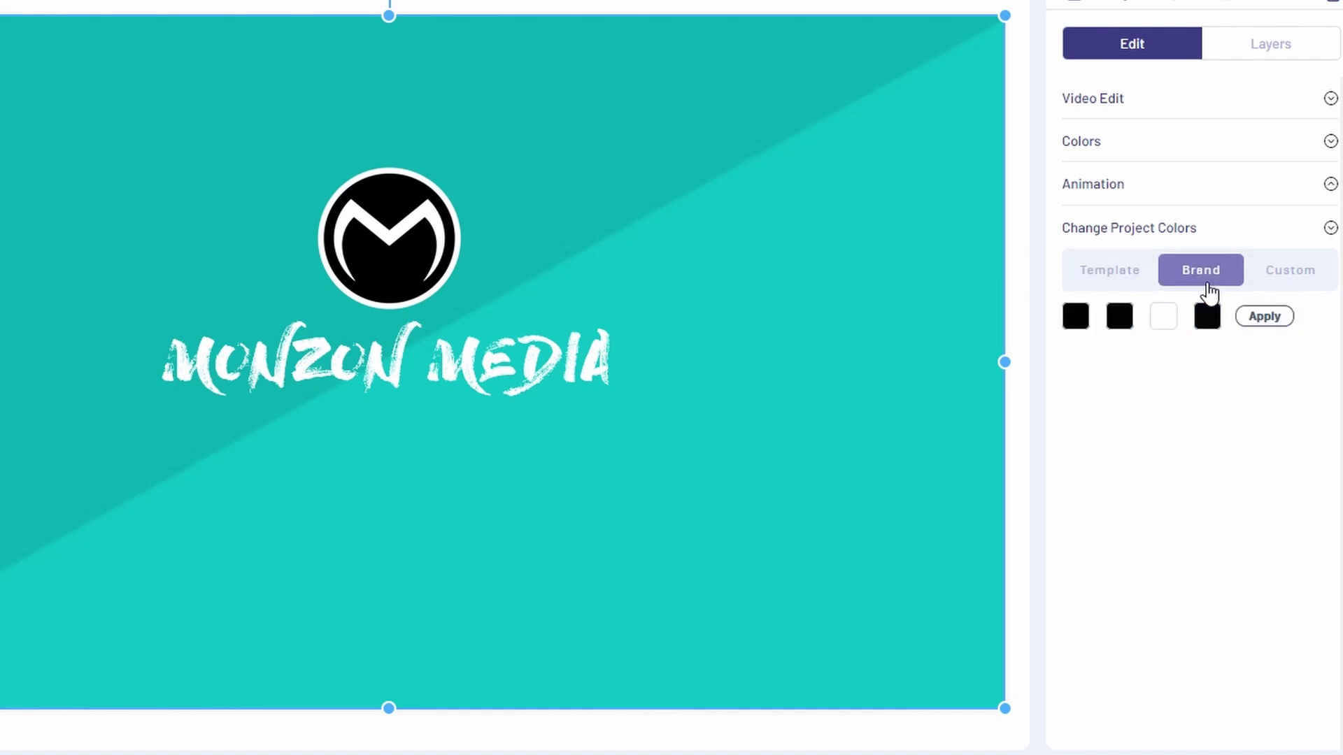
pyautogui.click(1293, 283)
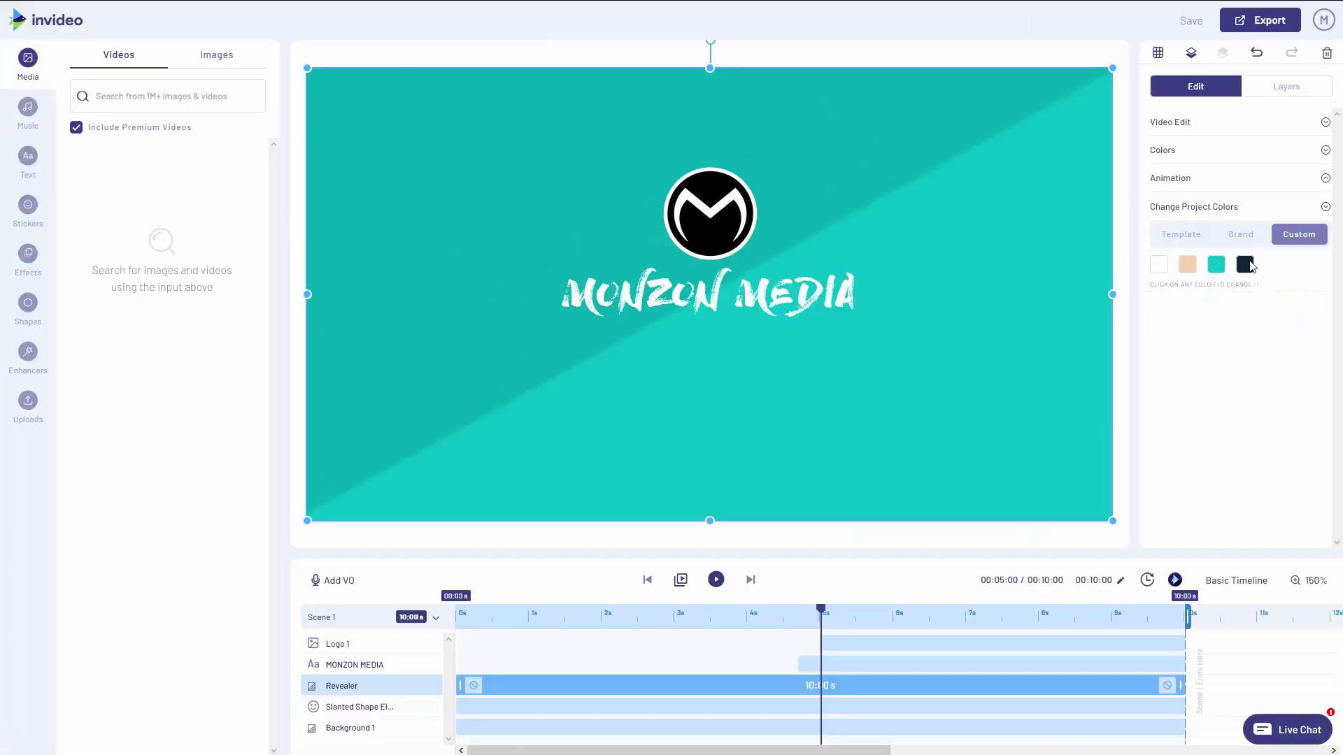
# Change navy to black, shift teal toward blue, and make peach white
pyautogui.click(1208, 316)
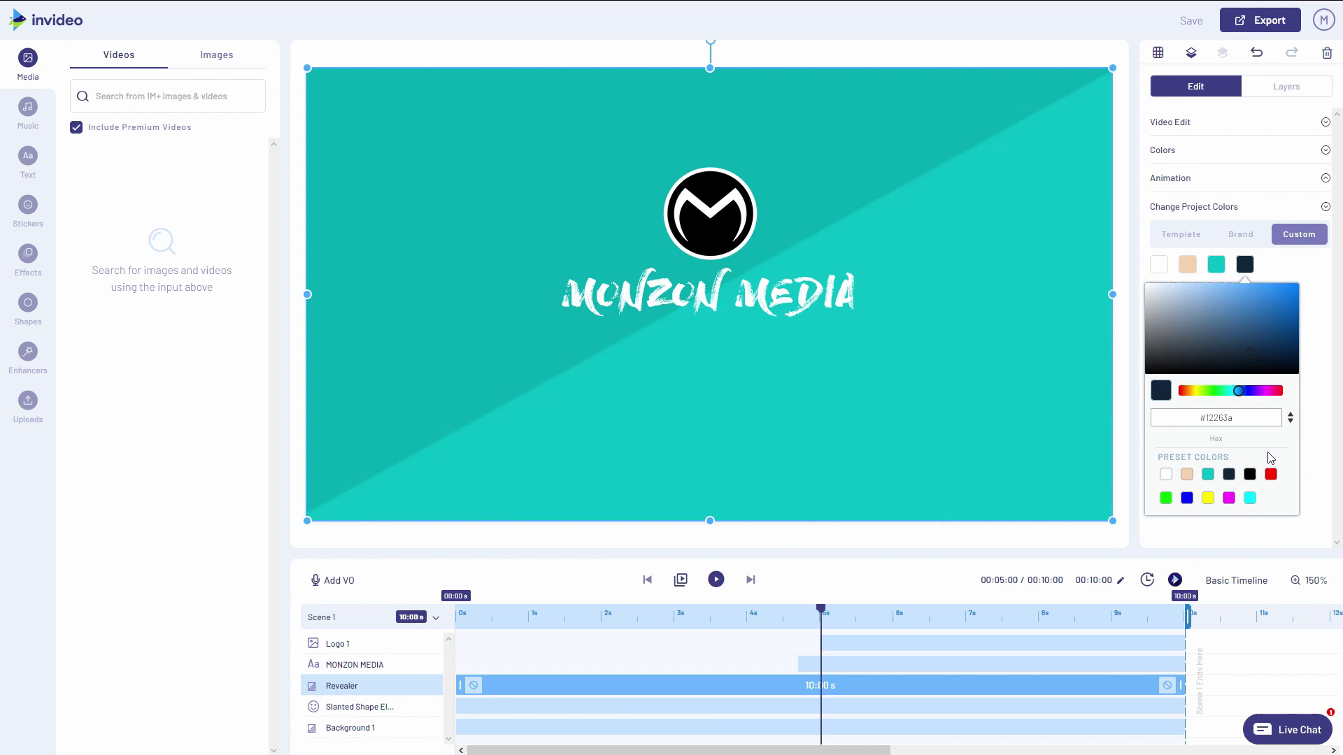
pyautogui.click(1250, 474)
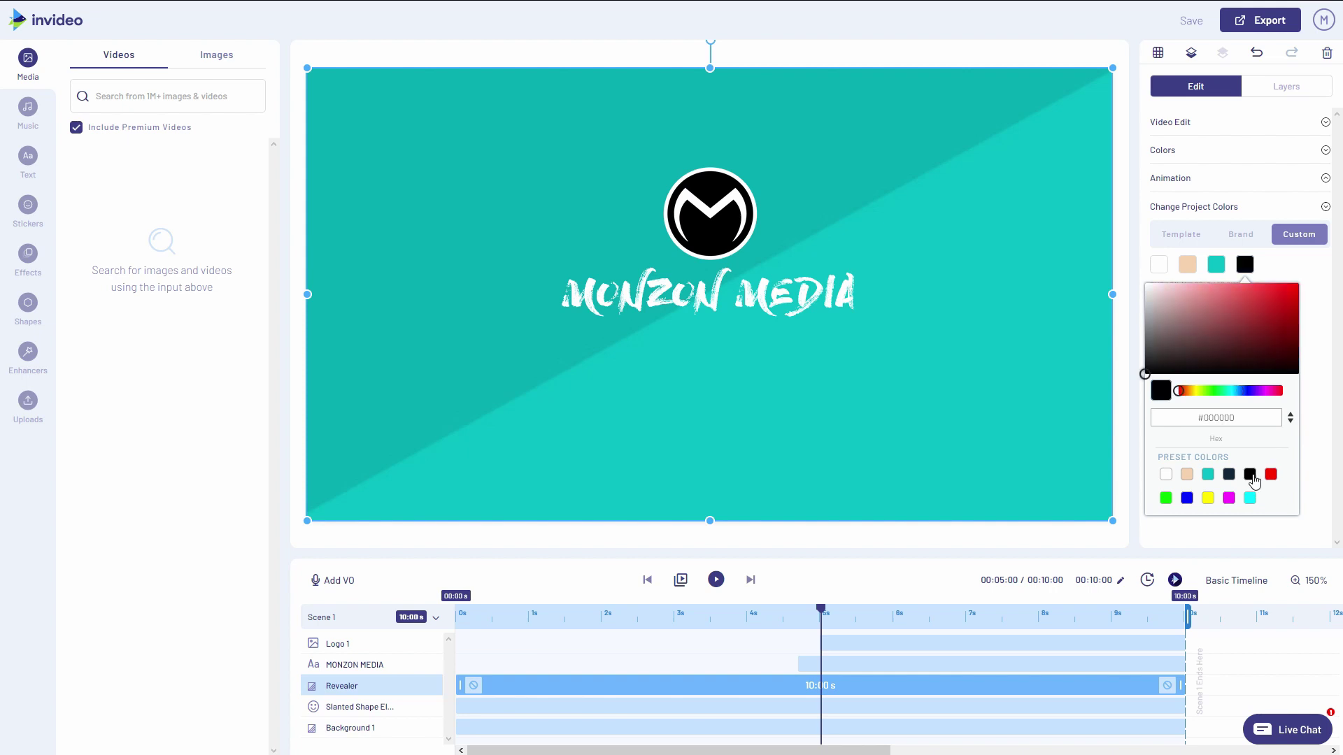
pyautogui.click(1215, 266)
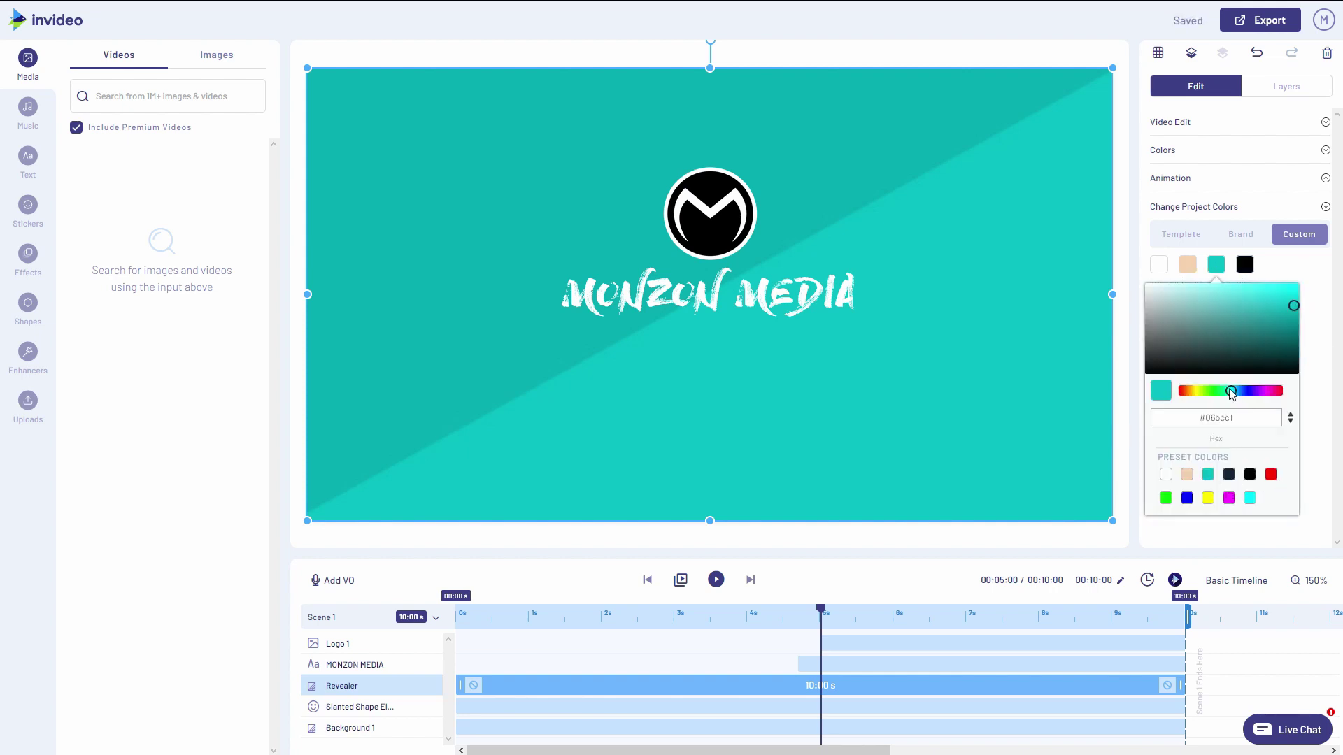
pyautogui.moveTo(1231, 393); pyautogui.dragTo(1236, 393)
pyautogui.click(1187, 264)
pyautogui.click(1147, 286)
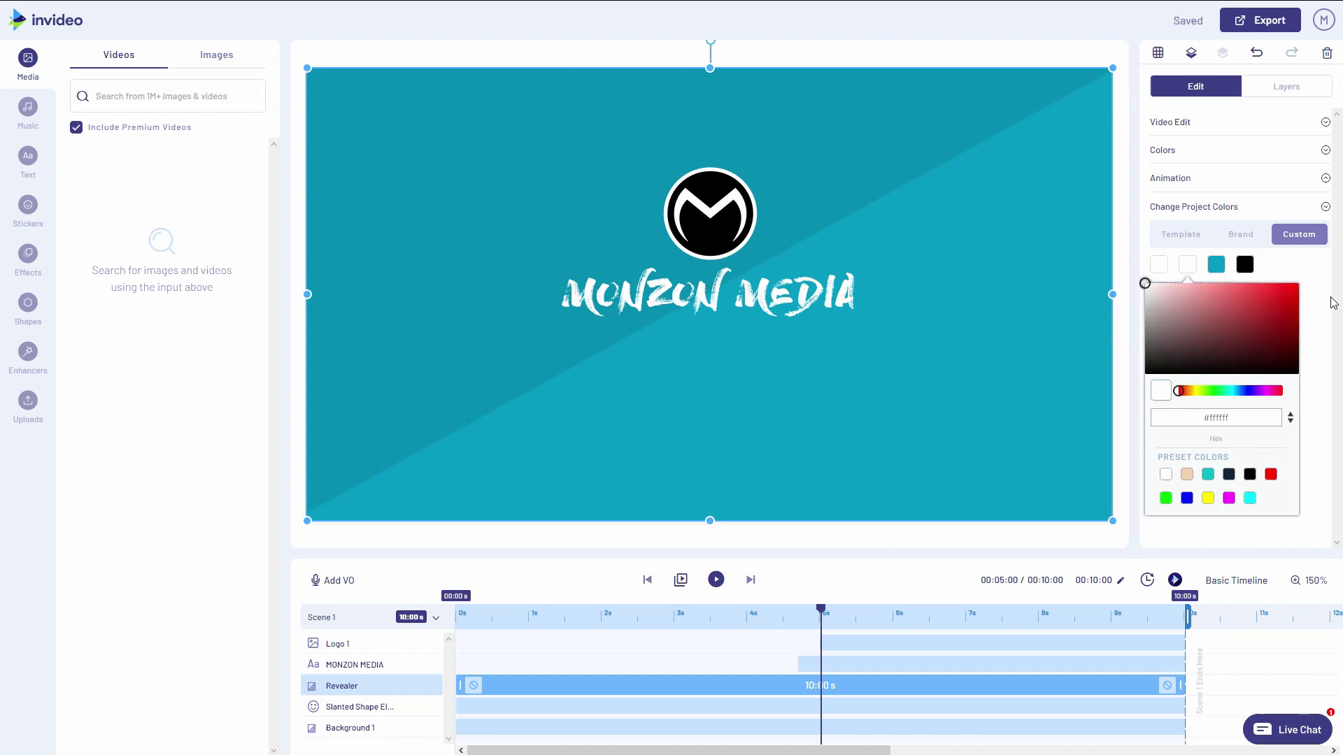
pyautogui.click(1319, 287)
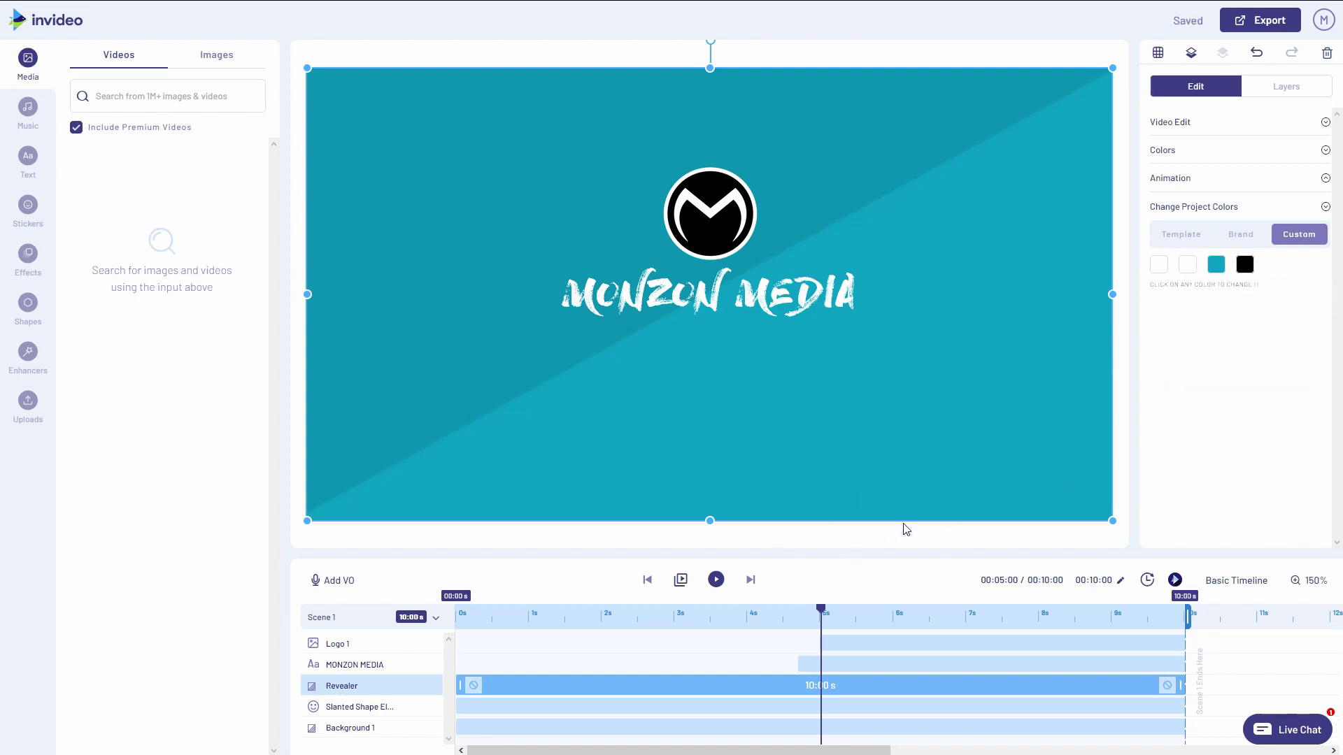
pyautogui.click(715, 579)
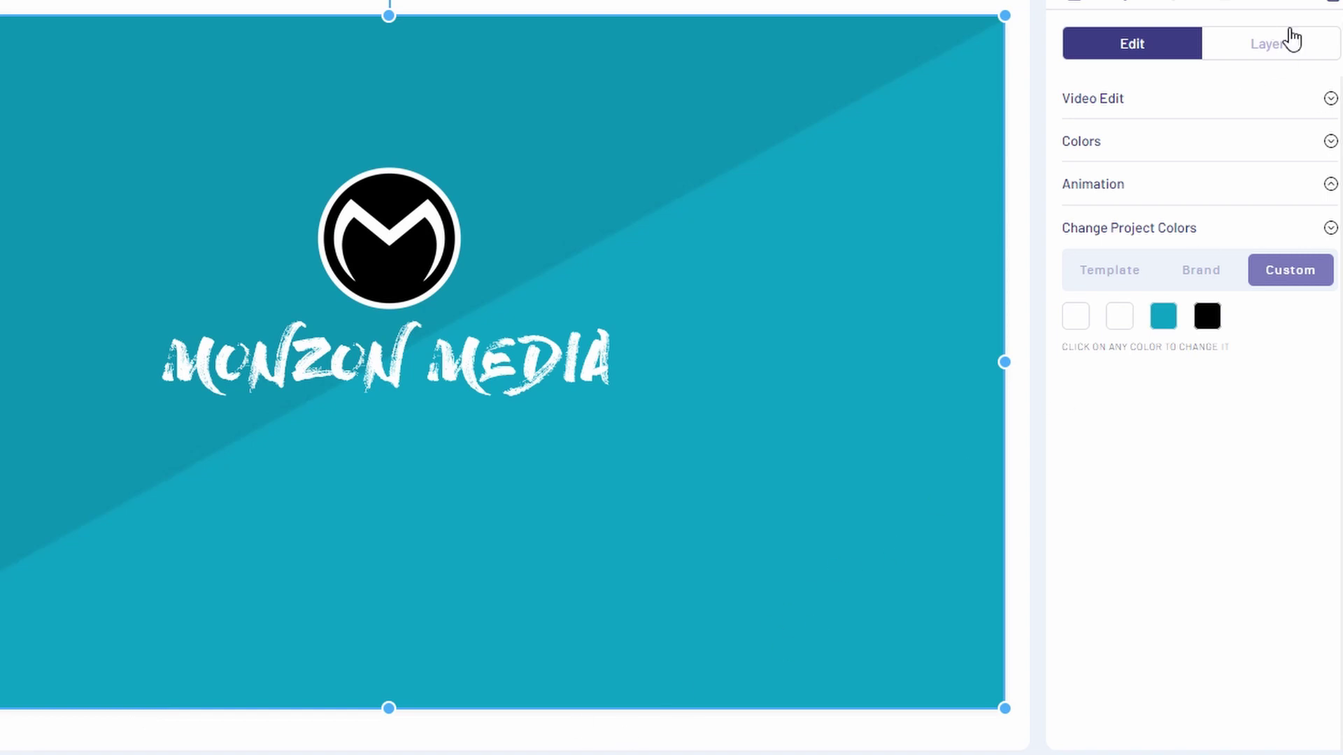
# Change the blue-teal custom project colour to the black preset
pyautogui.click(1270, 45)
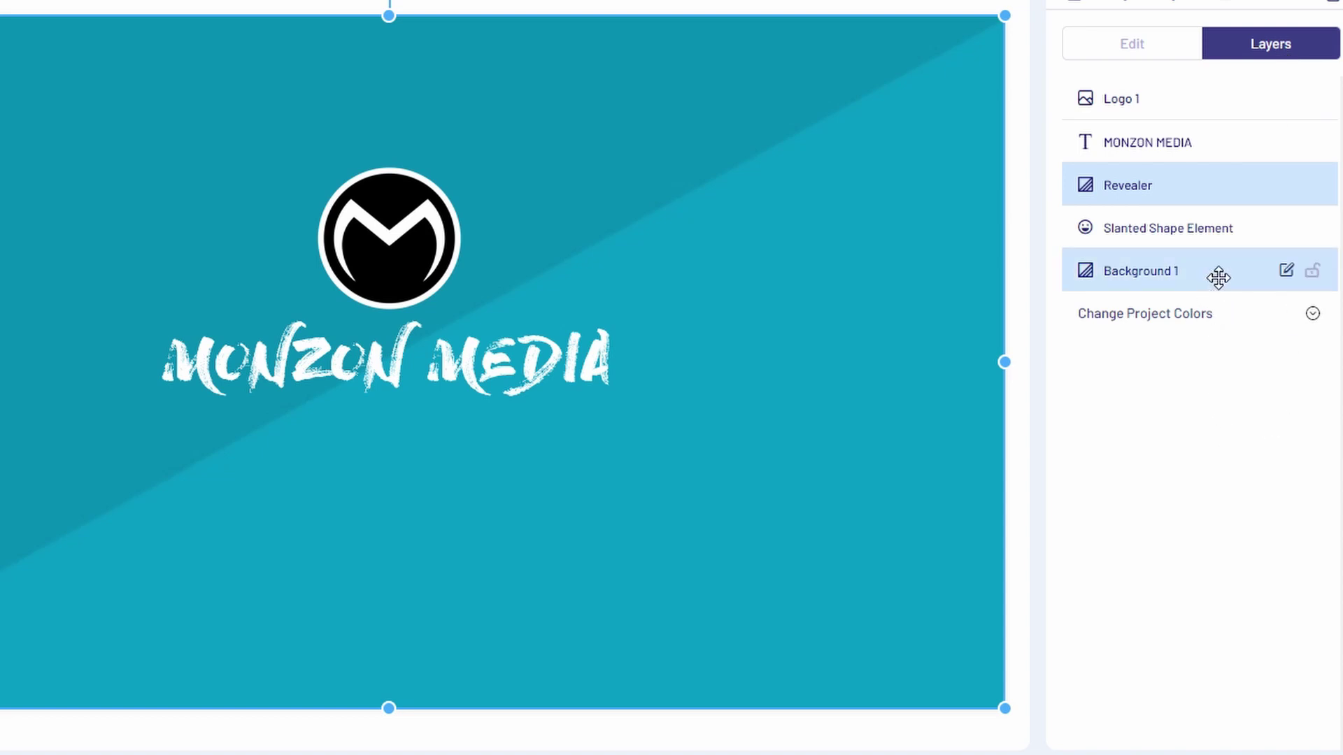
pyautogui.click(1145, 44)
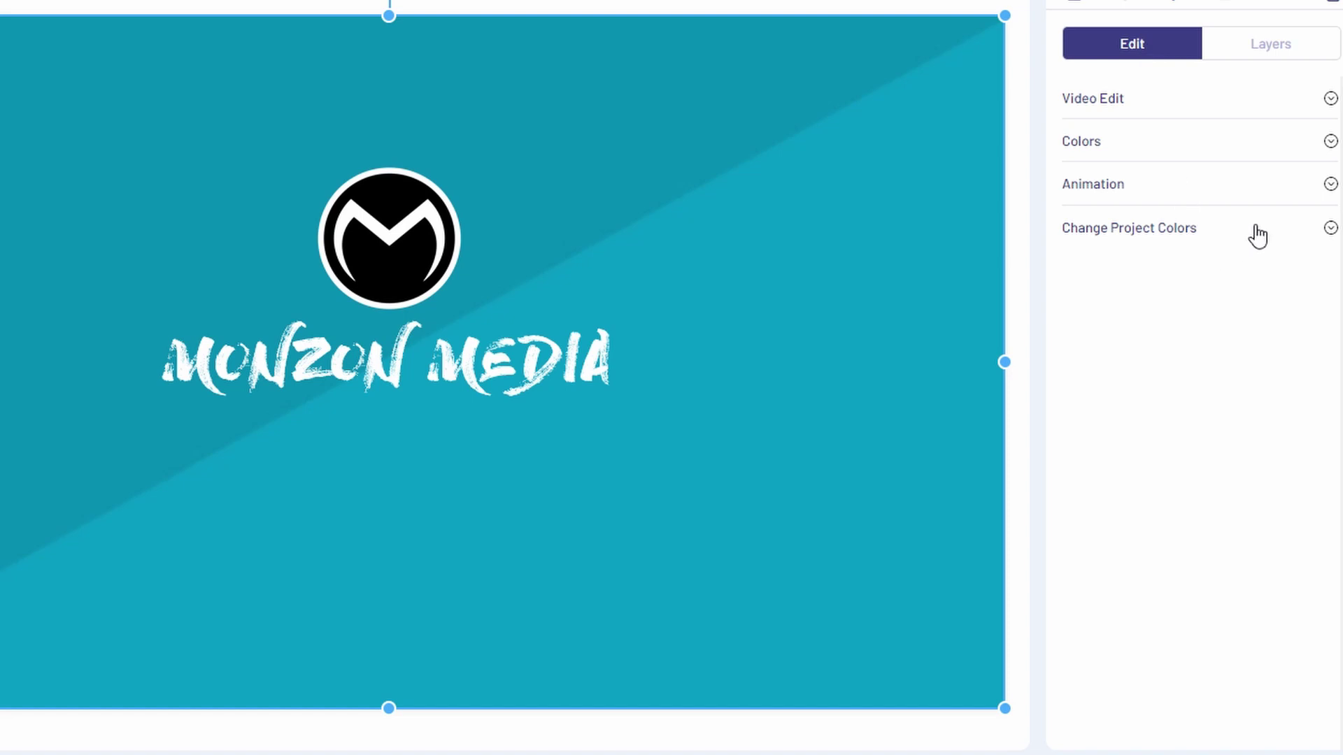
pyautogui.click(1256, 234)
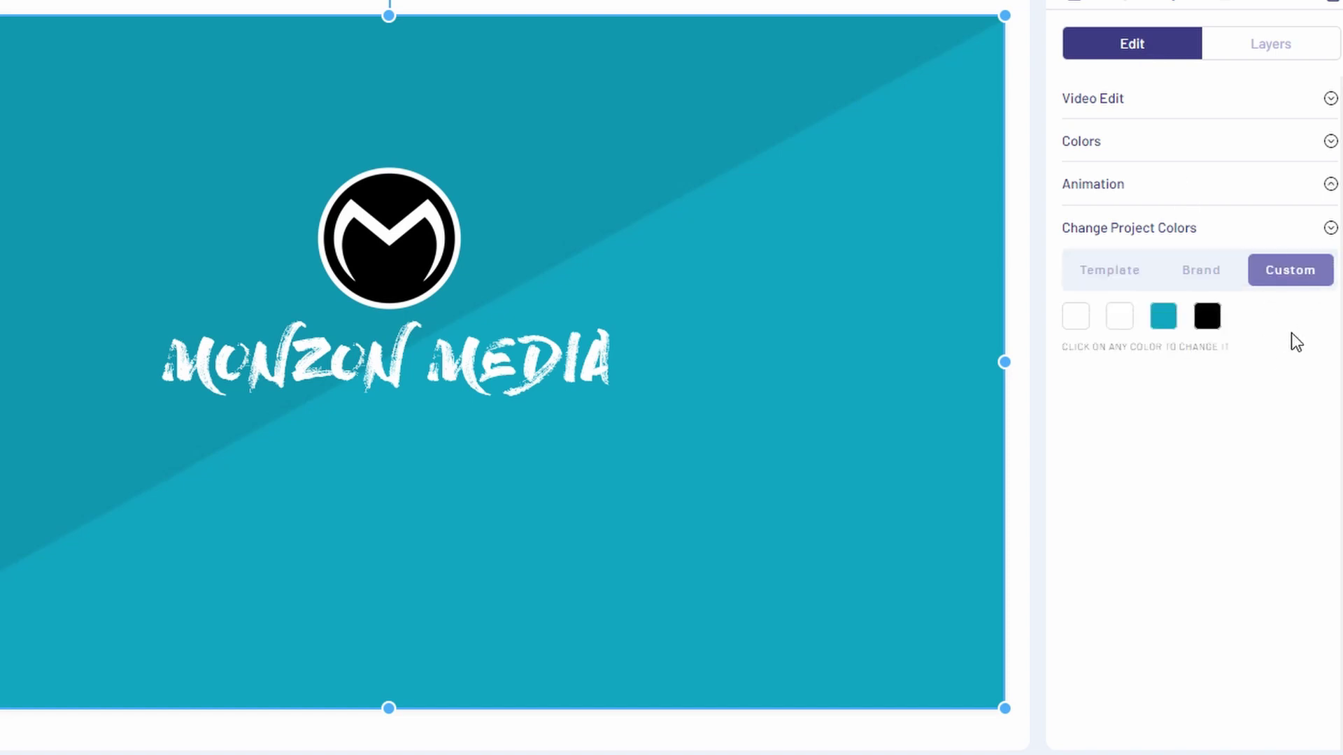
pyautogui.click(1166, 320)
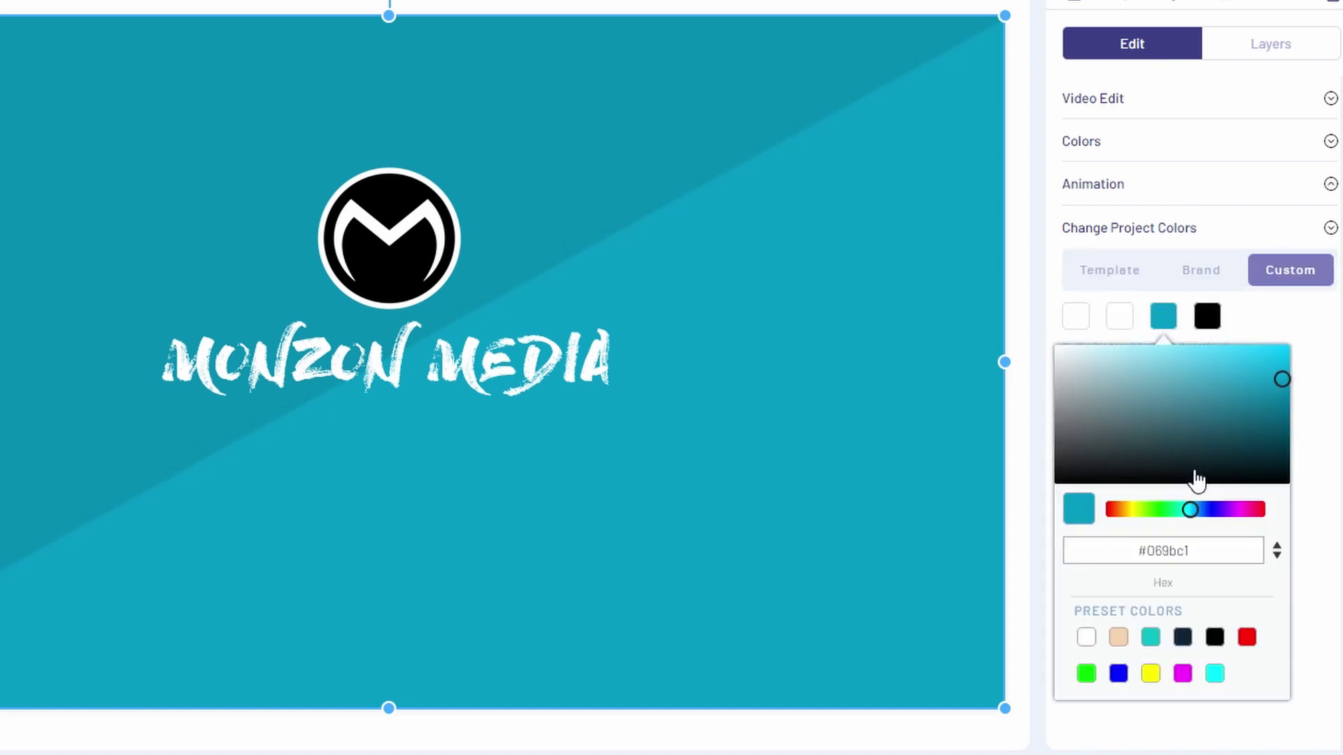
pyautogui.click(1214, 637)
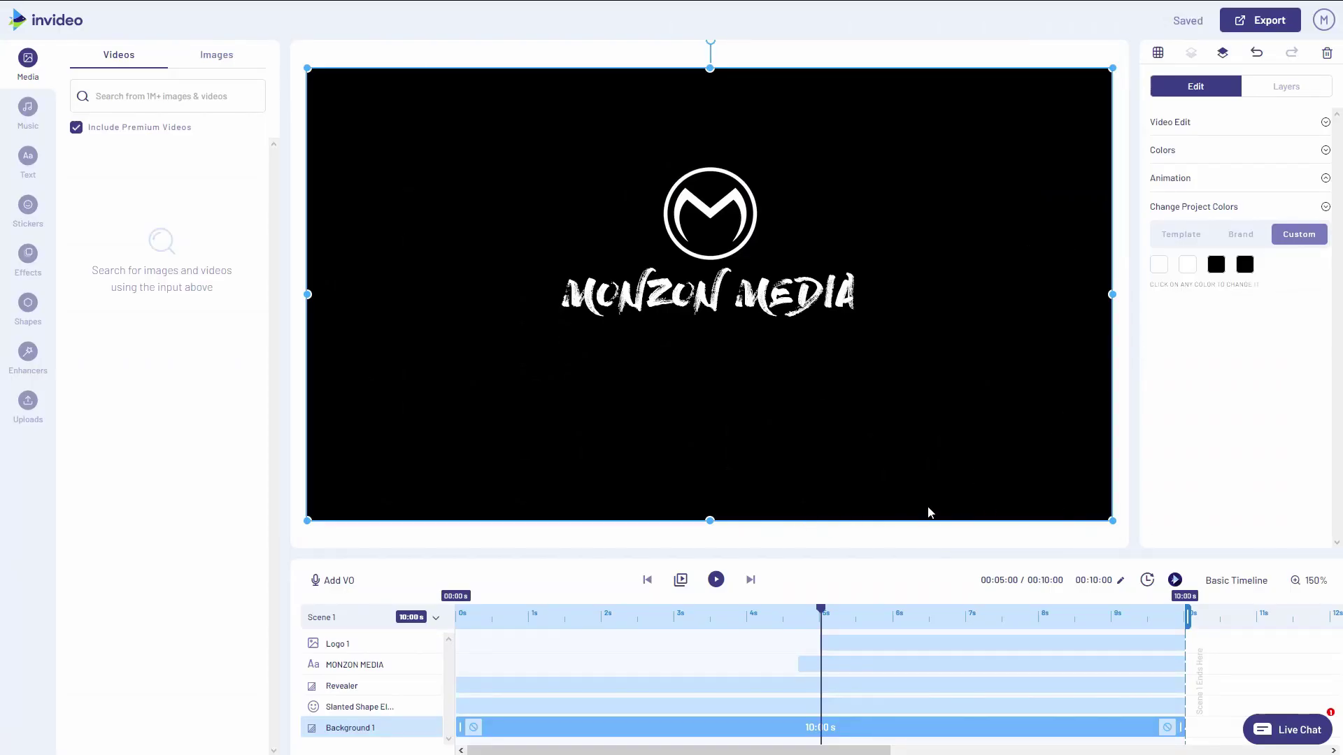
# Switch to the basic timeline and browse the Music, Text, Stickers, Effects, Shapes and Enhancers panels
pyautogui.click(1236, 580)
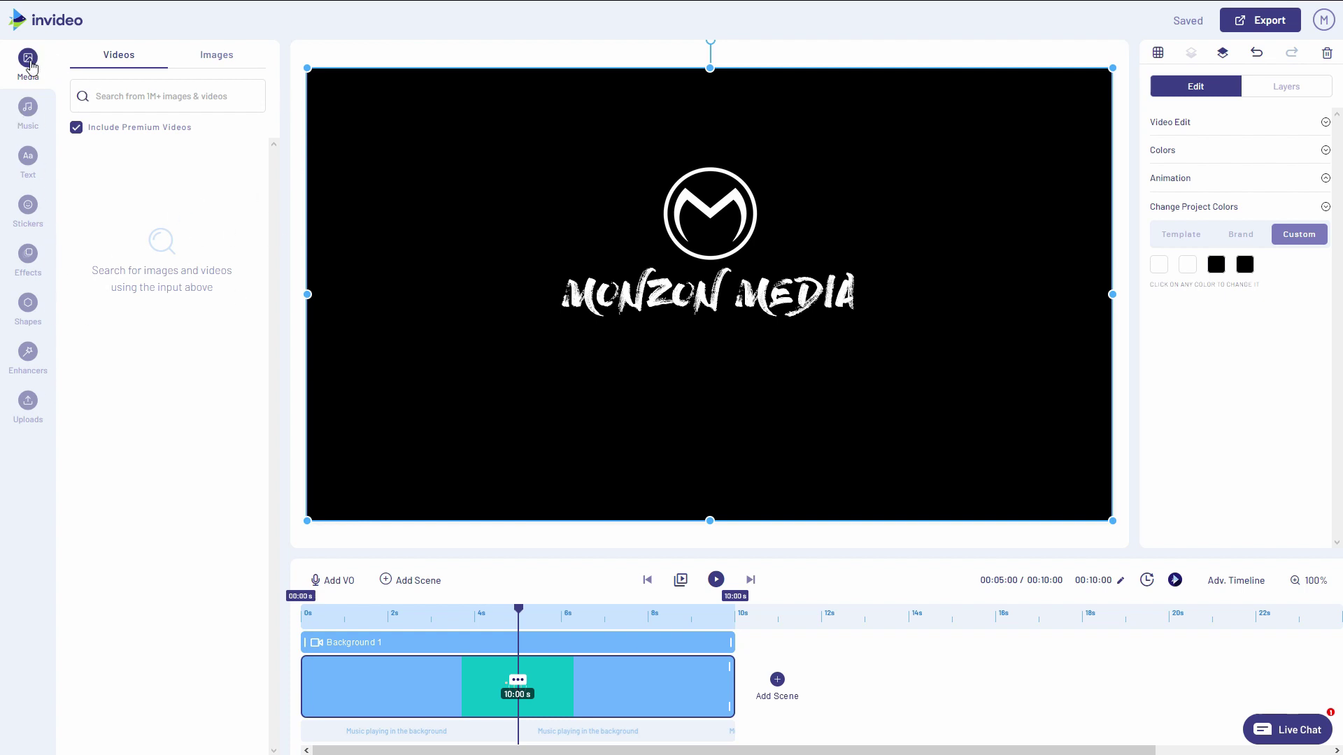
pyautogui.click(30, 121)
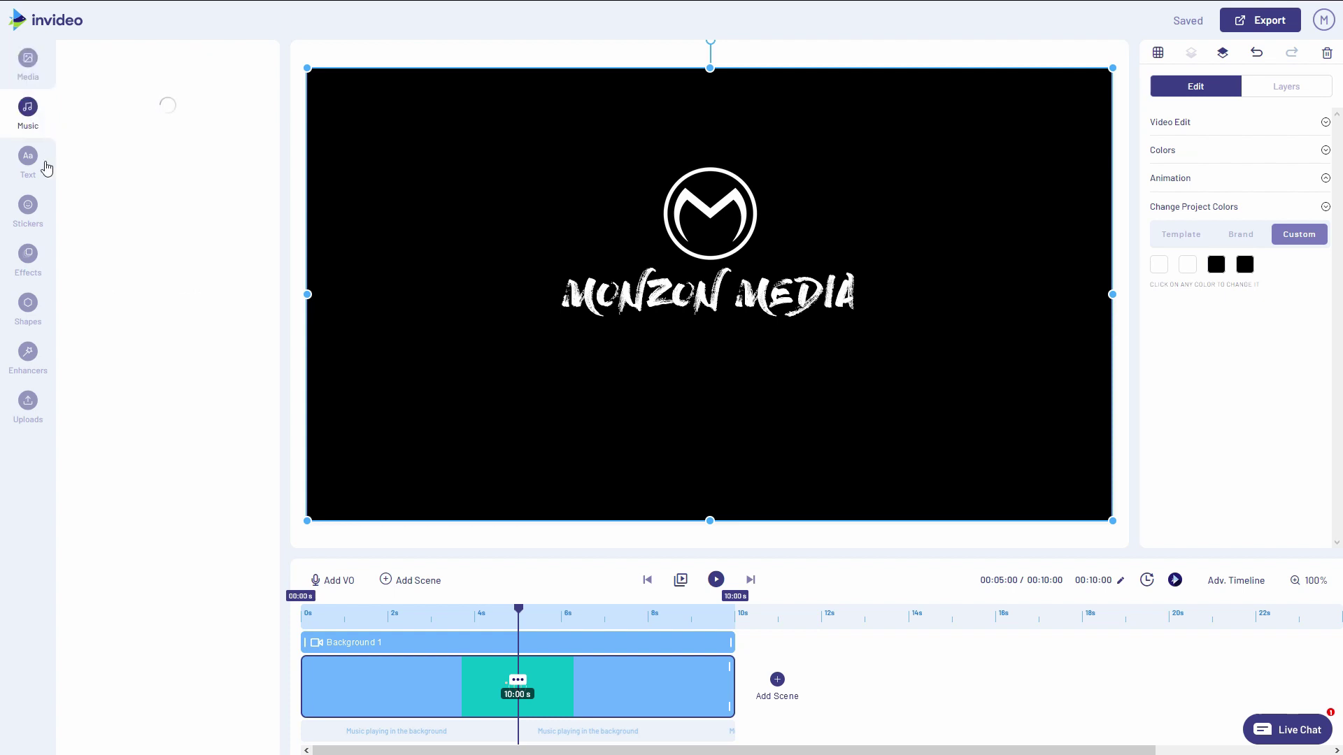
pyautogui.click(35, 162)
pyautogui.click(38, 219)
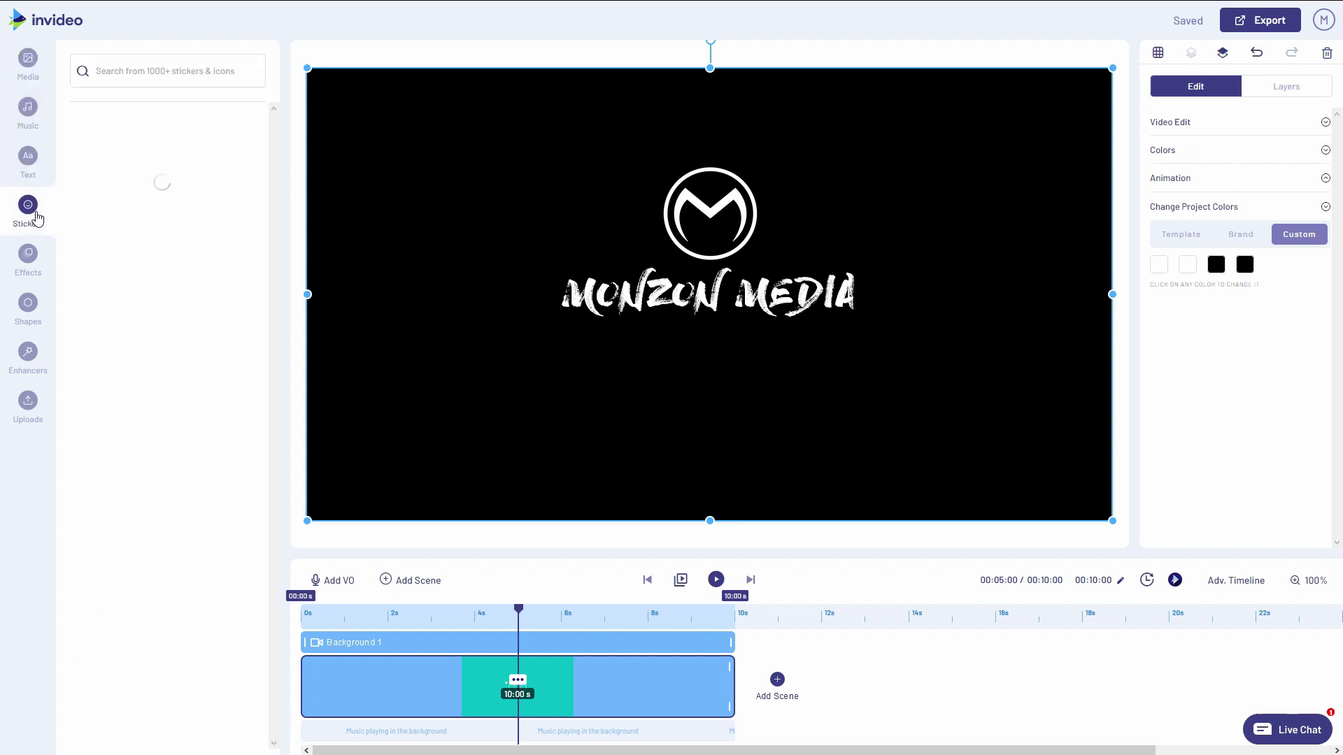
pyautogui.click(40, 268)
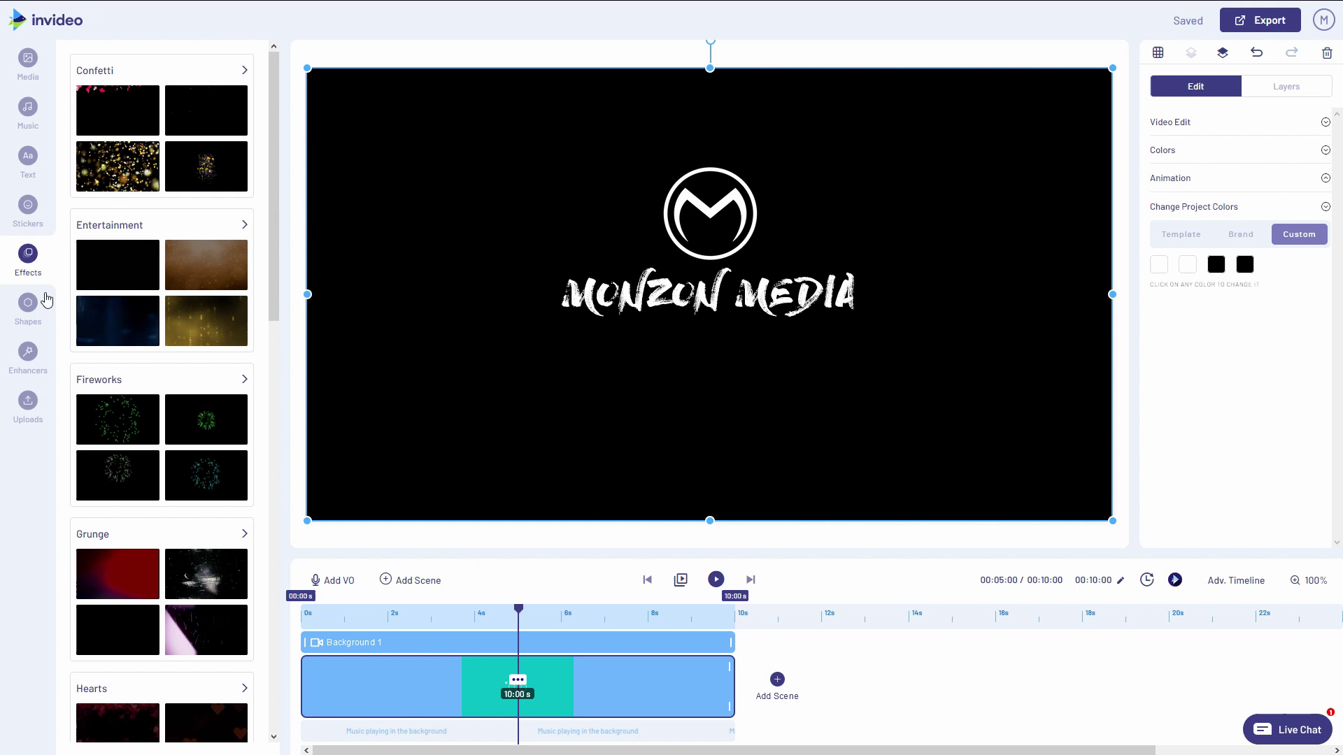
pyautogui.click(42, 310)
pyautogui.click(42, 368)
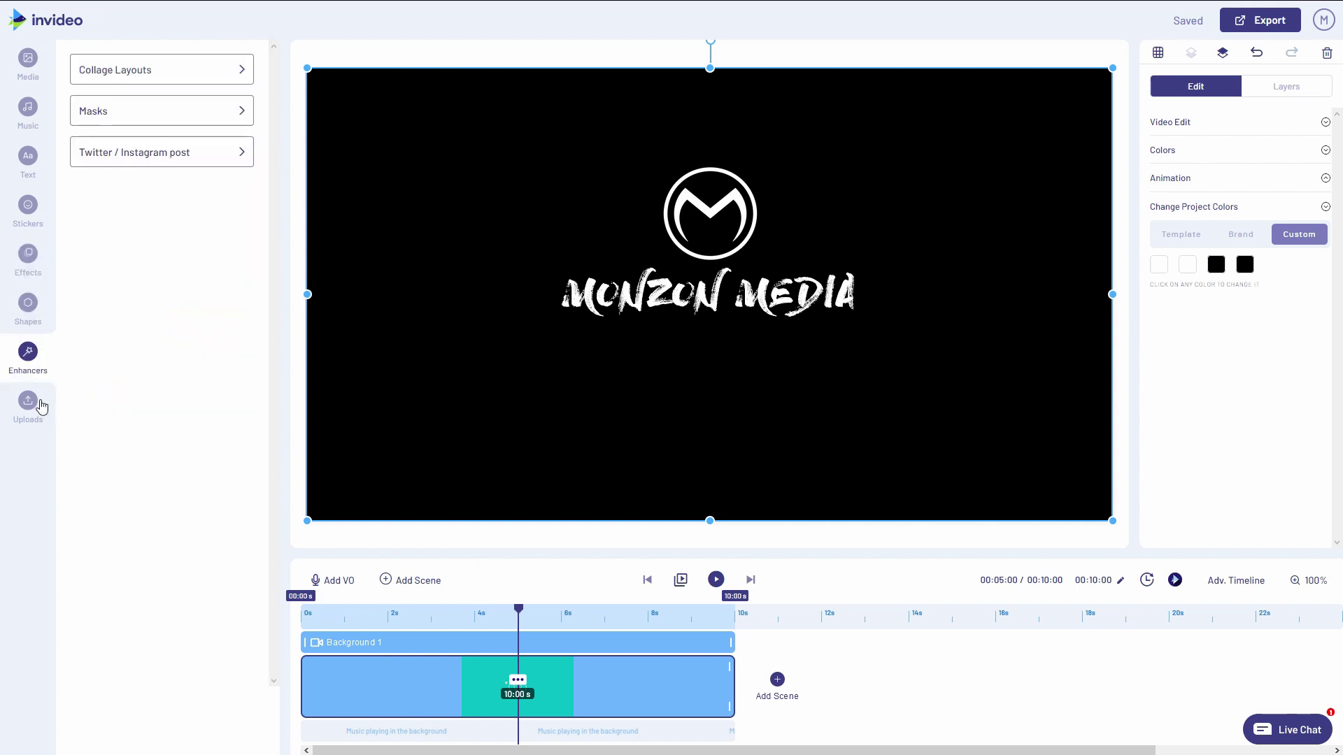
# Add a purple overlay from Effects > Light leaks to the scene
pyautogui.click(30, 266)
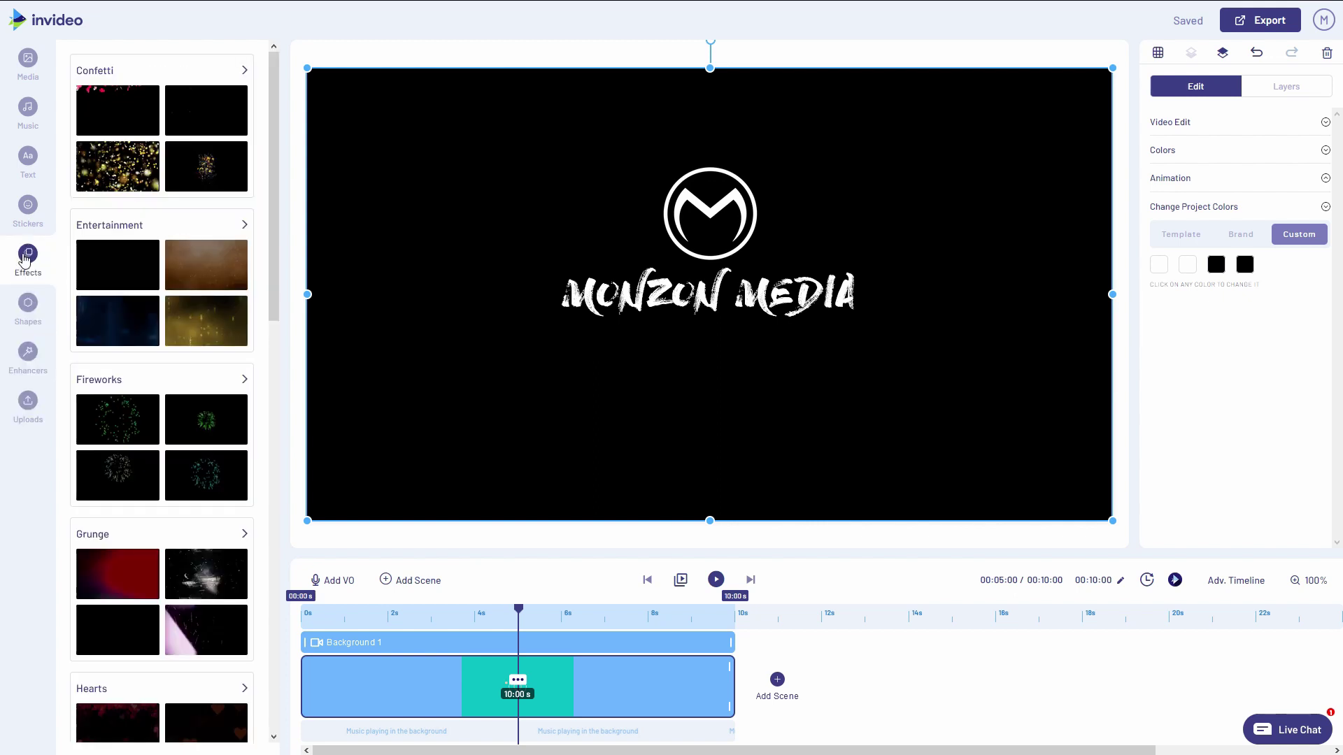
pyautogui.scroll(-5, 206, 210)
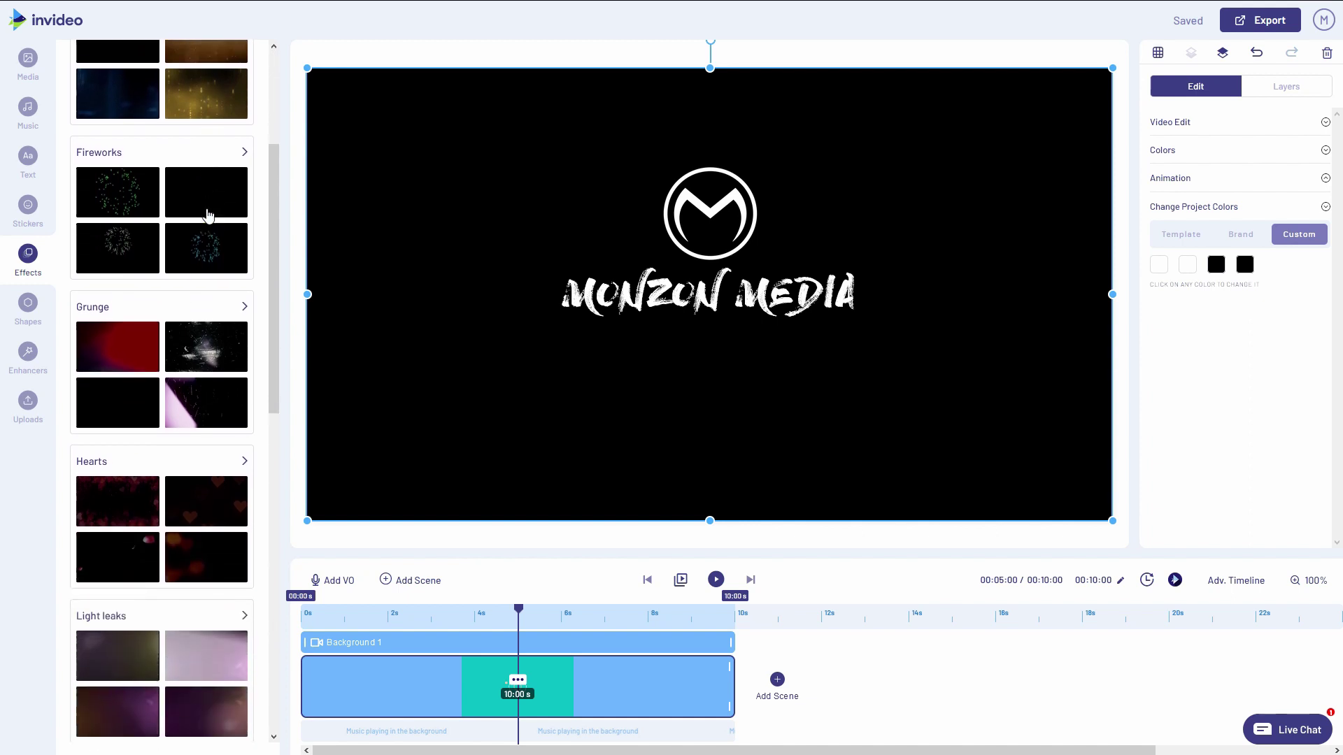
pyautogui.scroll(-4, 207, 217)
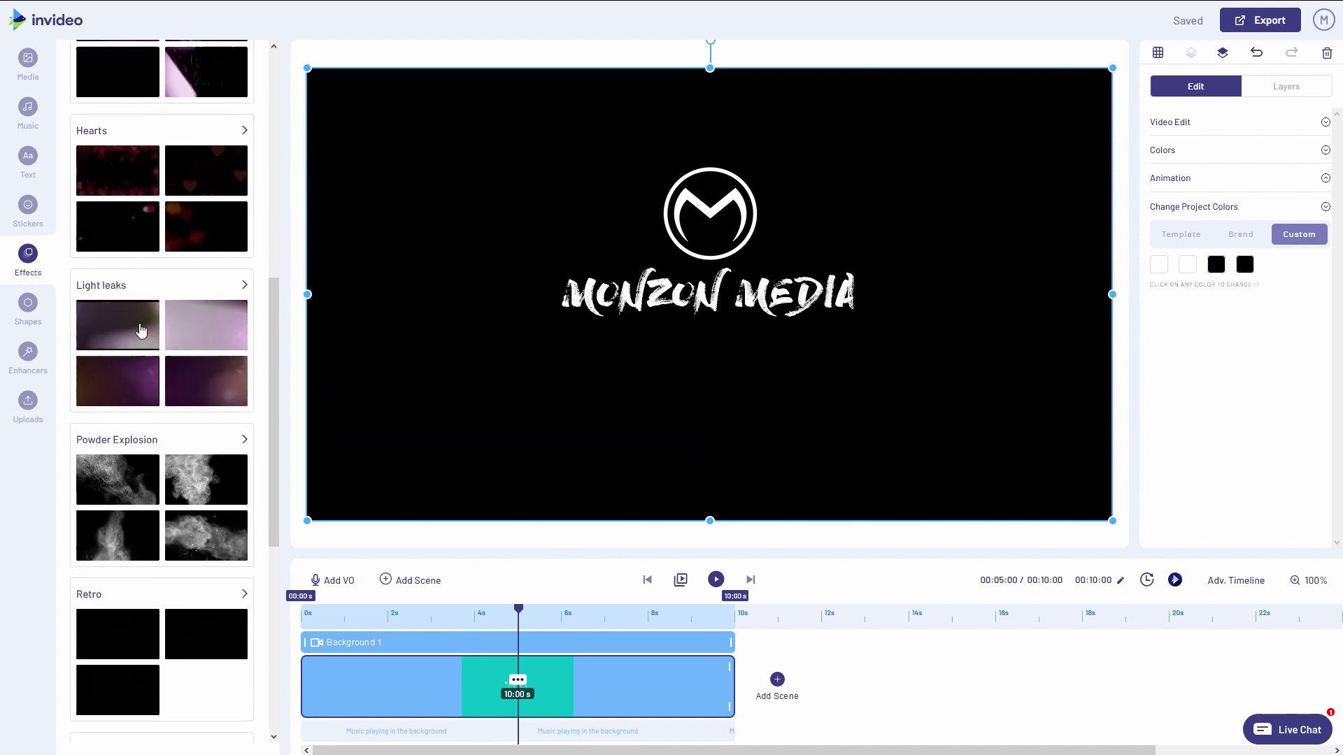
pyautogui.click(200, 288)
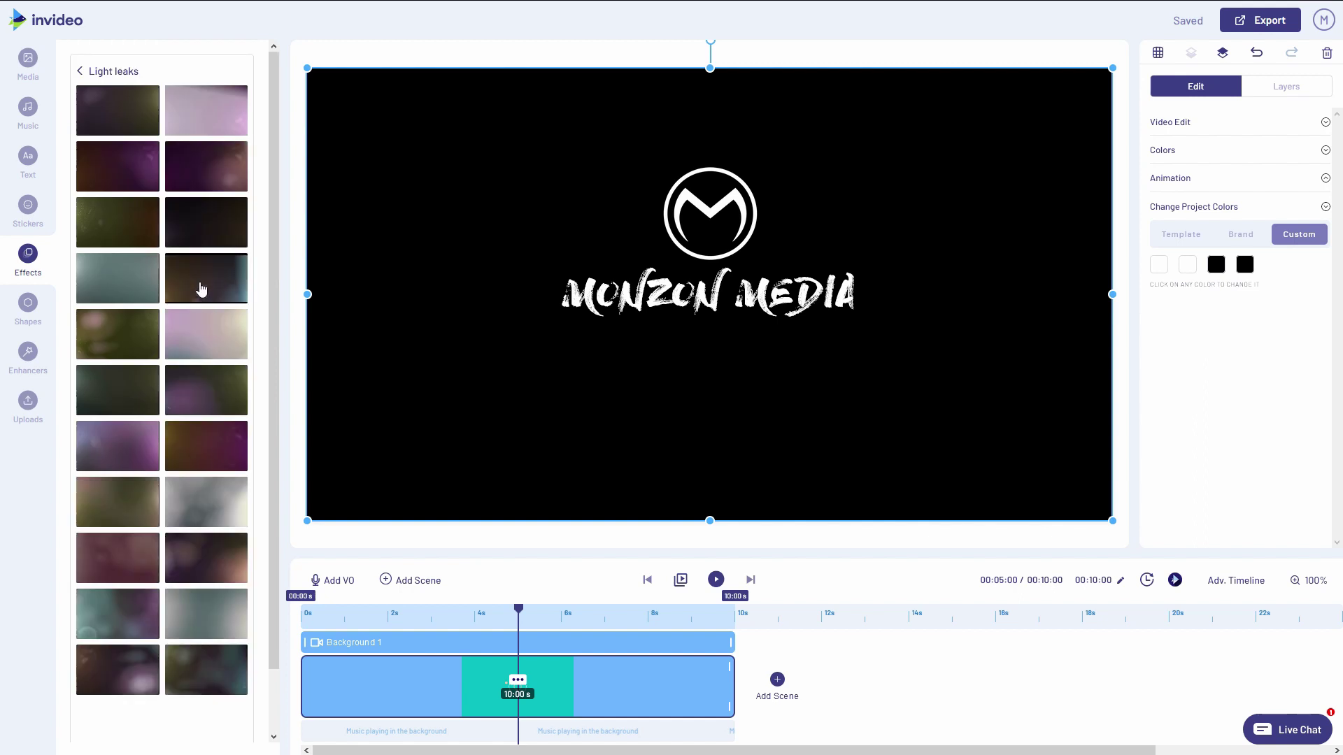
pyautogui.click(134, 449)
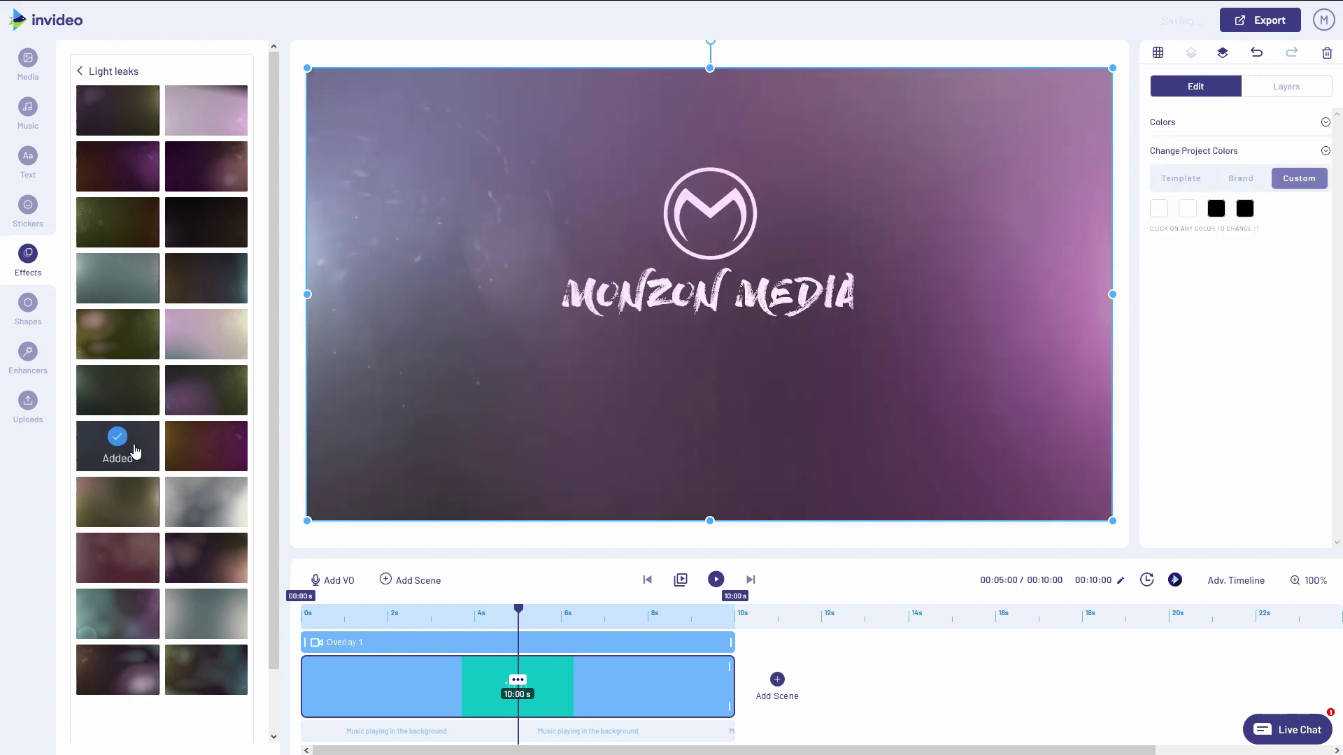
# In Layers, move the Overlay 1 light-leak layer below Logo 1, MONZON MEDIA and Revealer
pyautogui.click(1293, 93)
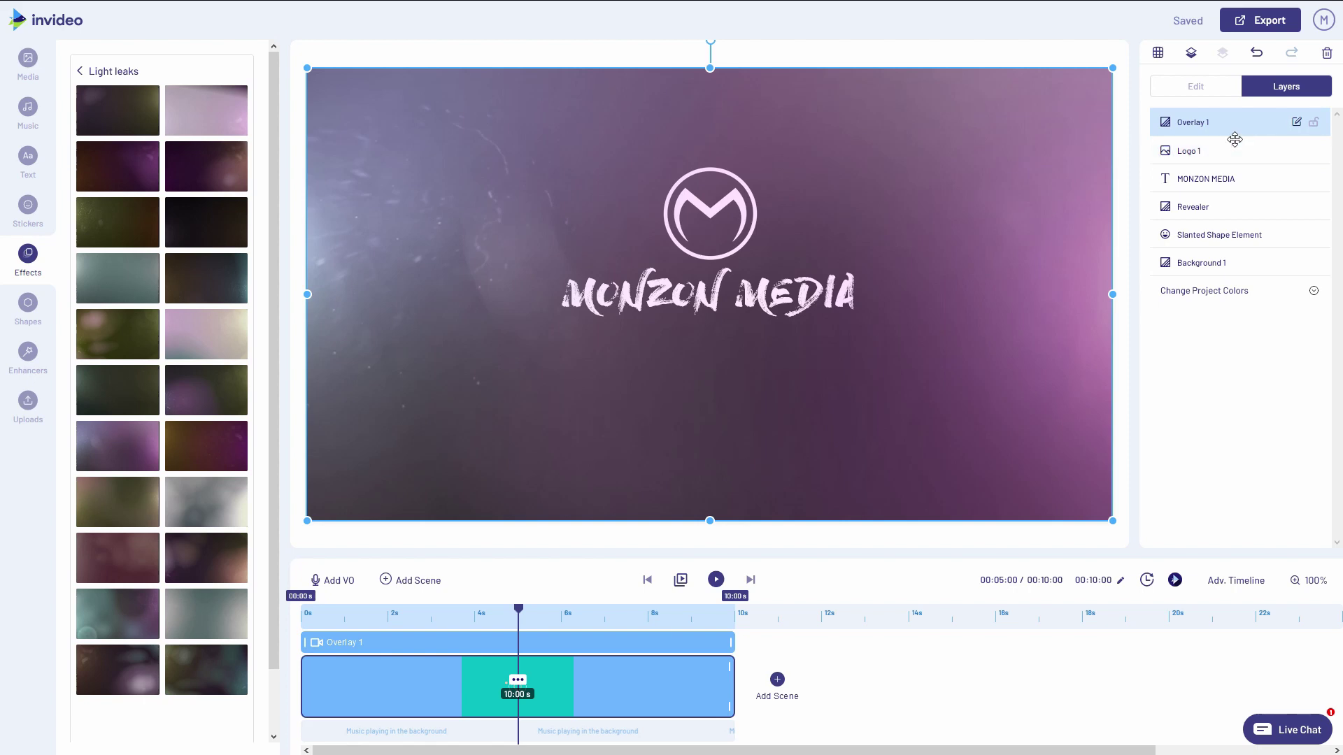
pyautogui.moveTo(1234, 139); pyautogui.dragTo(1248, 206)
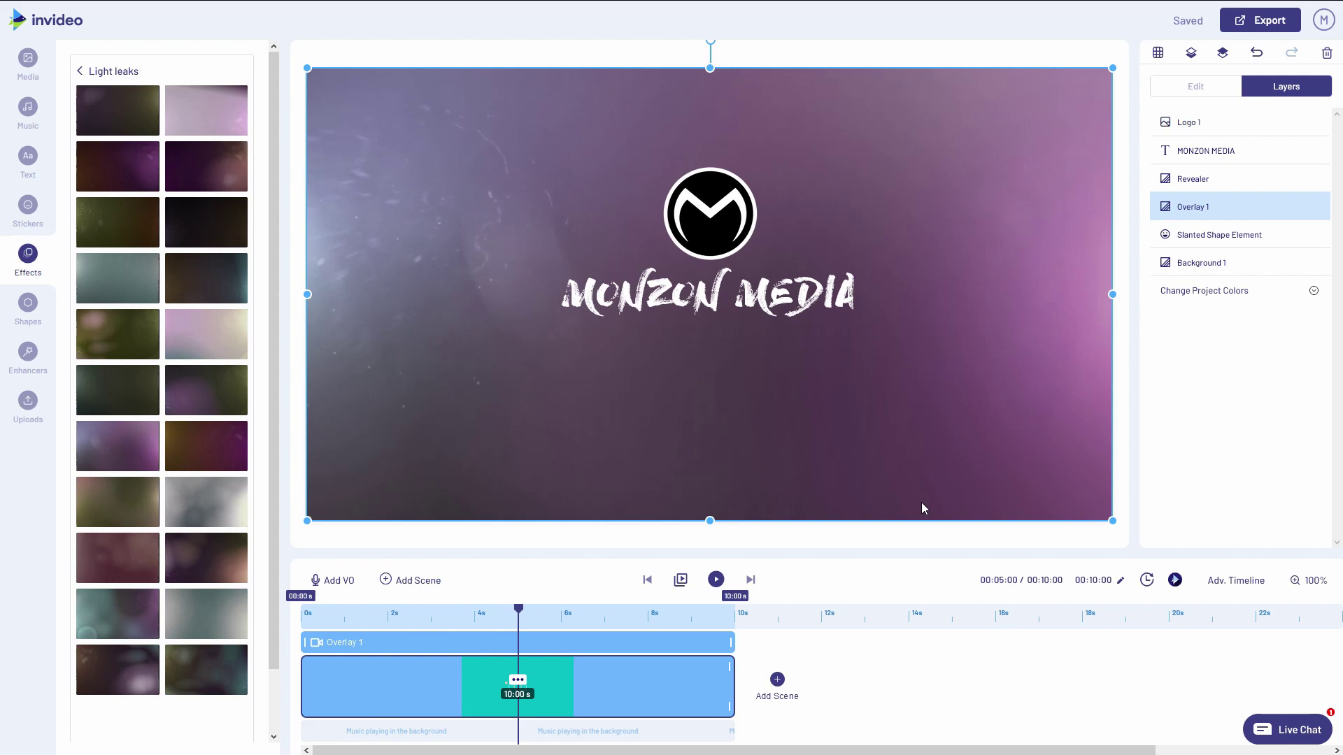
# Select the MONZON MEDIA title and open its In animation's Whole/Word unit dropdown
pyautogui.click(707, 306)
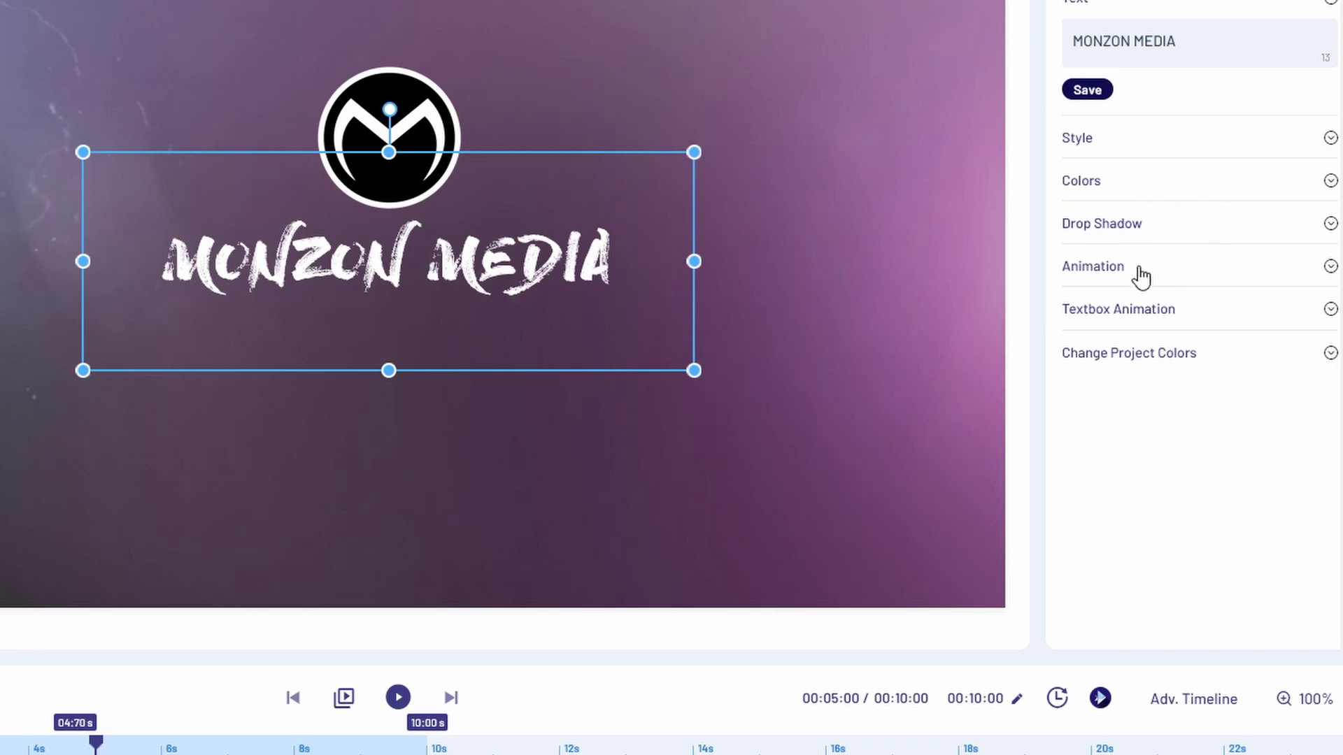
pyautogui.click(1098, 270)
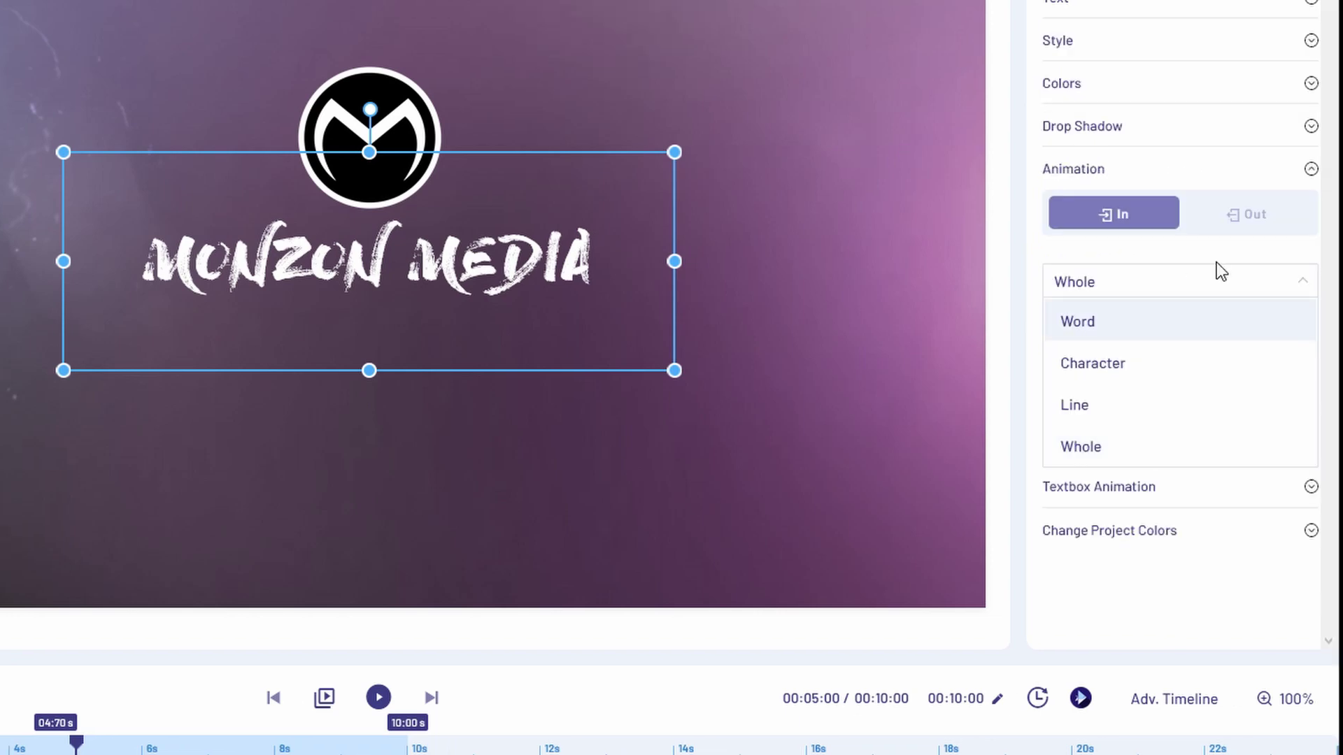
pyautogui.click(1176, 283)
pyautogui.click(1165, 295)
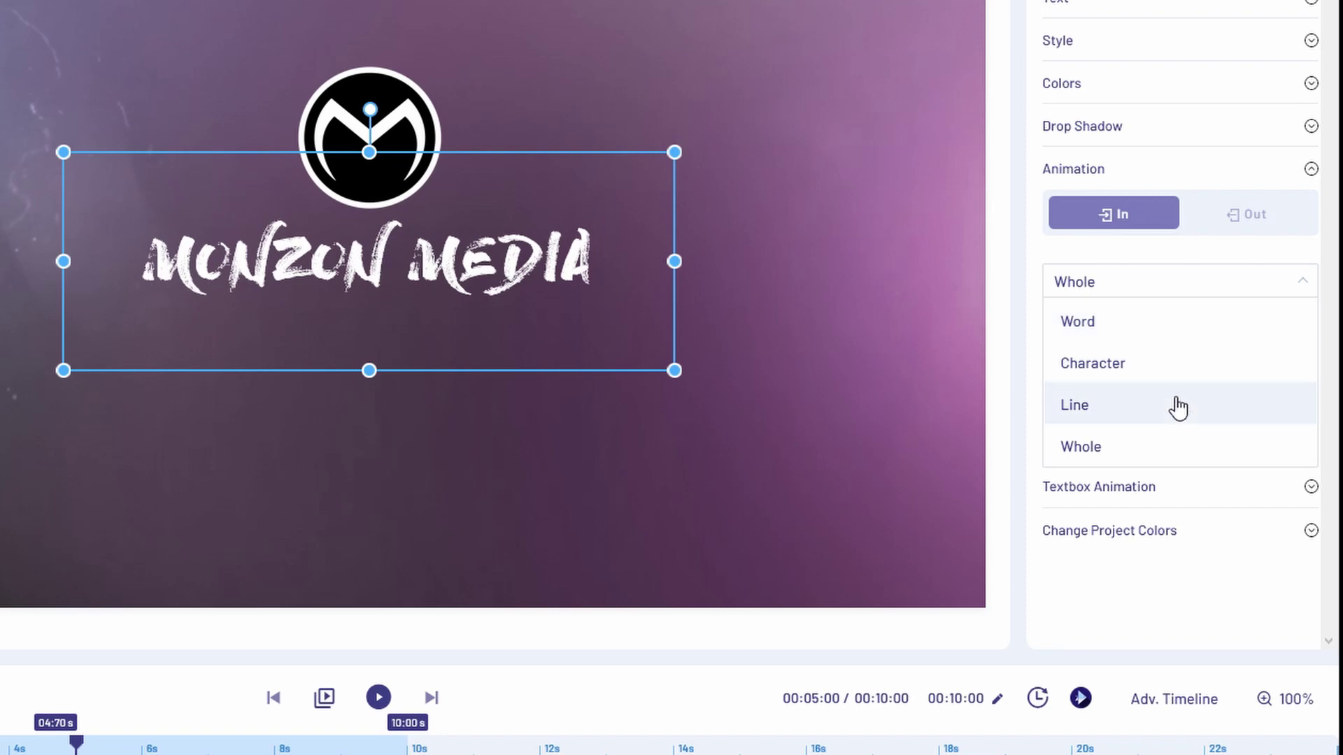
# Make the title enter word by word with Happy Landing From Up at 1.0 s
pyautogui.click(1160, 325)
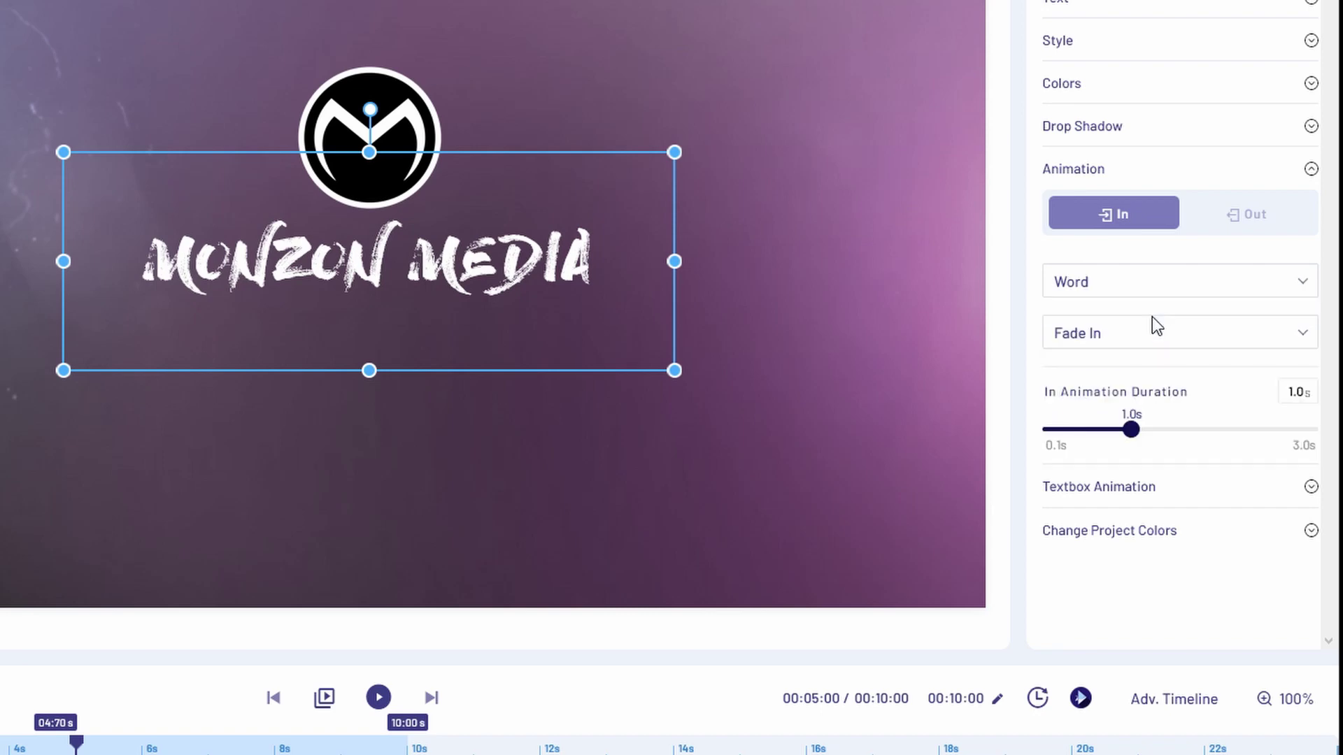
pyautogui.click(1143, 333)
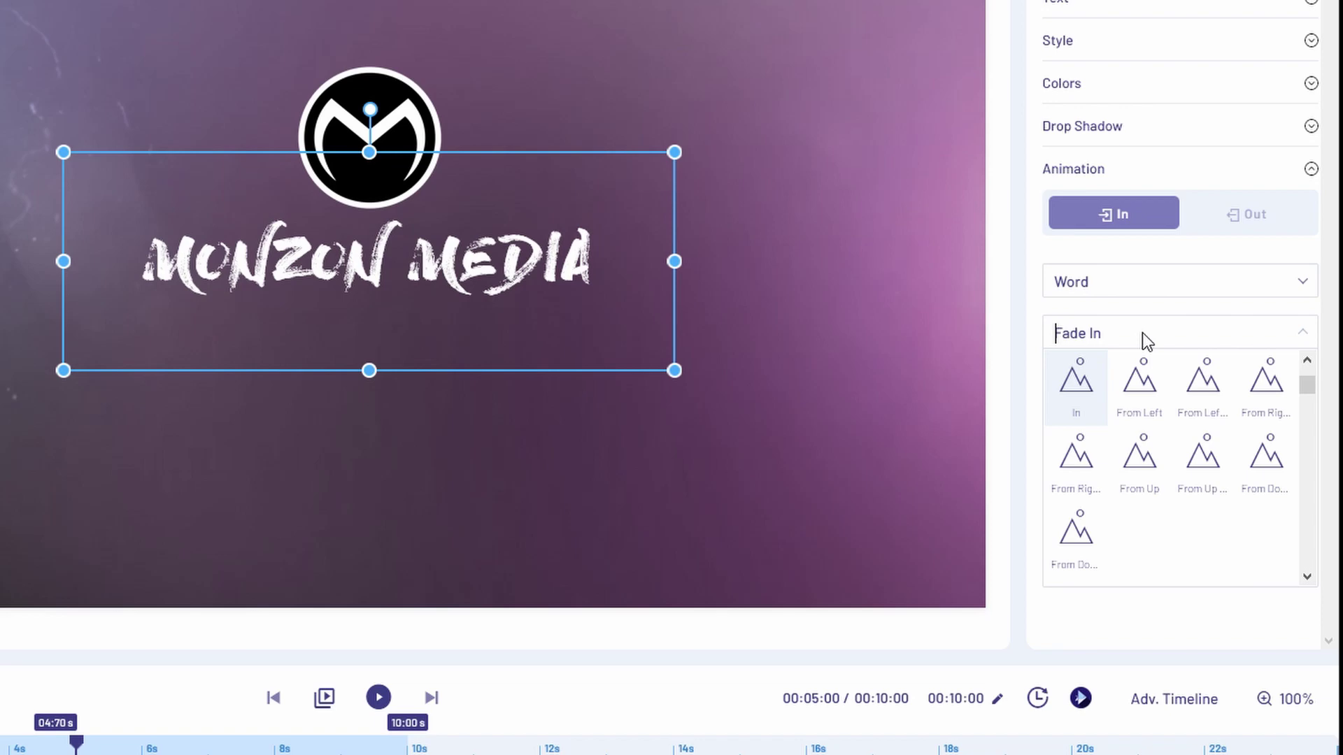
pyautogui.scroll(-2, 1171, 422)
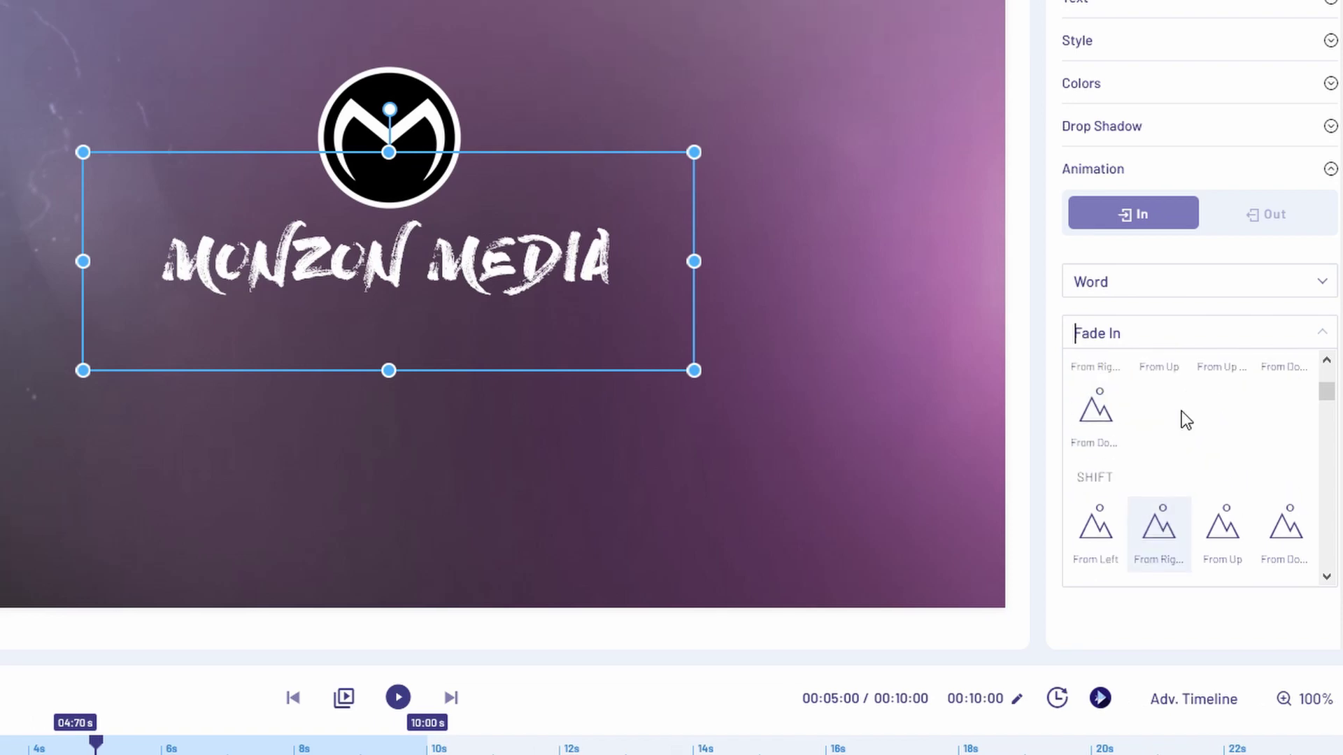
pyautogui.scroll(4, 1181, 413)
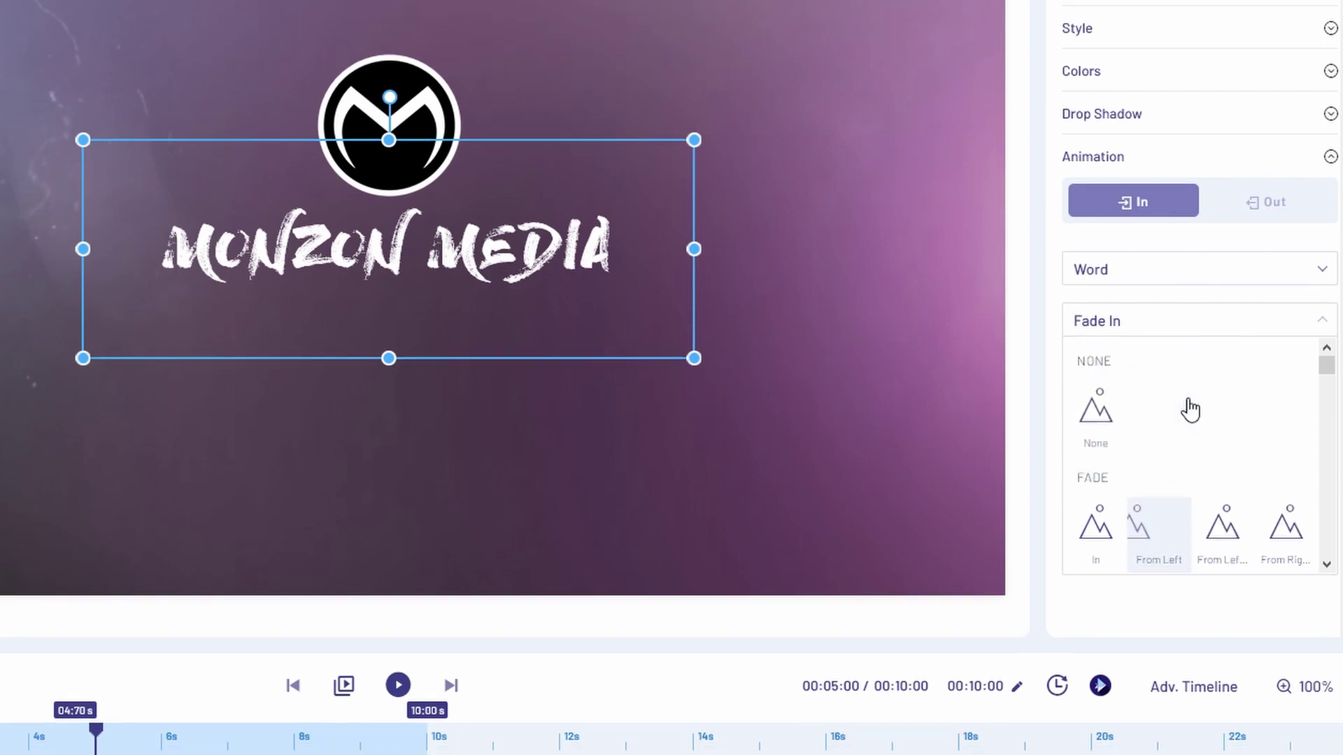
pyautogui.scroll(-1, 1182, 413)
pyautogui.scroll(-6, 1181, 410)
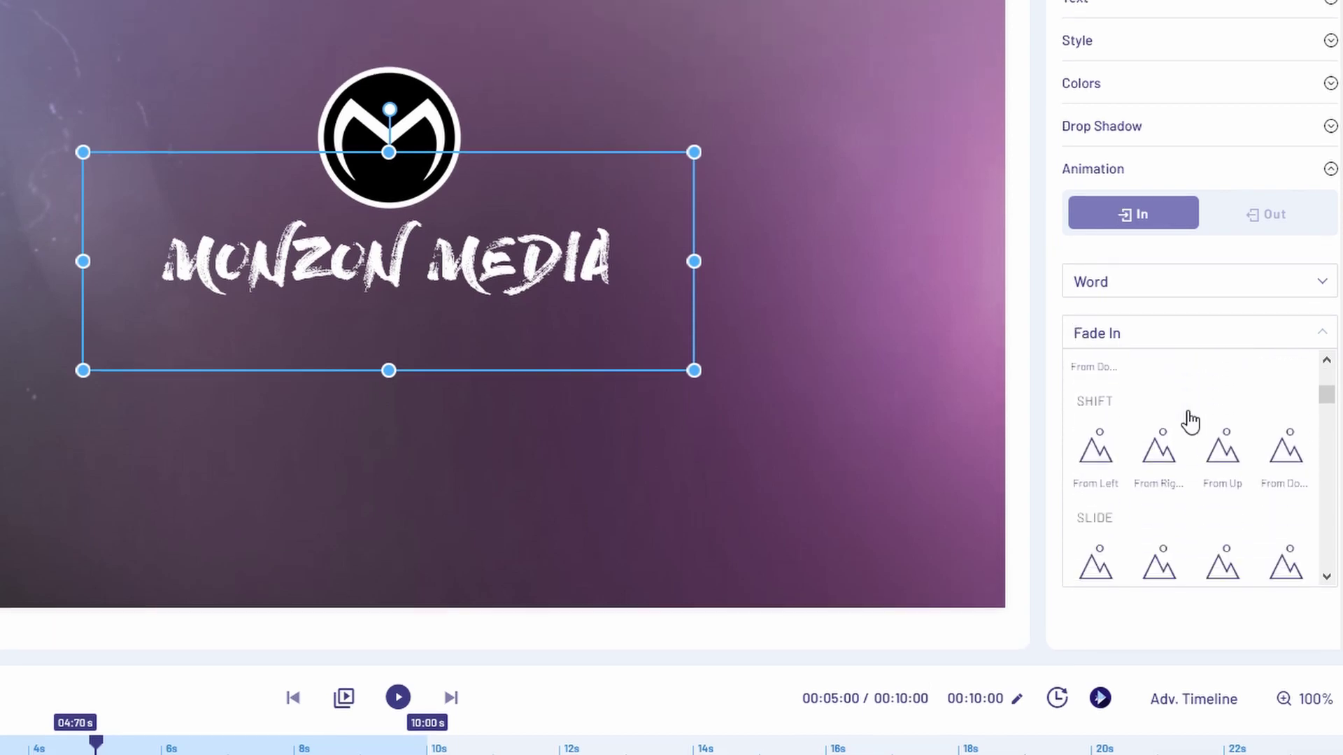
pyautogui.scroll(-6, 1181, 410)
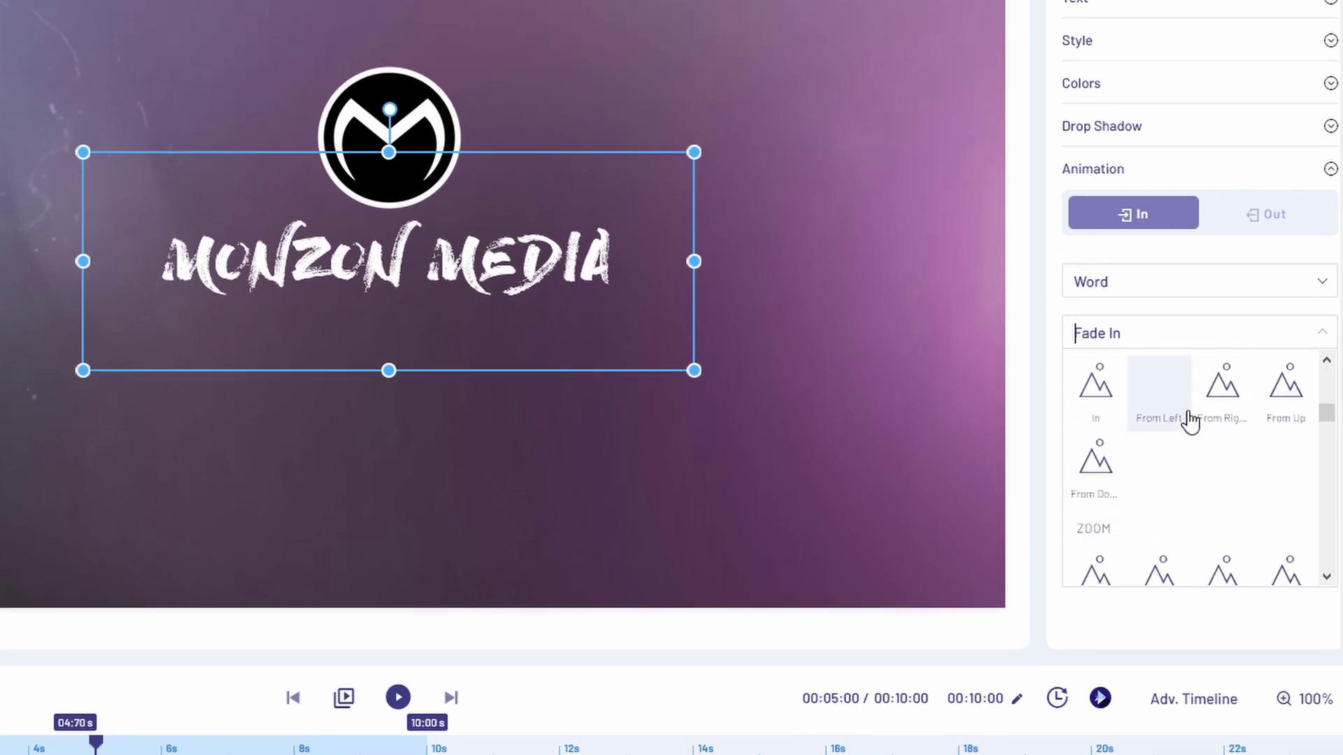
pyautogui.scroll(-6, 1189, 422)
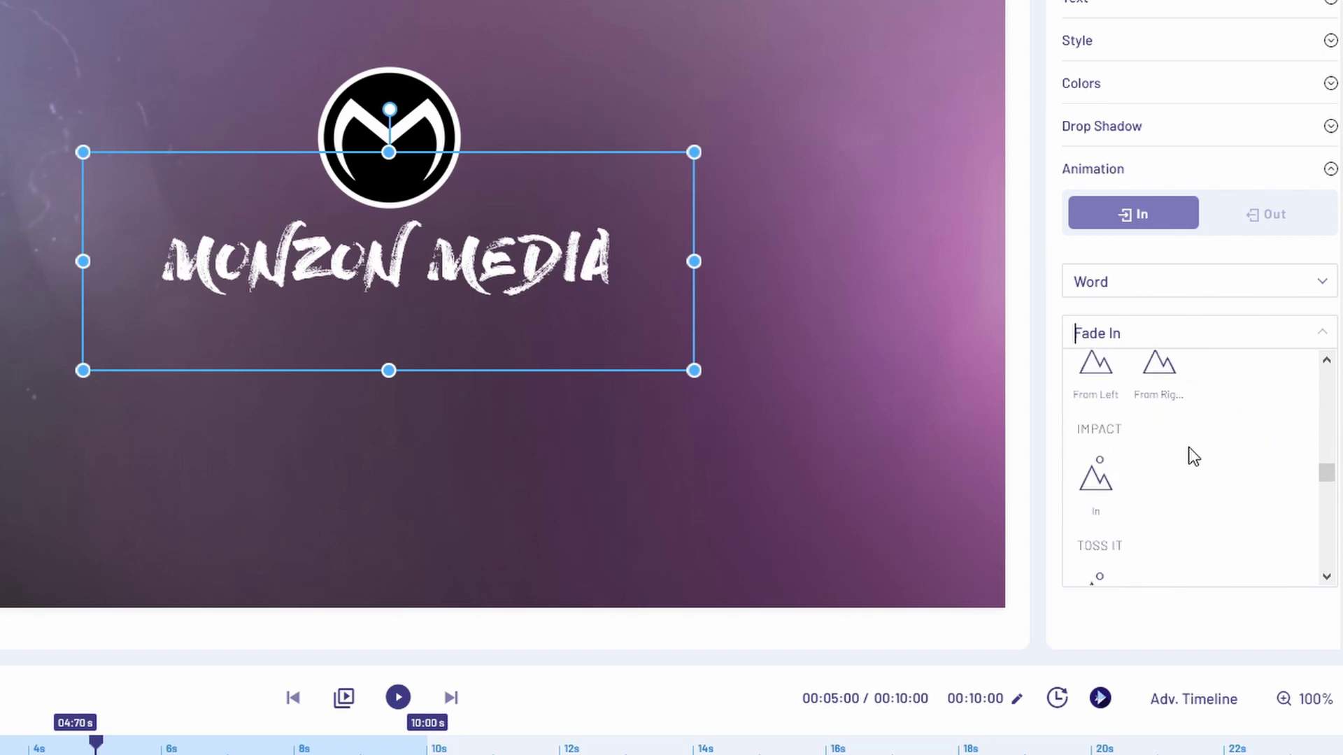
pyautogui.scroll(-5, 1202, 467)
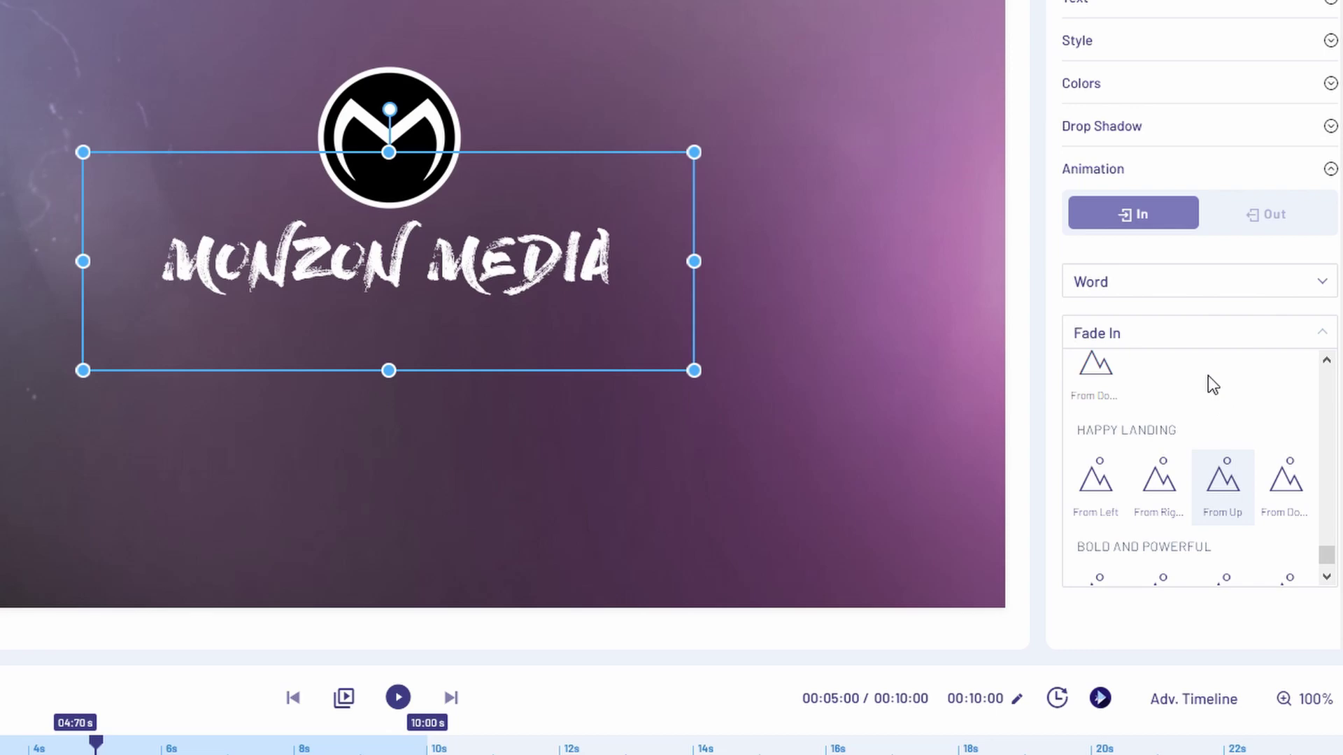
pyautogui.click(1237, 494)
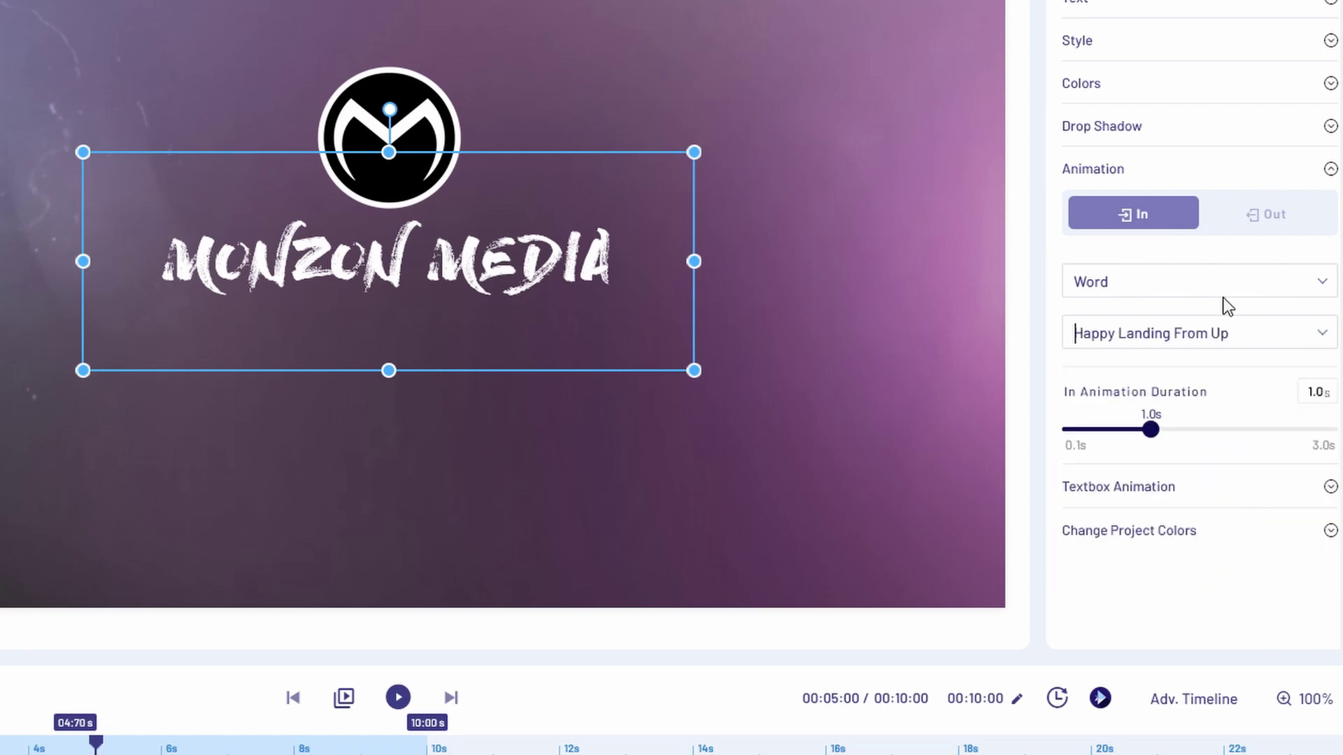
pyautogui.click(1276, 223)
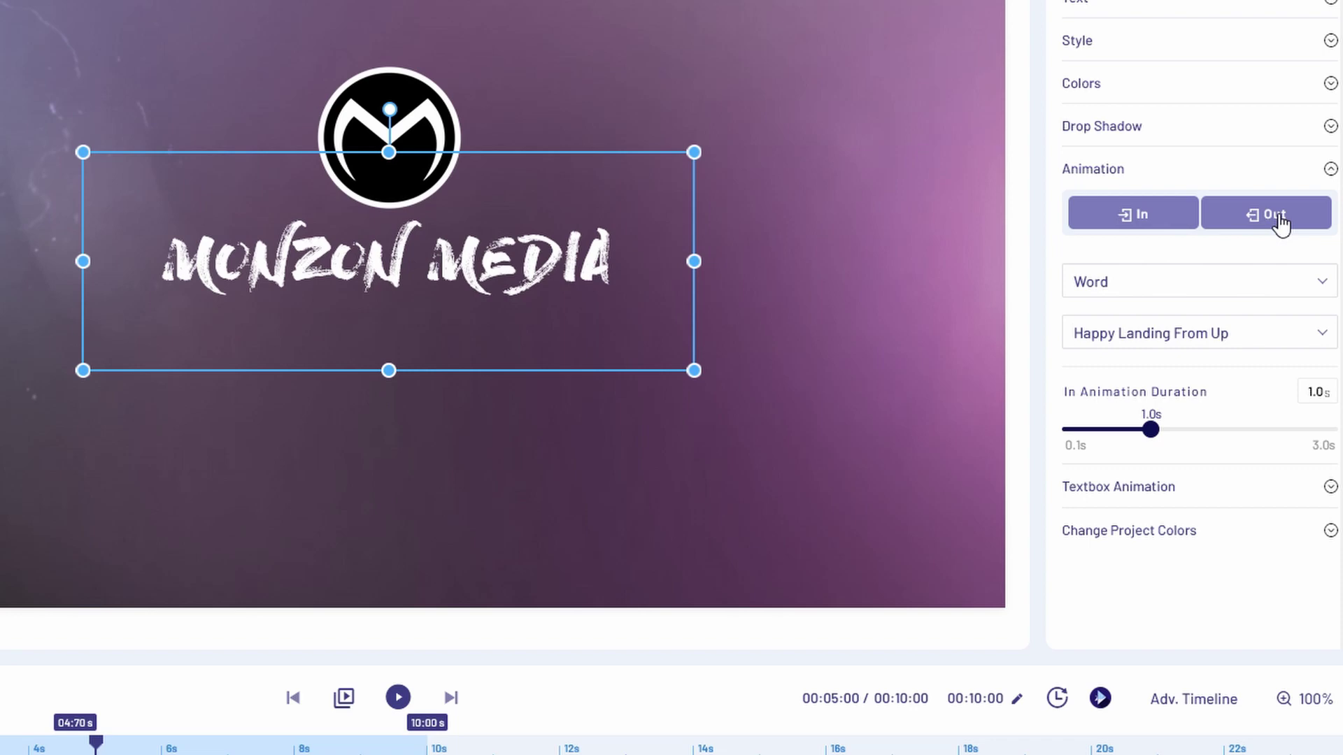
# Choose an exit animation for the MONZON MEDIA title and preview the animated intro
pyautogui.click(1252, 271)
pyautogui.scroll(-5, 1196, 423)
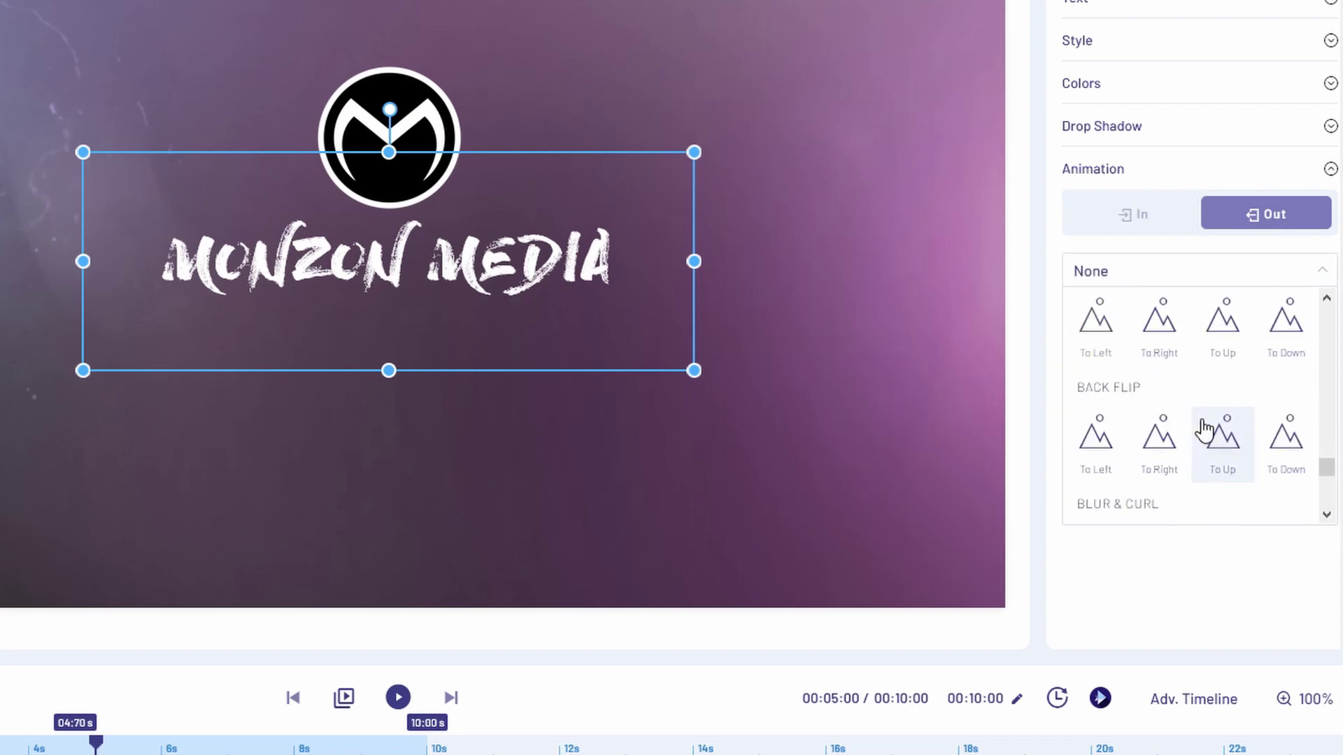
pyautogui.scroll(-5, 1199, 427)
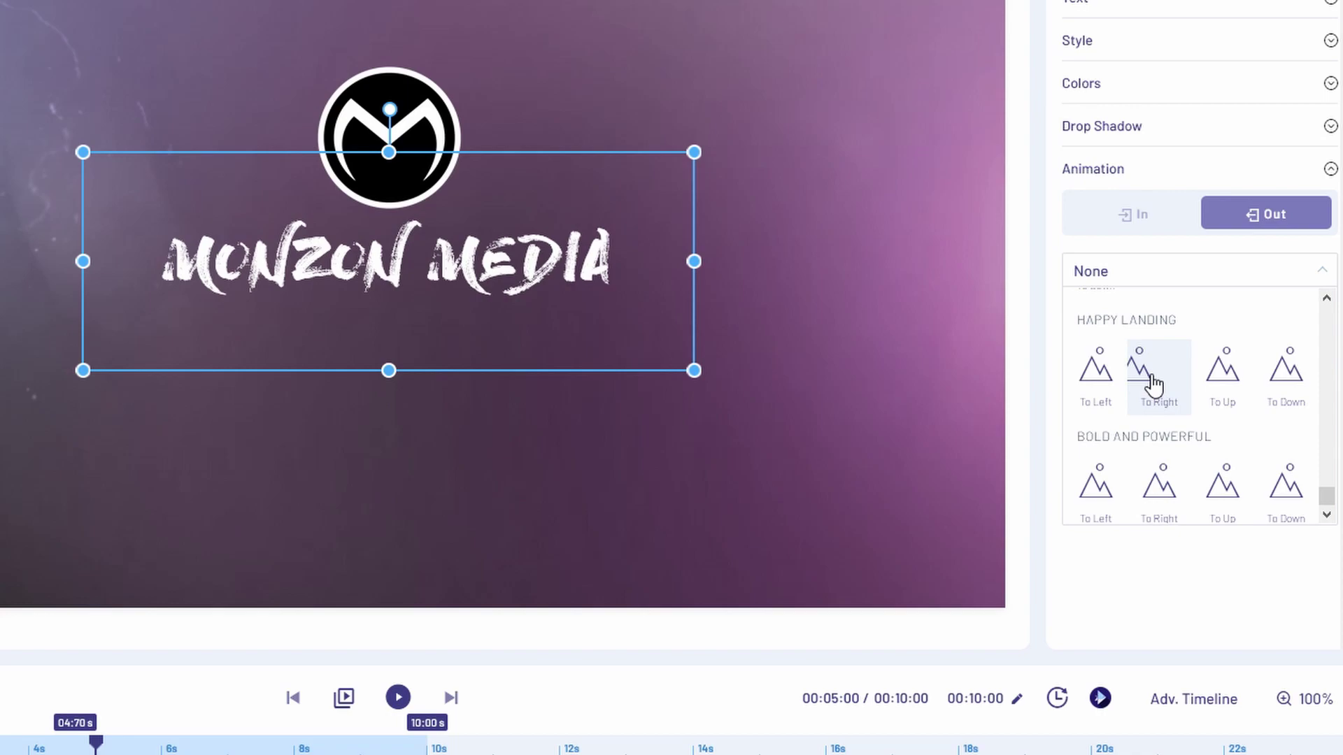
pyautogui.click(1292, 383)
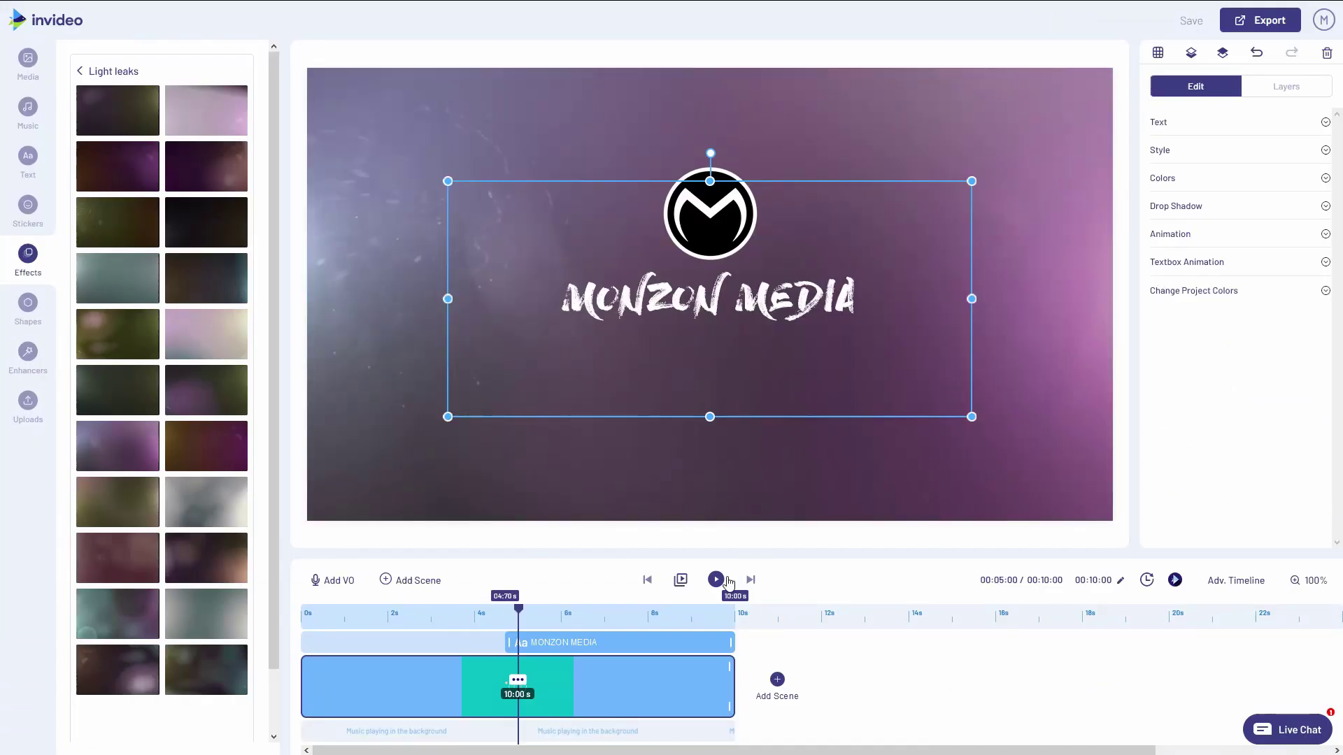
pyautogui.click(721, 580)
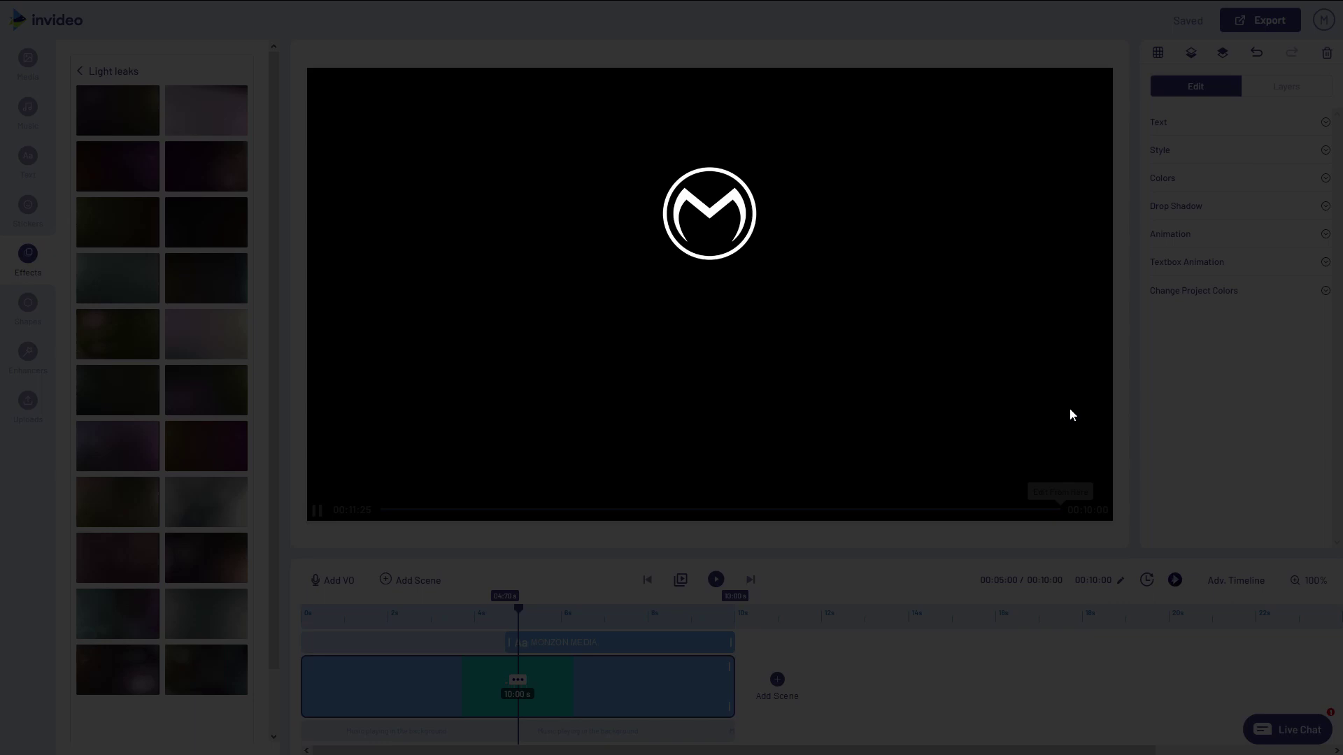
# Add a Facebook social-media credit box, move it to the lower left, and make its text white
pyautogui.click(1006, 670)
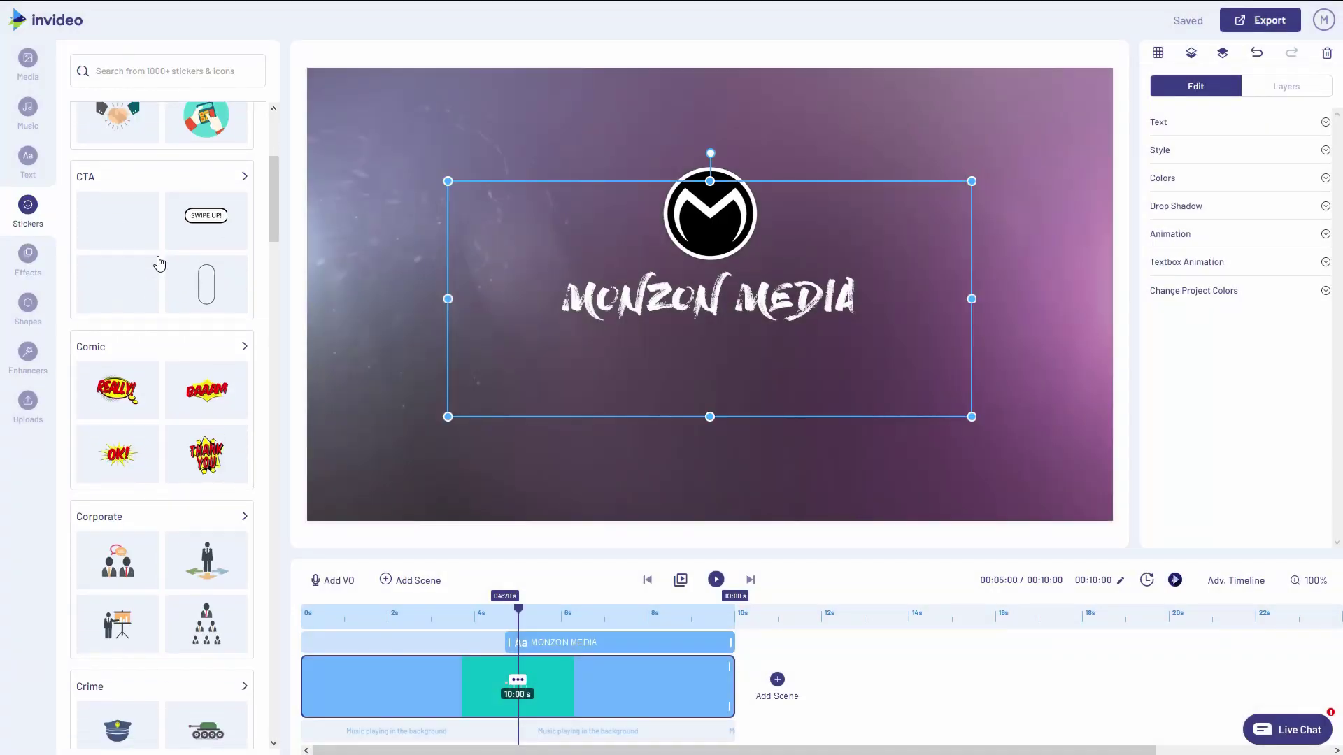
pyautogui.click(37, 166)
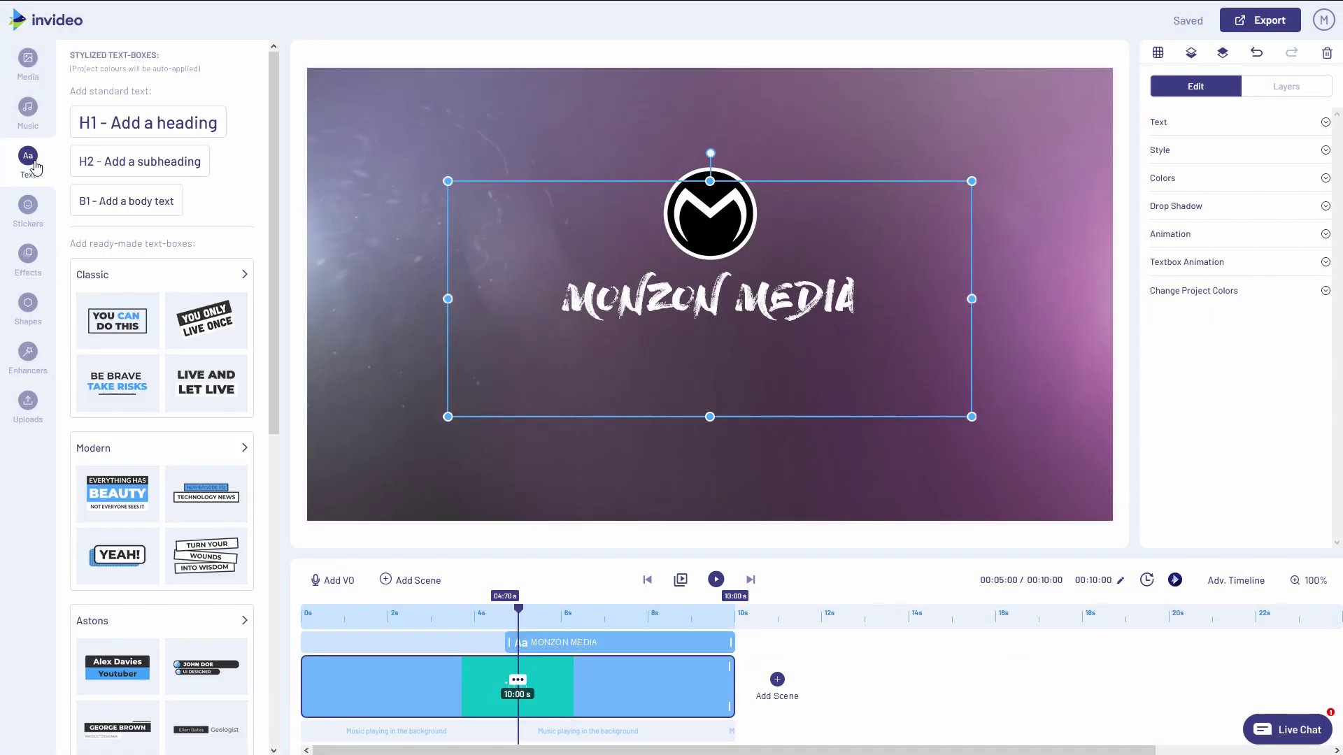
pyautogui.scroll(-6, 168, 221)
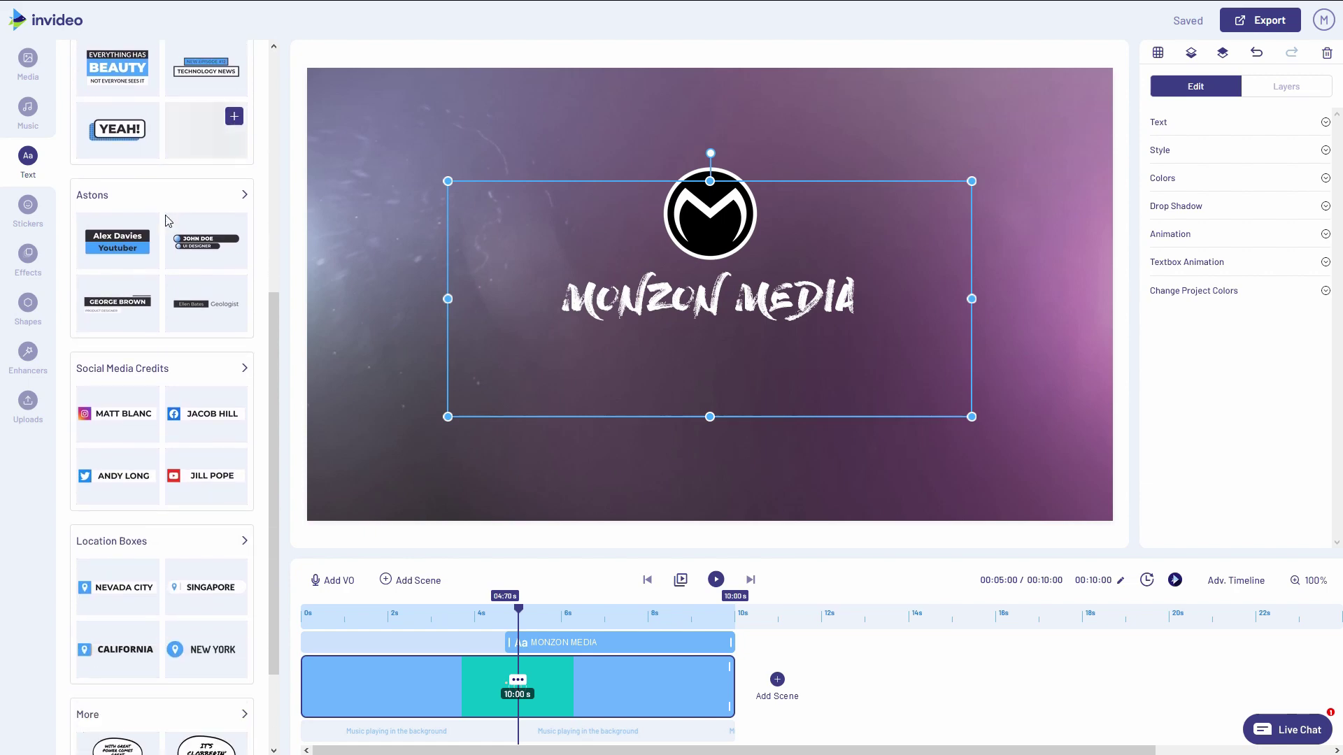
pyautogui.scroll(-1, 168, 221)
pyautogui.click(144, 321)
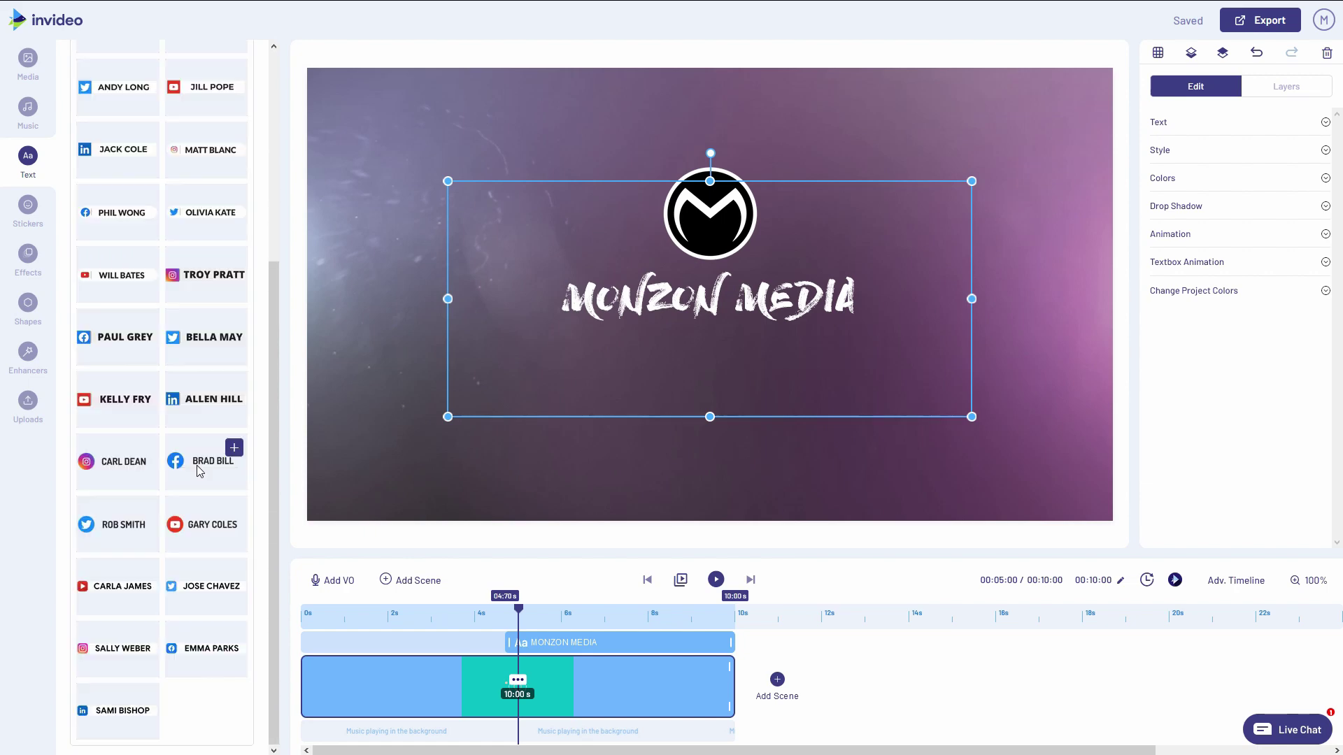
pyautogui.click(235, 449)
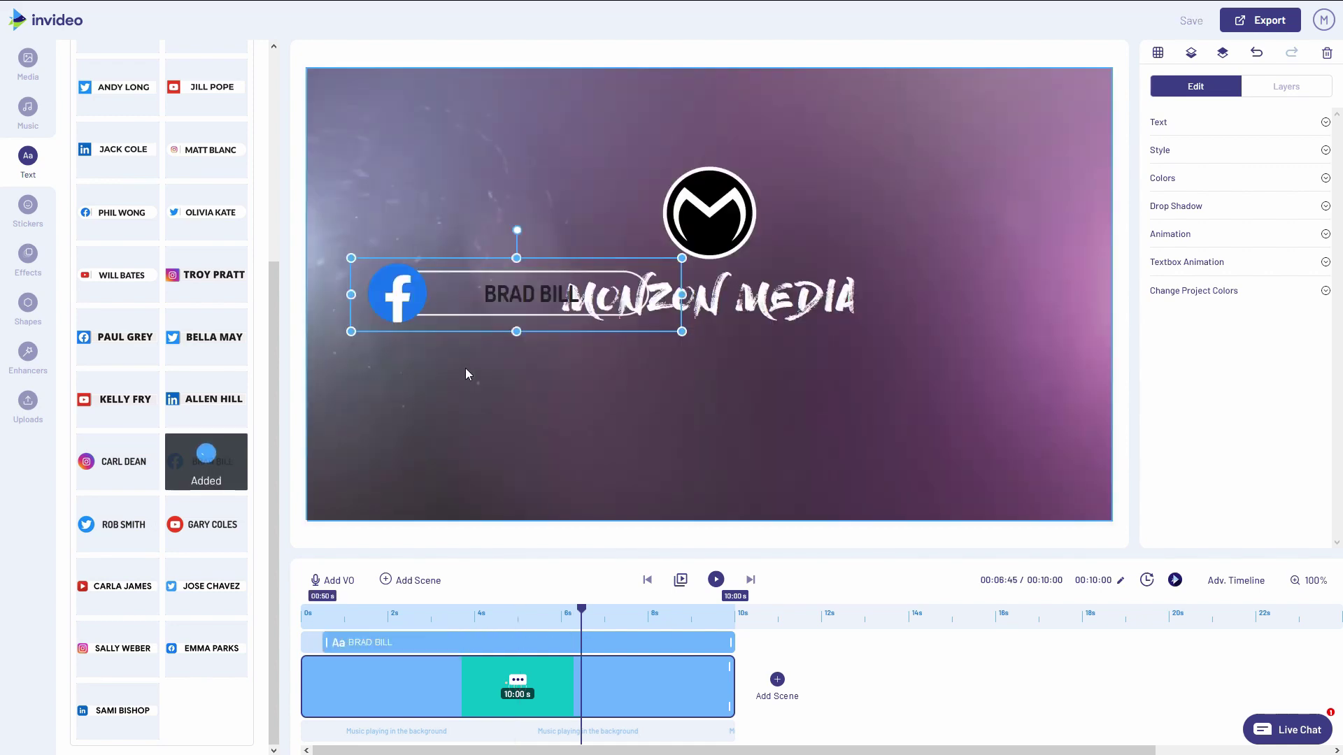
pyautogui.moveTo(405, 302); pyautogui.dragTo(402, 464)
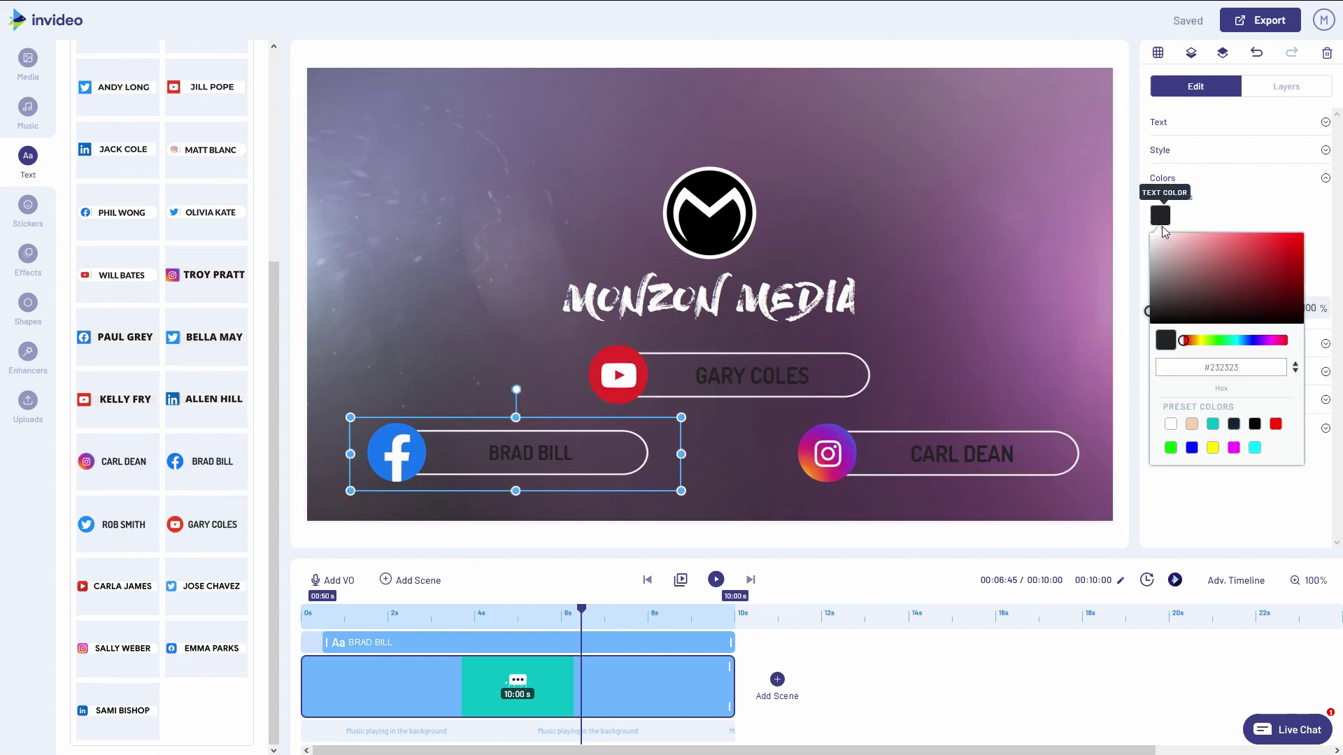
pyautogui.click(1160, 210)
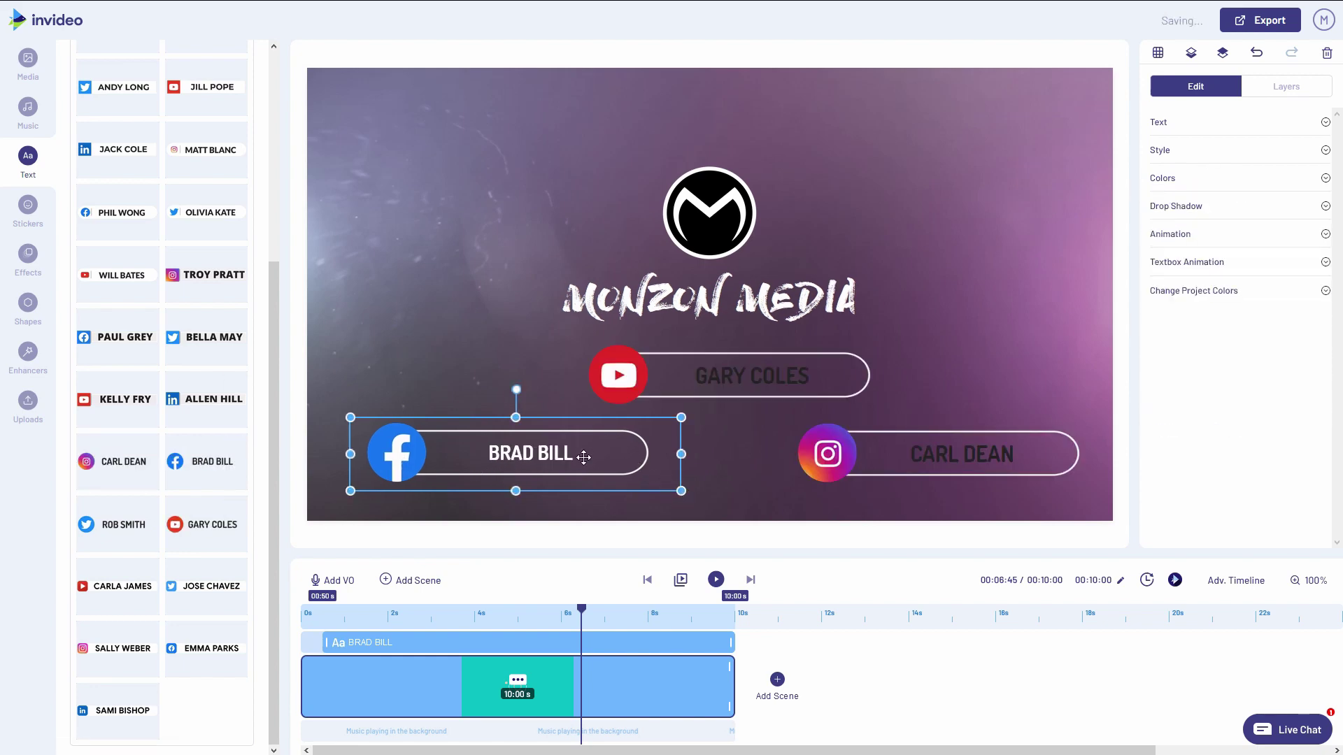
# Change the Facebook badge's text to MONZON NETWORK and shrink the badge
pyautogui.click(1150, 123)
pyautogui.click(1220, 153)
pyautogui.hotkey('ctrl', 'a')
pyautogui.write('MONZON N')
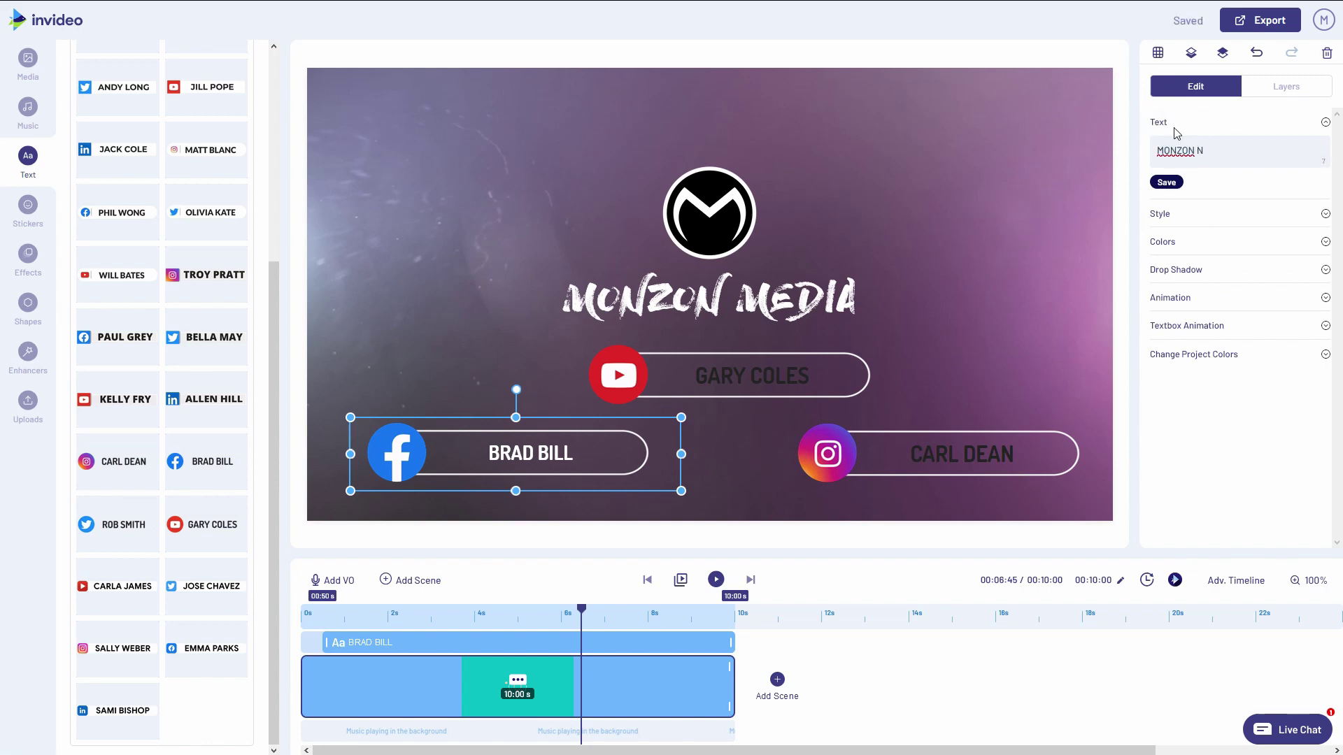
pyautogui.write('ETWORK')
pyautogui.moveTo(685, 495)
pyautogui.mouseDown()
pyautogui.moveTo(561, 434)
pyautogui.moveTo(588, 422)
pyautogui.moveTo(561, 465)
pyautogui.moveTo(678, 499)
pyautogui.mouseUp()
pyautogui.click(1214, 216)
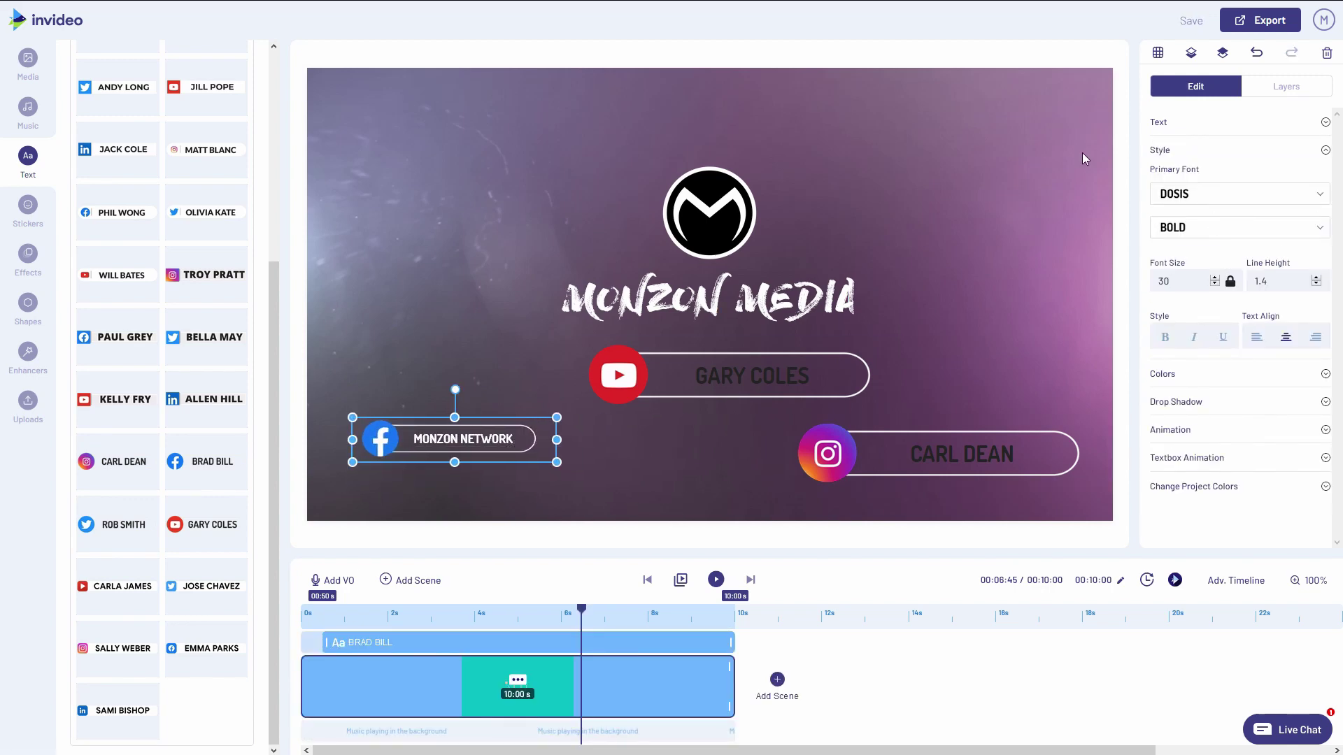
# Make the YouTube and Instagram badge texts white and place the YouTube badge on the bottom row
pyautogui.click(1158, 52)
pyautogui.moveTo(700, 375); pyautogui.dragTo(635, 389)
pyautogui.click(1162, 373)
pyautogui.click(1160, 216)
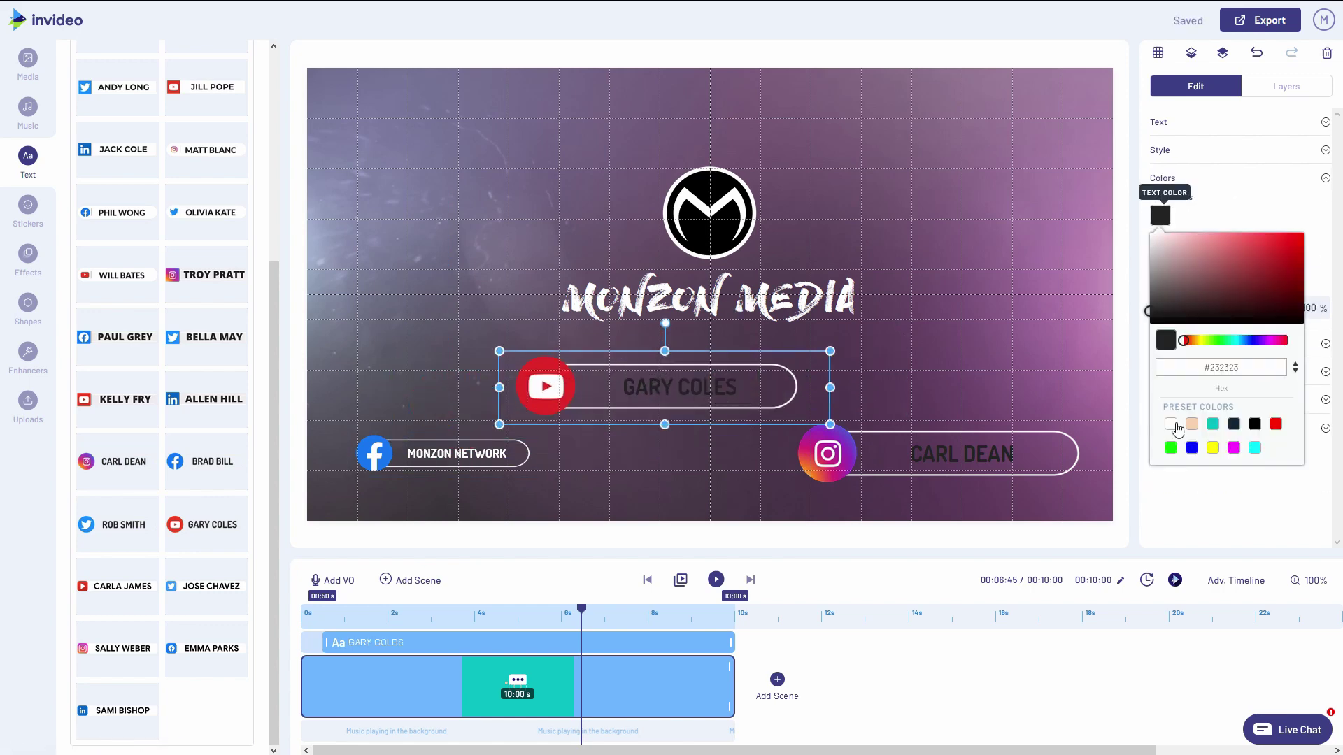
pyautogui.click(1168, 423)
pyautogui.moveTo(481, 447); pyautogui.dragTo(658, 467)
pyautogui.click(965, 455)
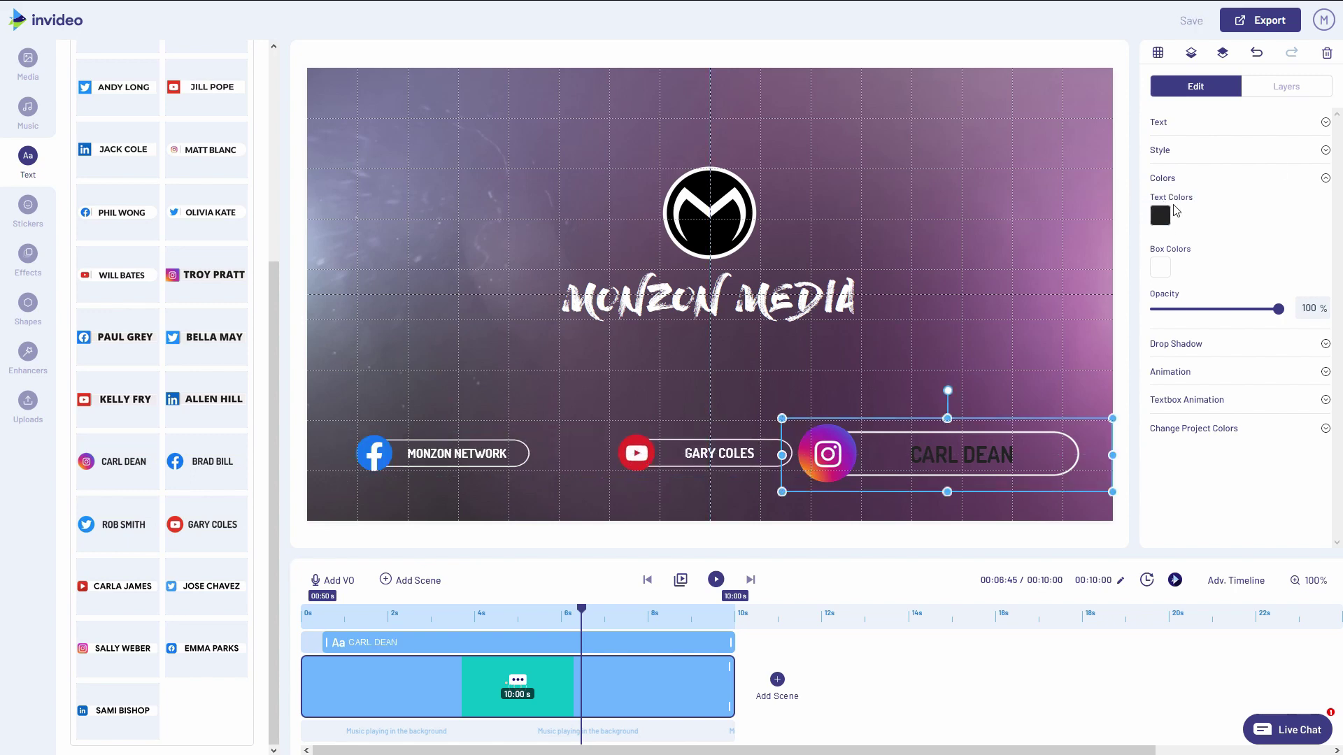
pyautogui.click(1160, 216)
pyautogui.click(1151, 233)
# Change the YouTube badge's text to MONZON MEDIA
pyautogui.click(720, 453)
pyautogui.click(1158, 122)
pyautogui.hotkey('ctrl', 'a')
pyautogui.write('MONZON MEDIA')
# Change the Instagram badge to MONZON MEDIA, move it to bottom centre, and preview the scene
pyautogui.click(965, 455)
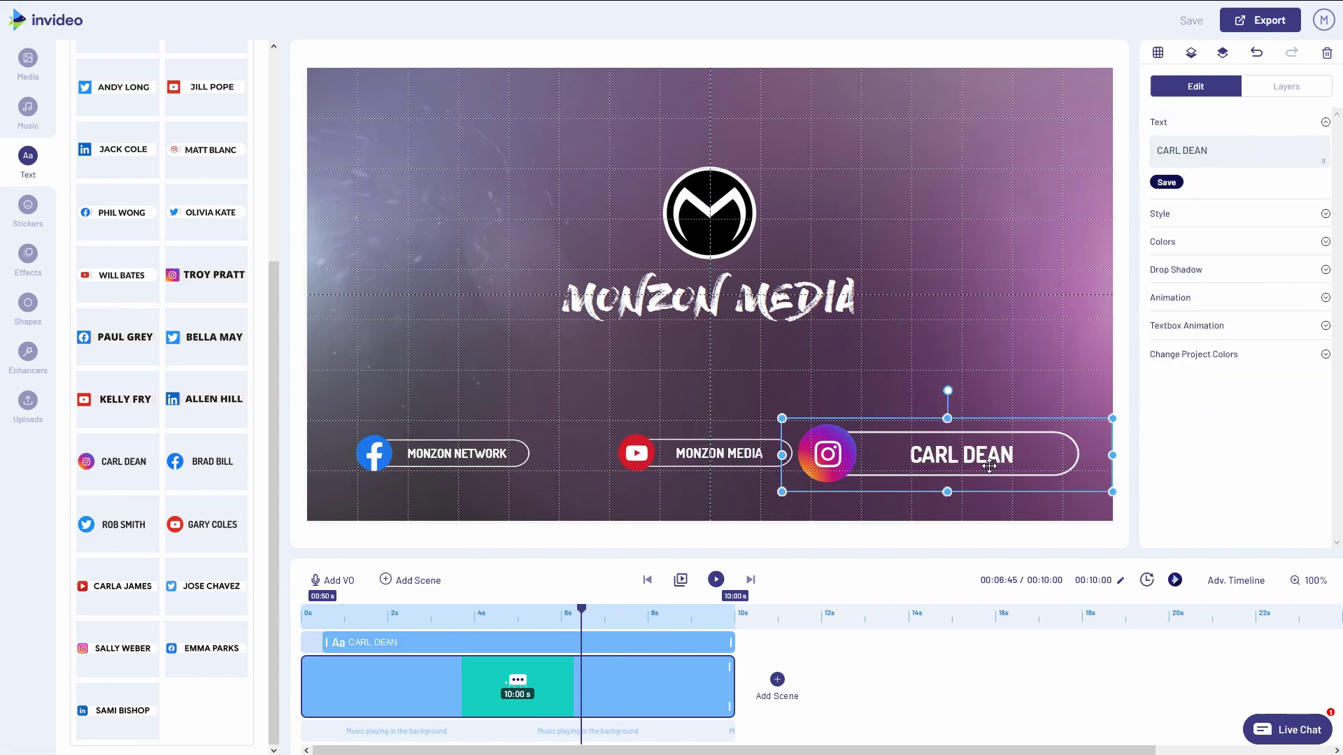
pyautogui.hotkey('ctrl', 'a')
pyautogui.write('MONZON MEDIA')
pyautogui.moveTo(1035, 462); pyautogui.dragTo(1074, 475)
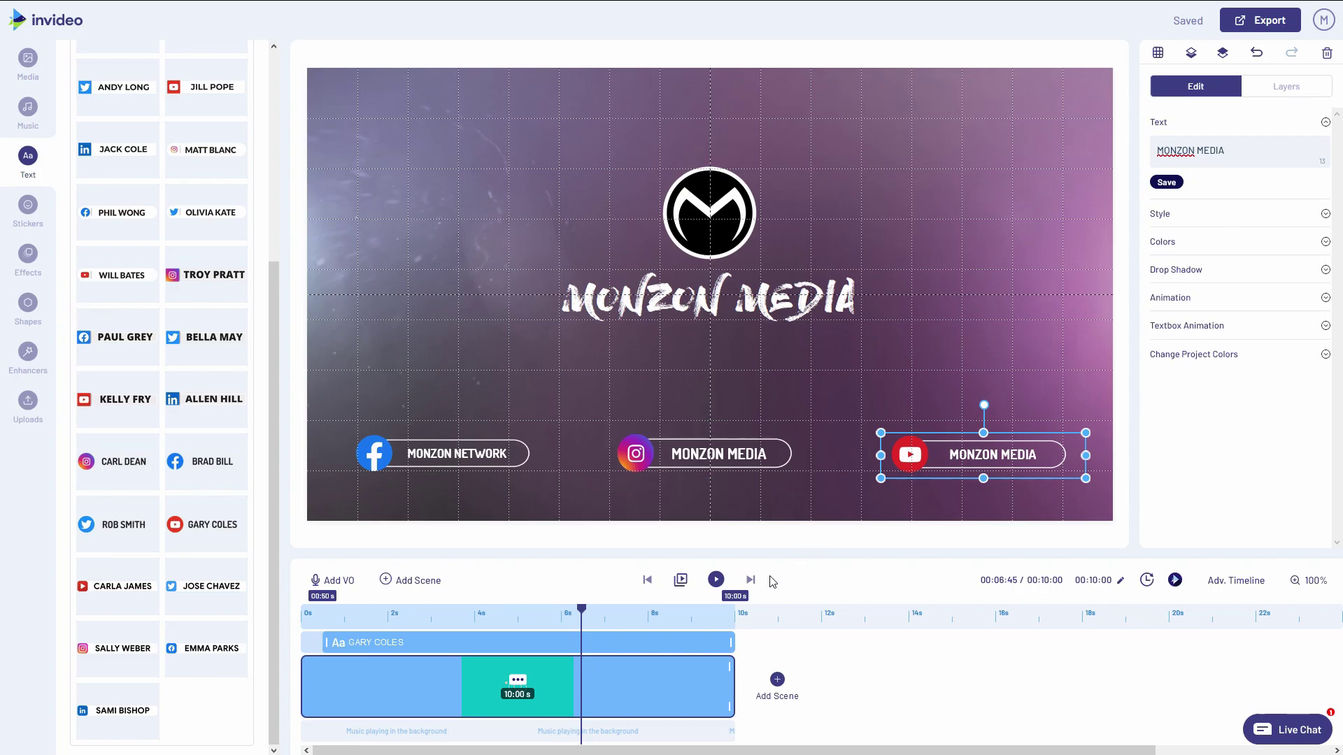
pyautogui.click(715, 580)
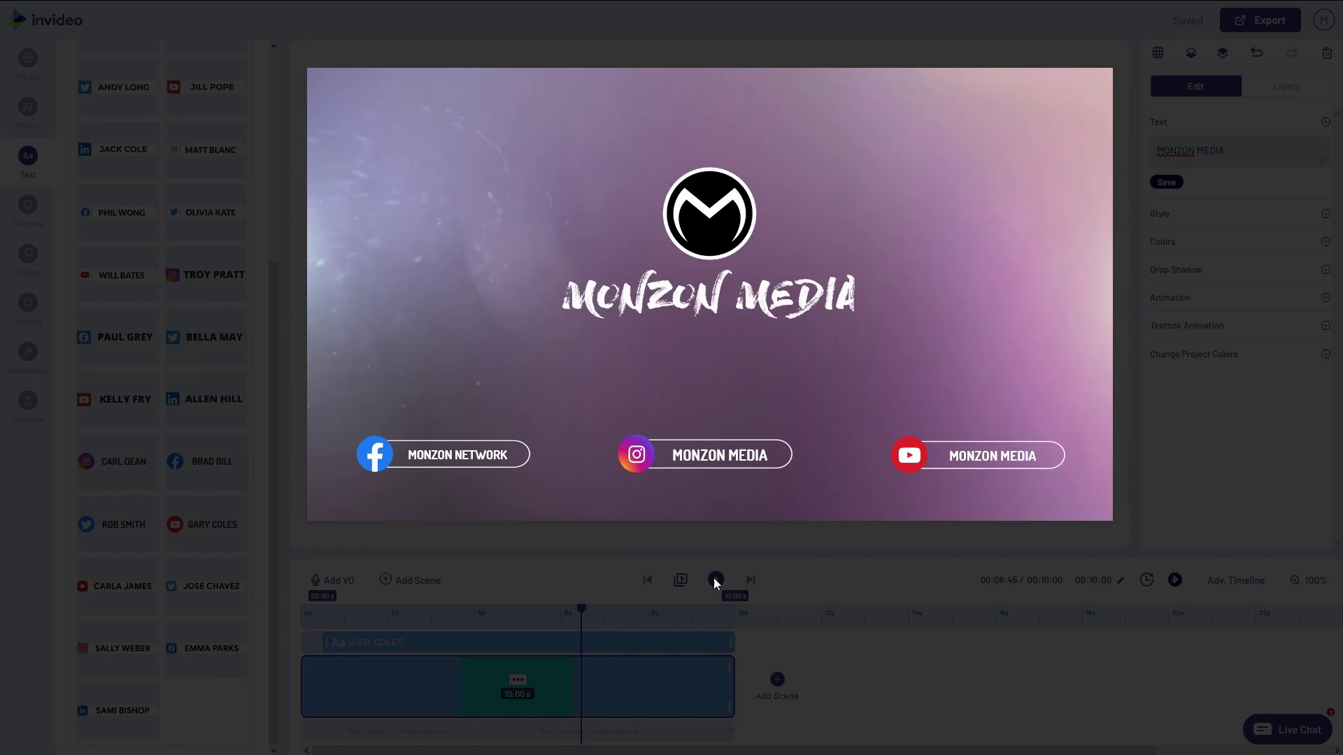
pyautogui.click(713, 578)
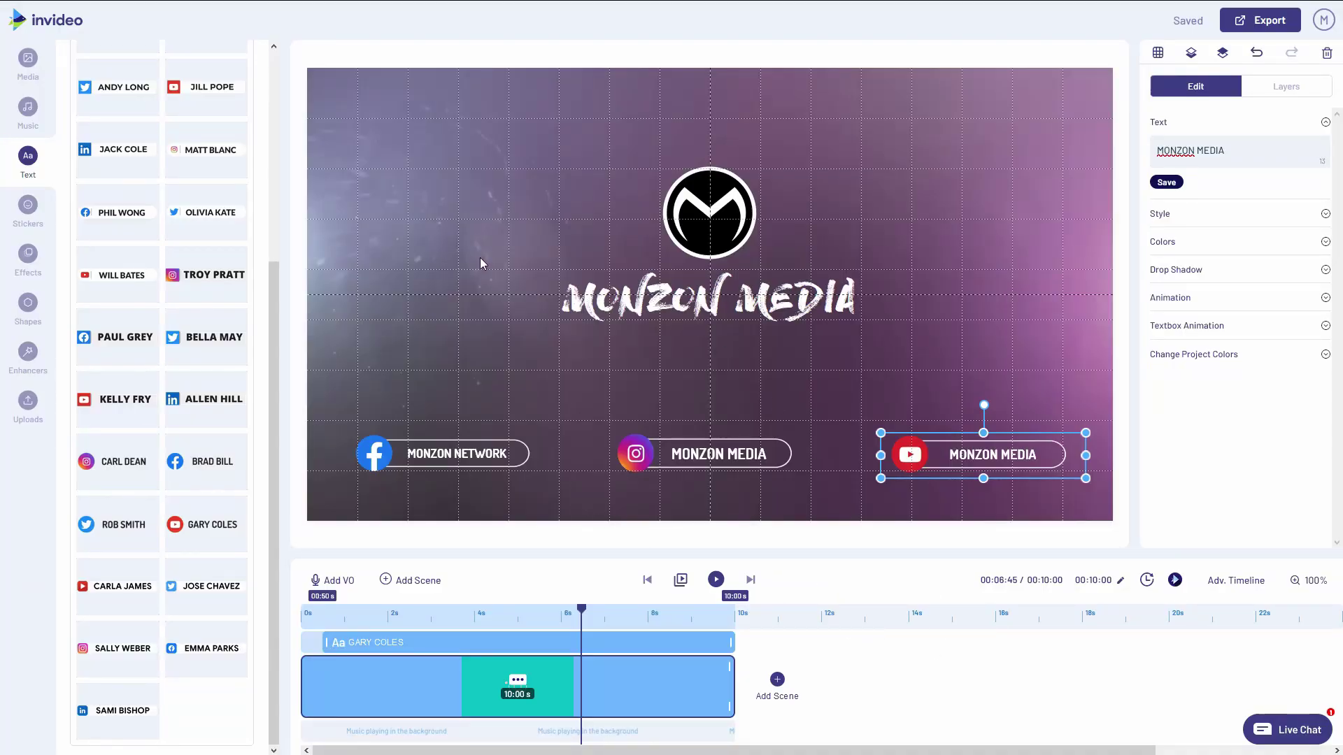
# Filter the music library to the Funky category
pyautogui.click(29, 120)
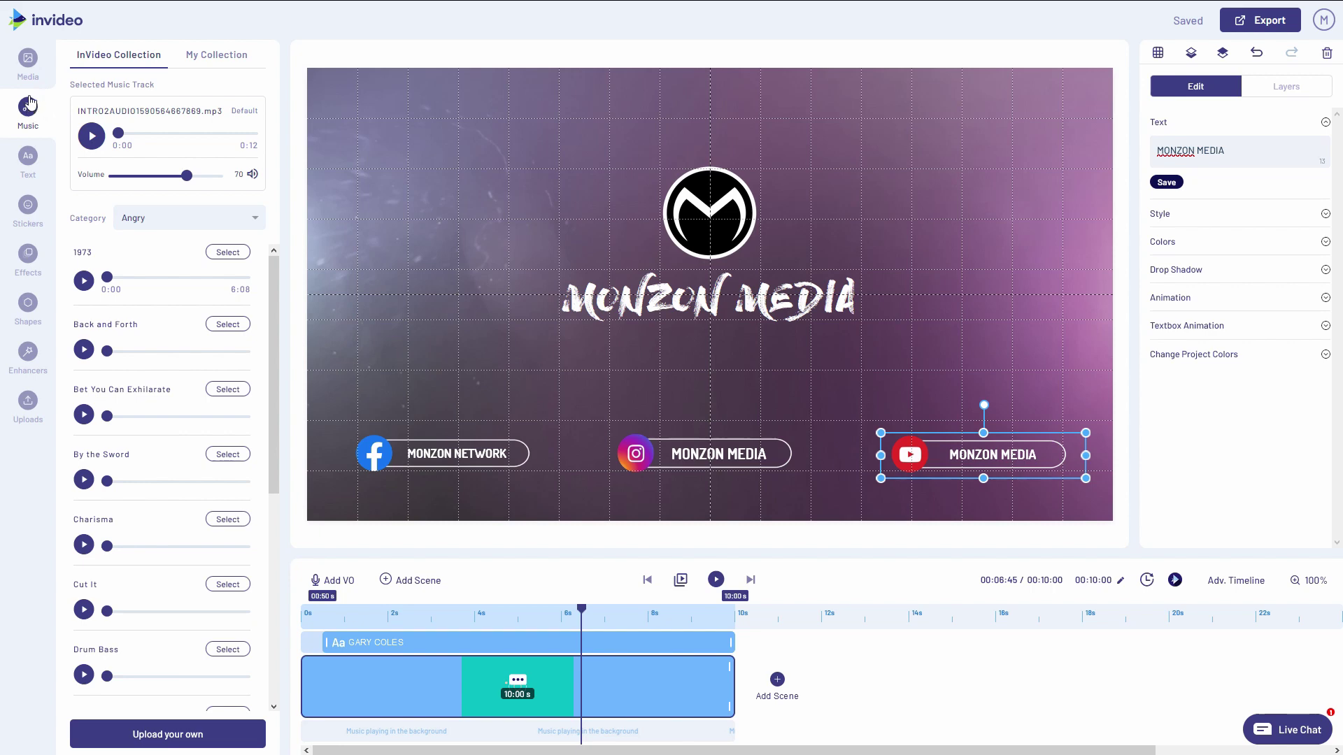
pyautogui.click(154, 221)
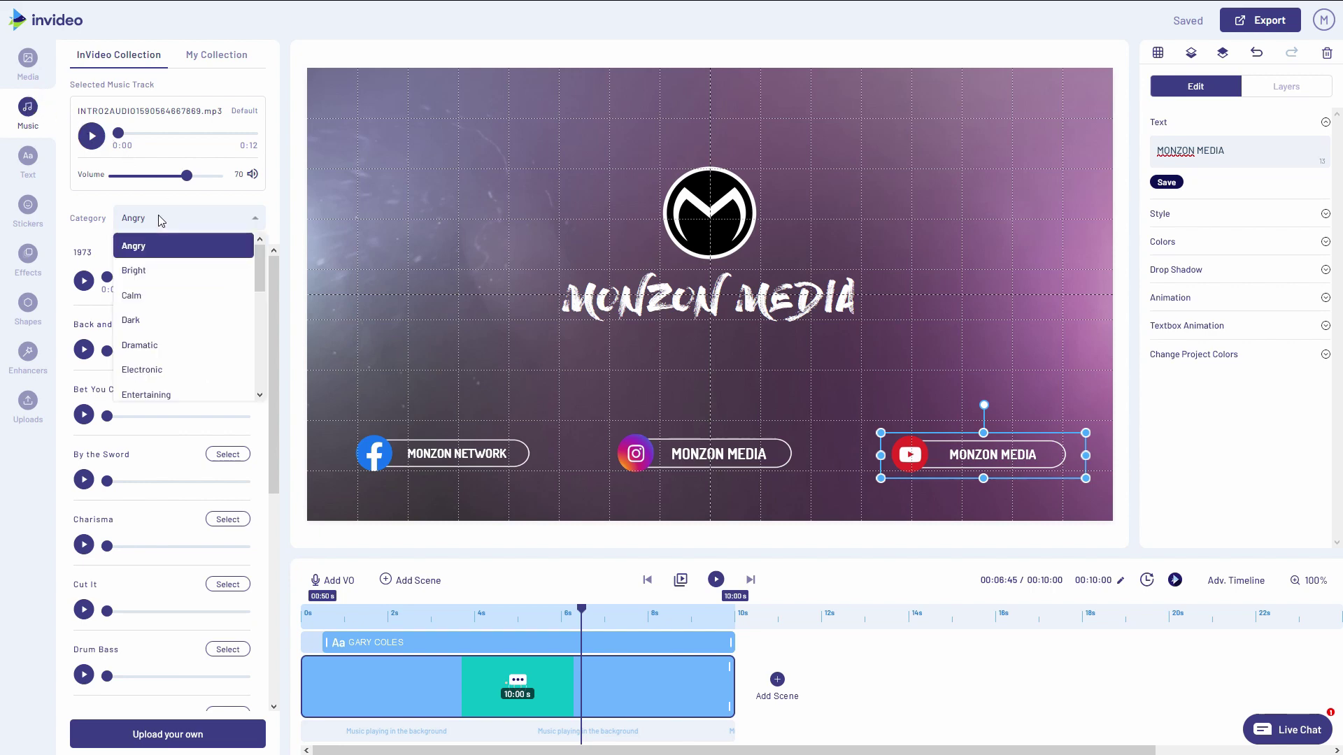
pyautogui.scroll(-3, 168, 293)
pyautogui.scroll(3, 180, 317)
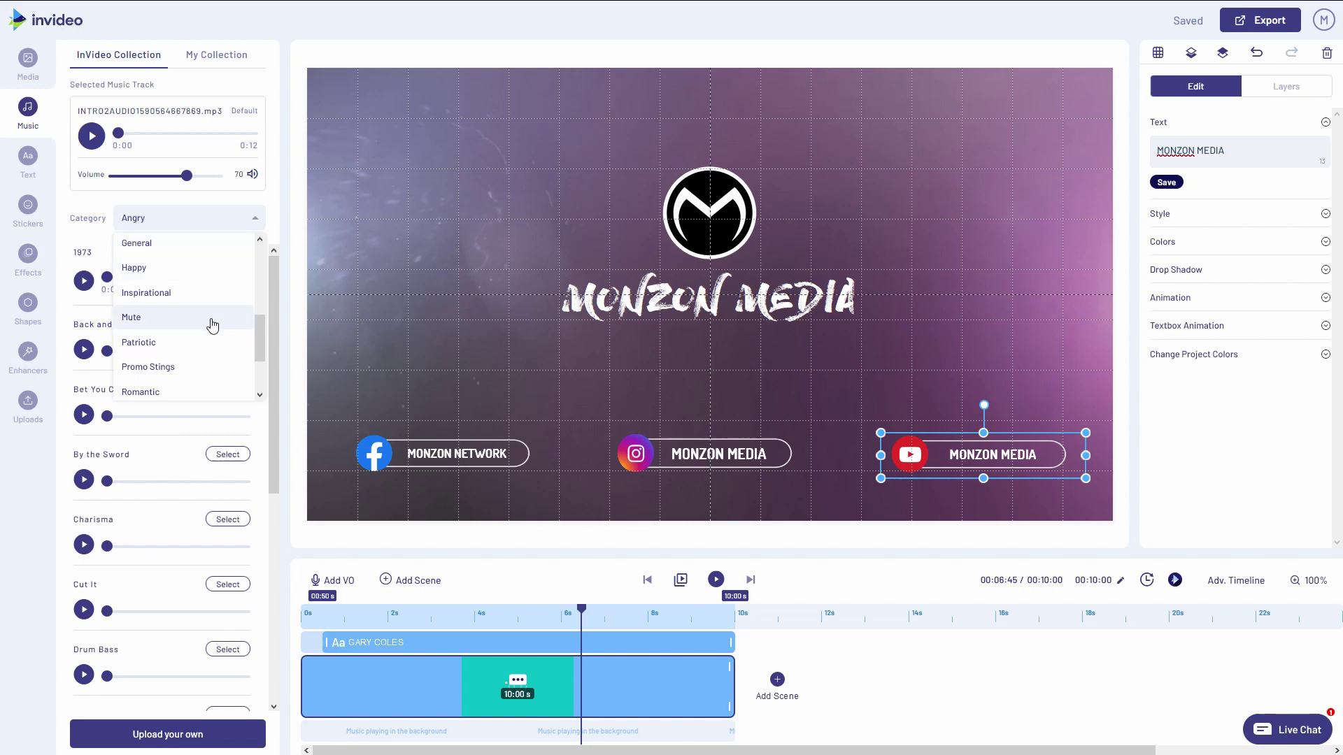
pyautogui.scroll(-3, 210, 315)
pyautogui.scroll(3, 212, 325)
pyautogui.scroll(2, 212, 325)
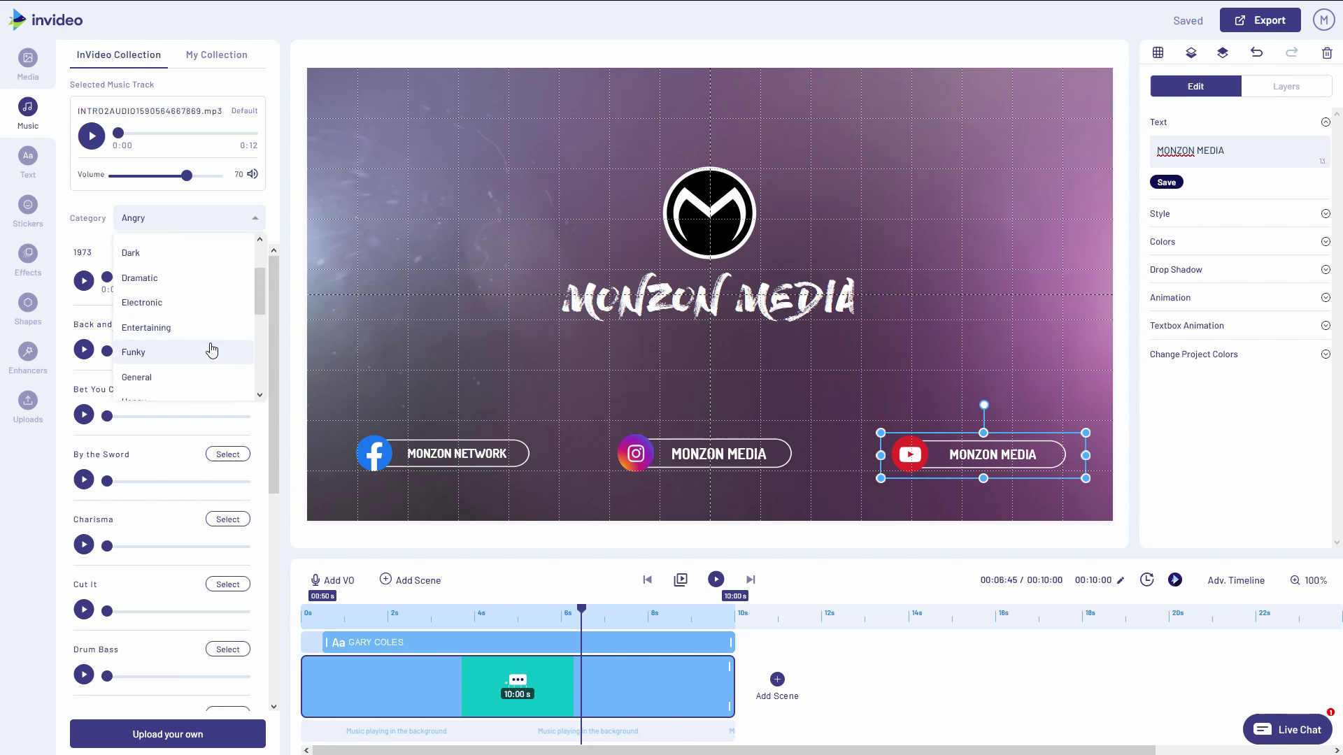
pyautogui.click(210, 350)
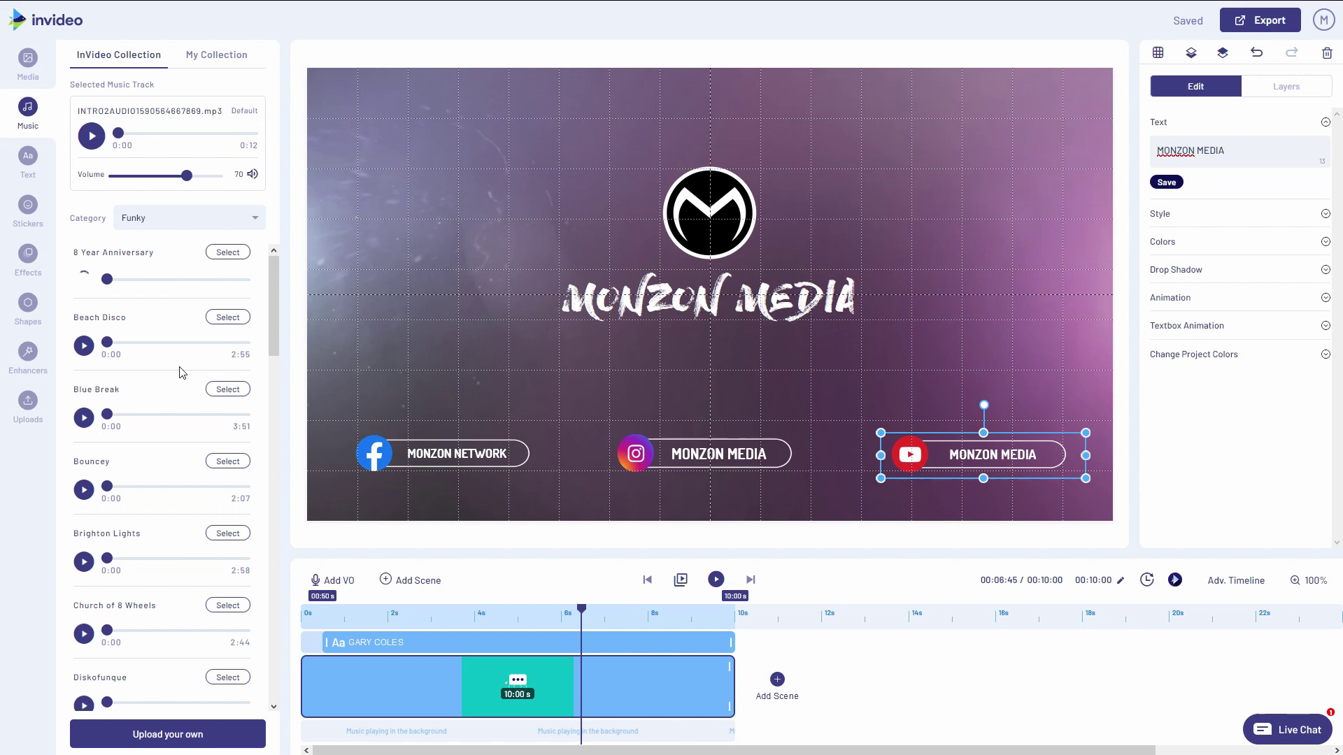
# Audition Feels Good 2 B and Get Back, then select Get Back as background music
pyautogui.scroll(-5, 180, 372)
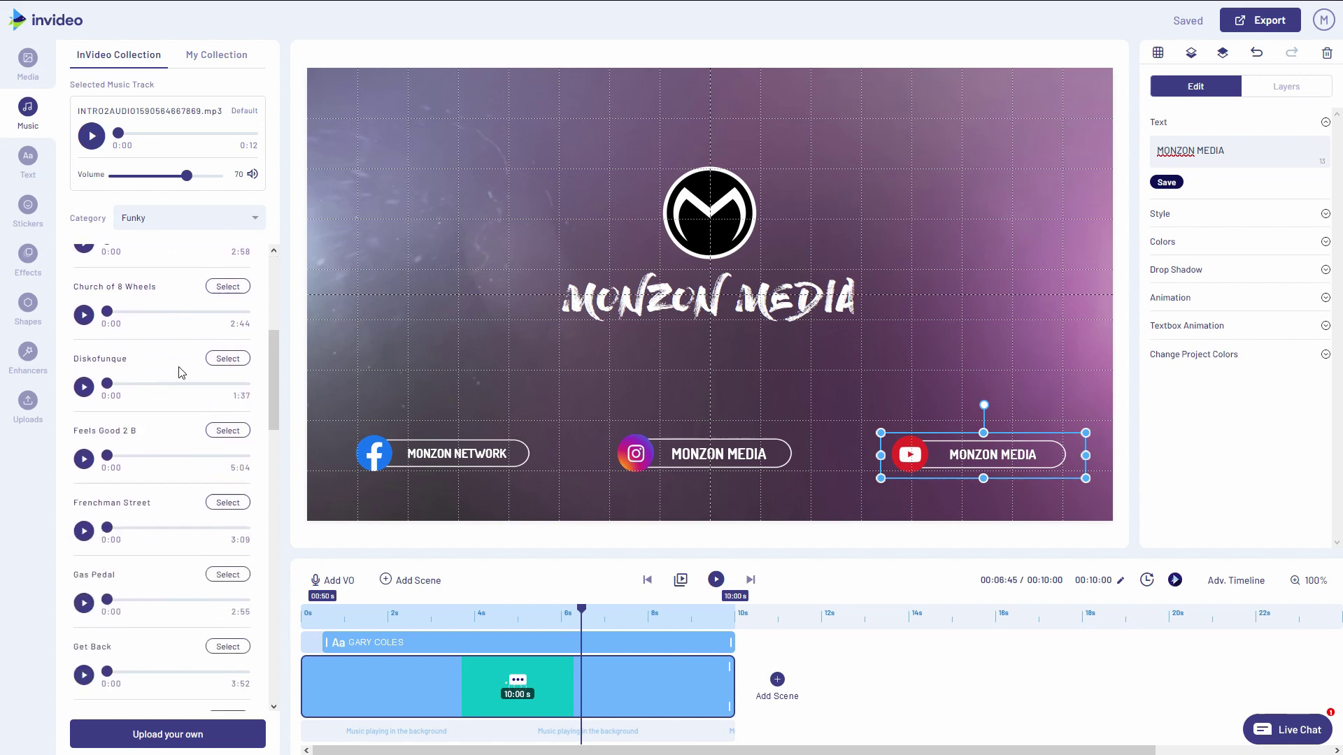
pyautogui.click(131, 456)
pyautogui.scroll(-5, 112, 419)
pyautogui.click(87, 360)
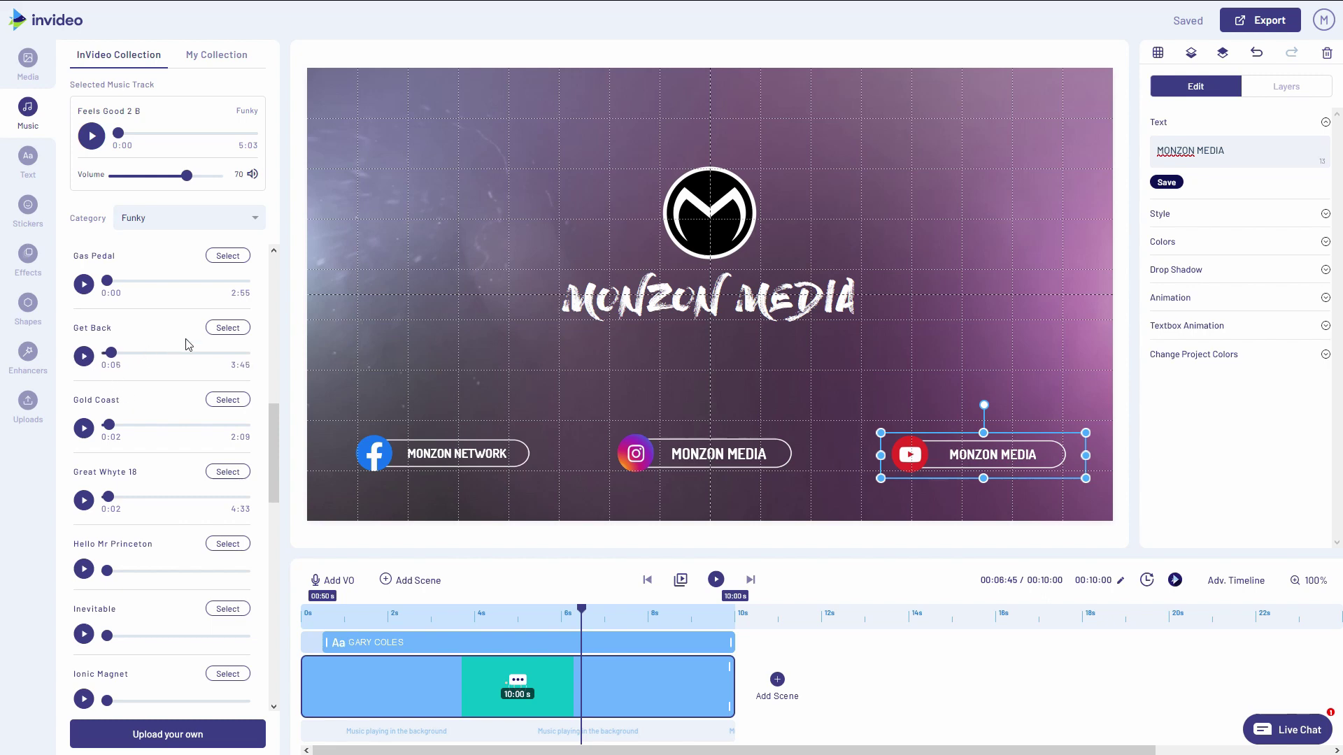
pyautogui.click(224, 334)
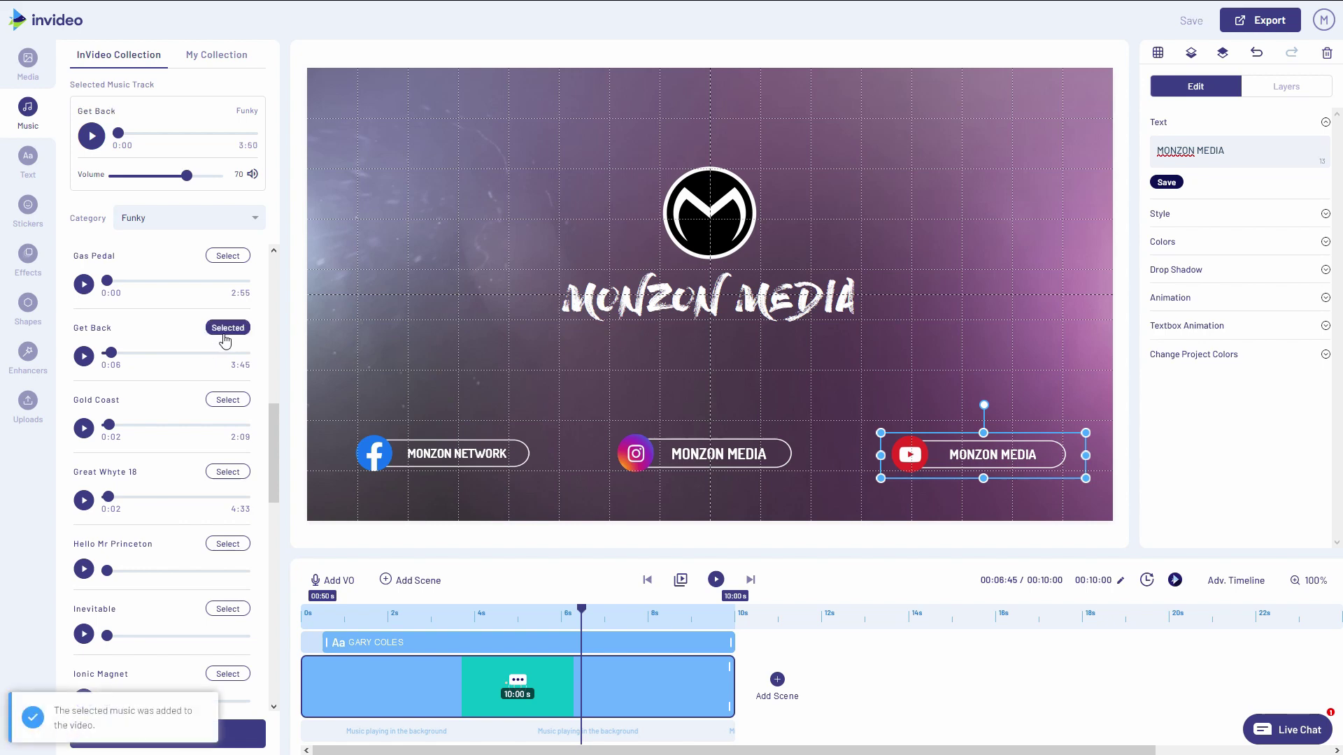
pyautogui.scroll(3, 194, 355)
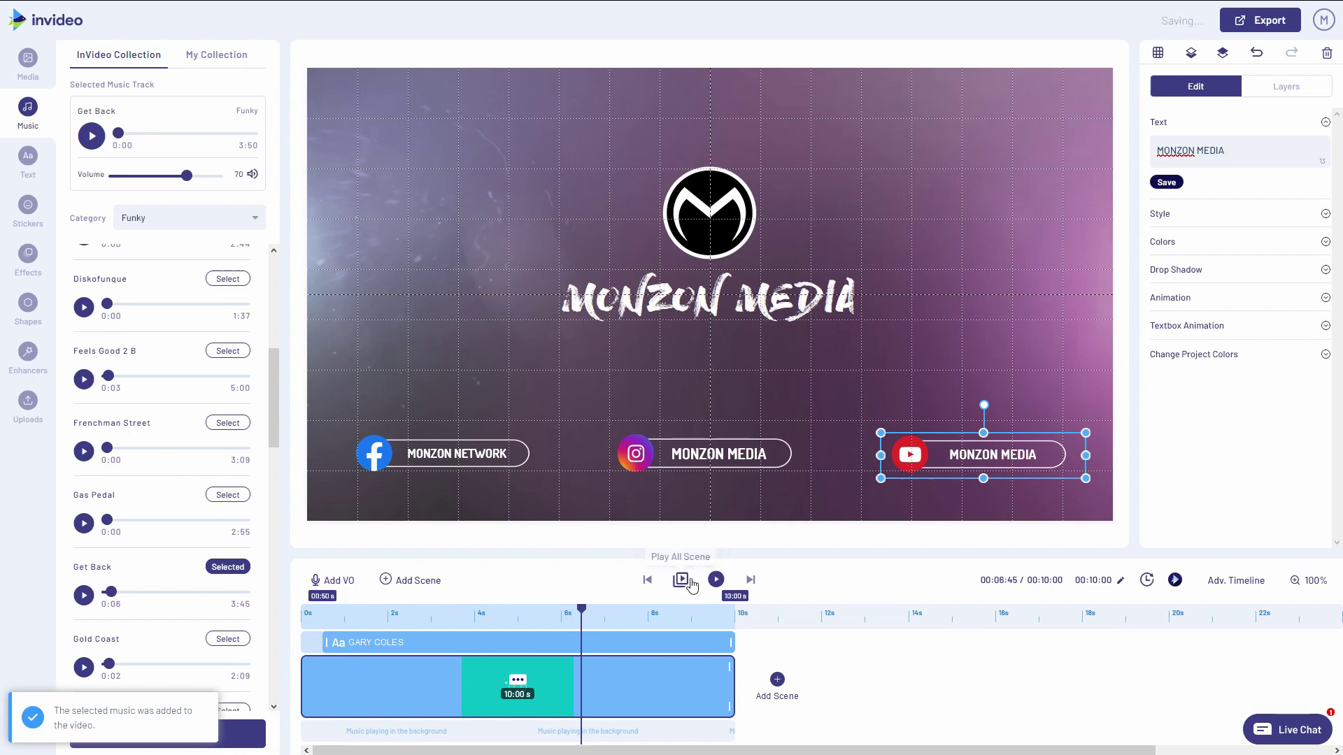
# Play the whole intro with its music, then export it for 1080p download
pyautogui.click(686, 579)
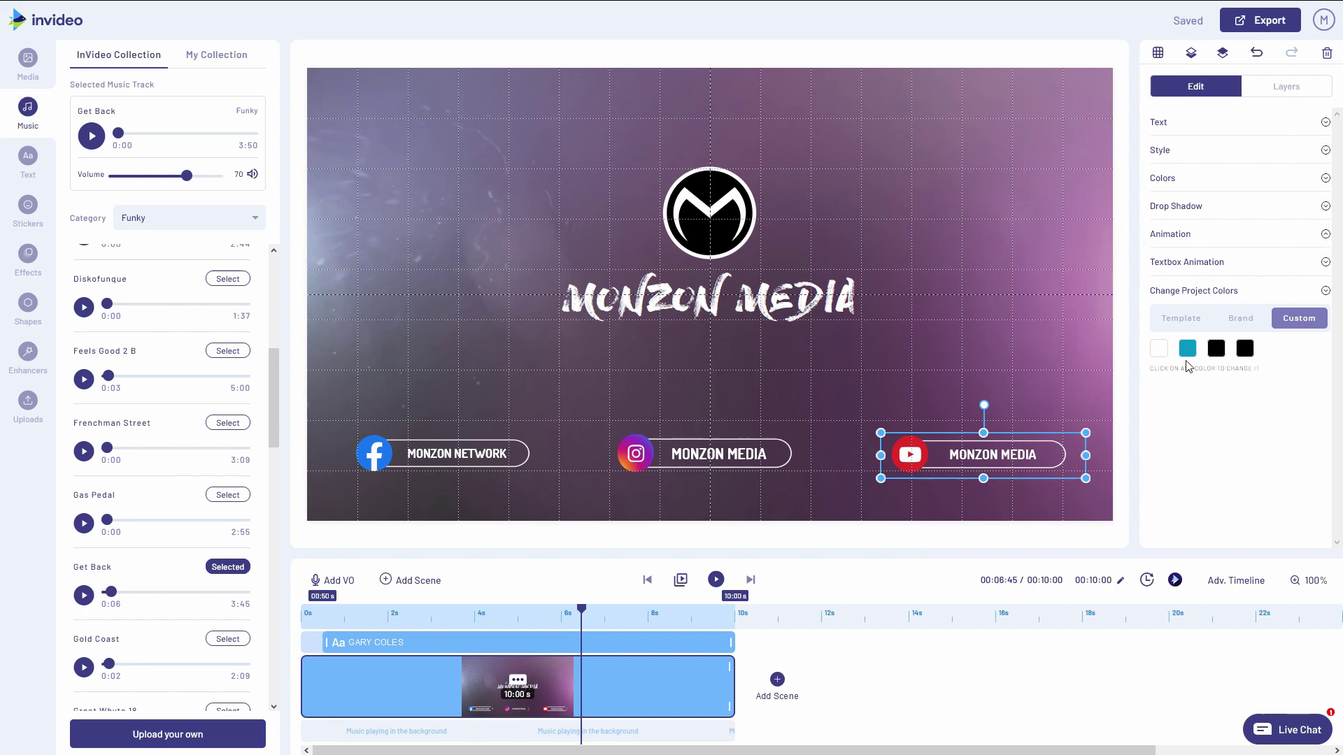
pyautogui.click(1263, 24)
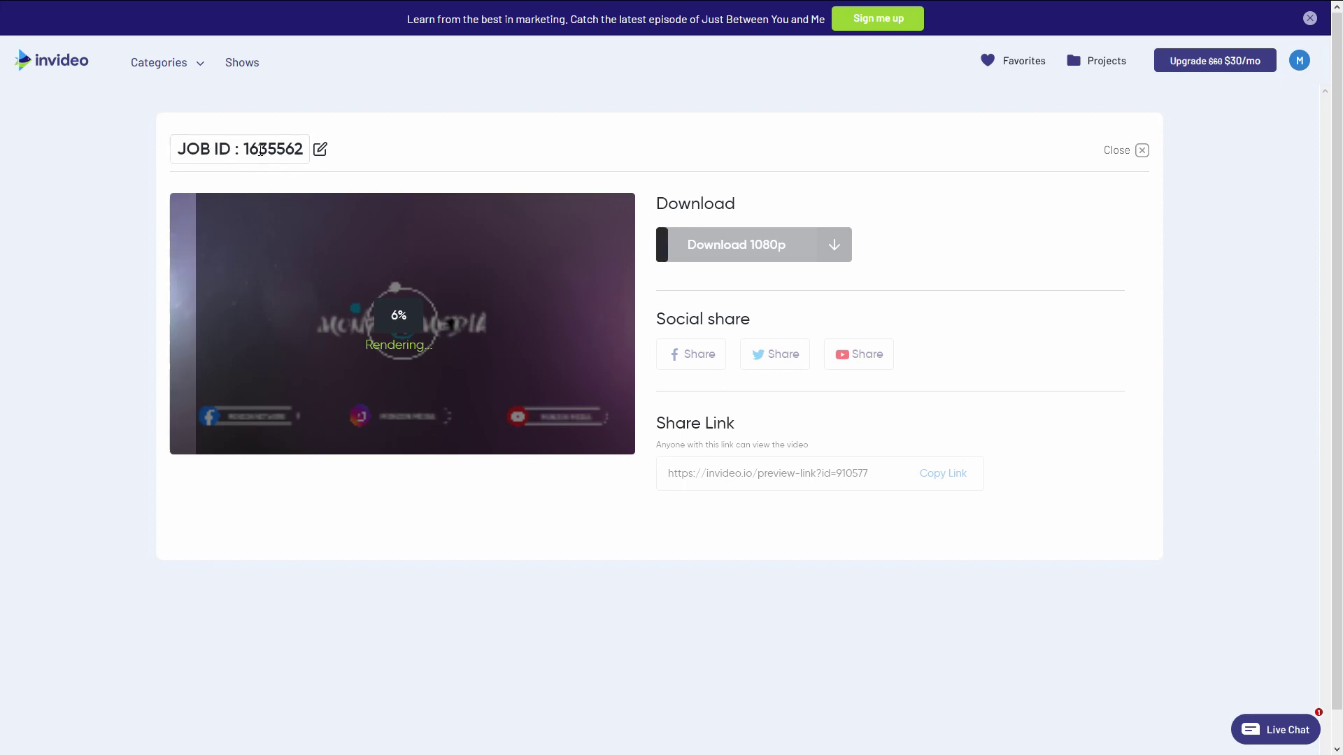
# Replace the export job's numeric title with 'Intro sample'
pyautogui.click(281, 154)
pyautogui.doubleClick(280, 154)
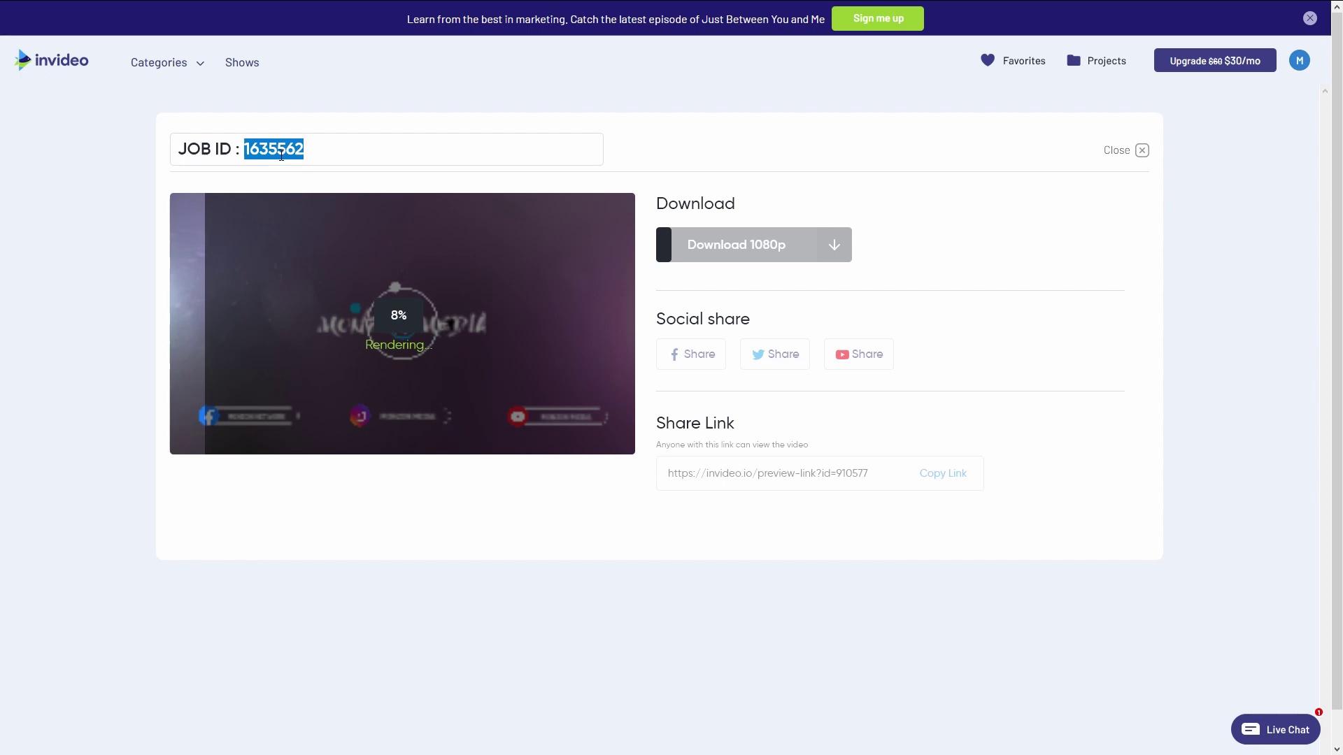
pyautogui.press('BackSpace')
pyautogui.write('Intro')
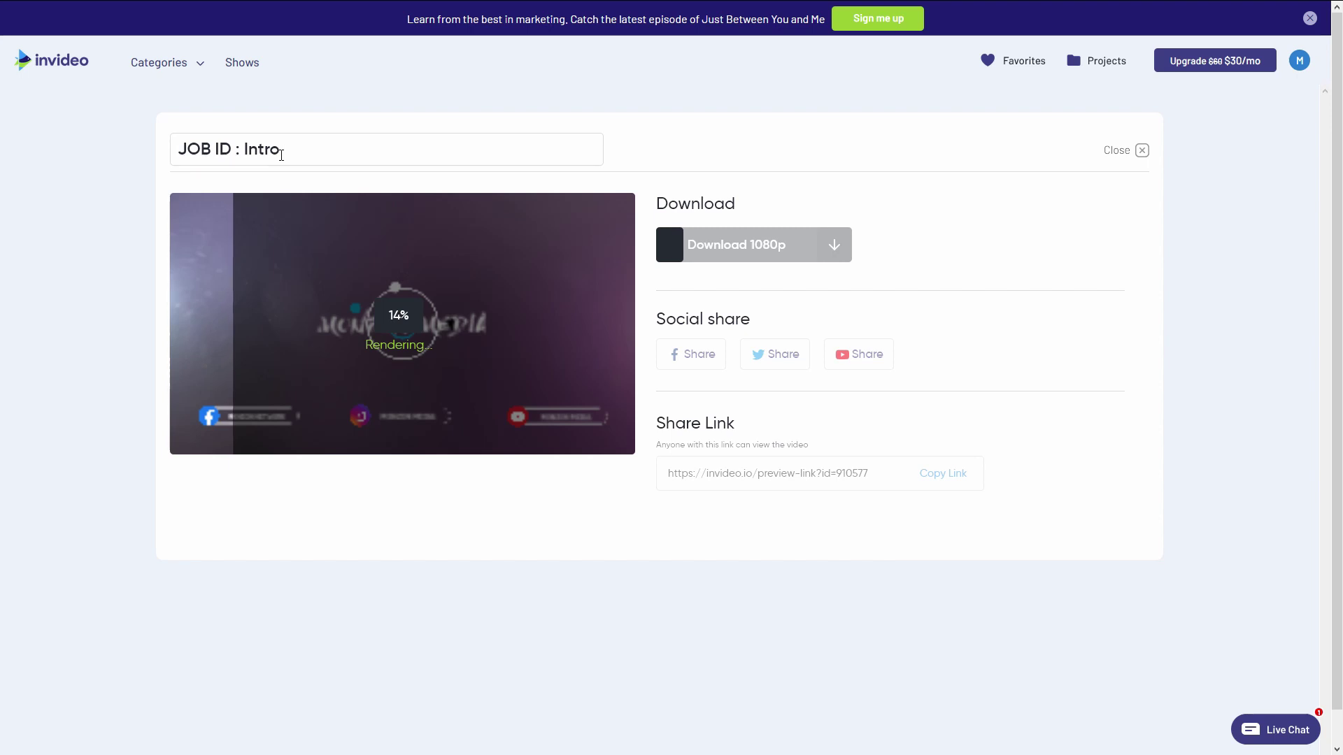
pyautogui.write('sample')
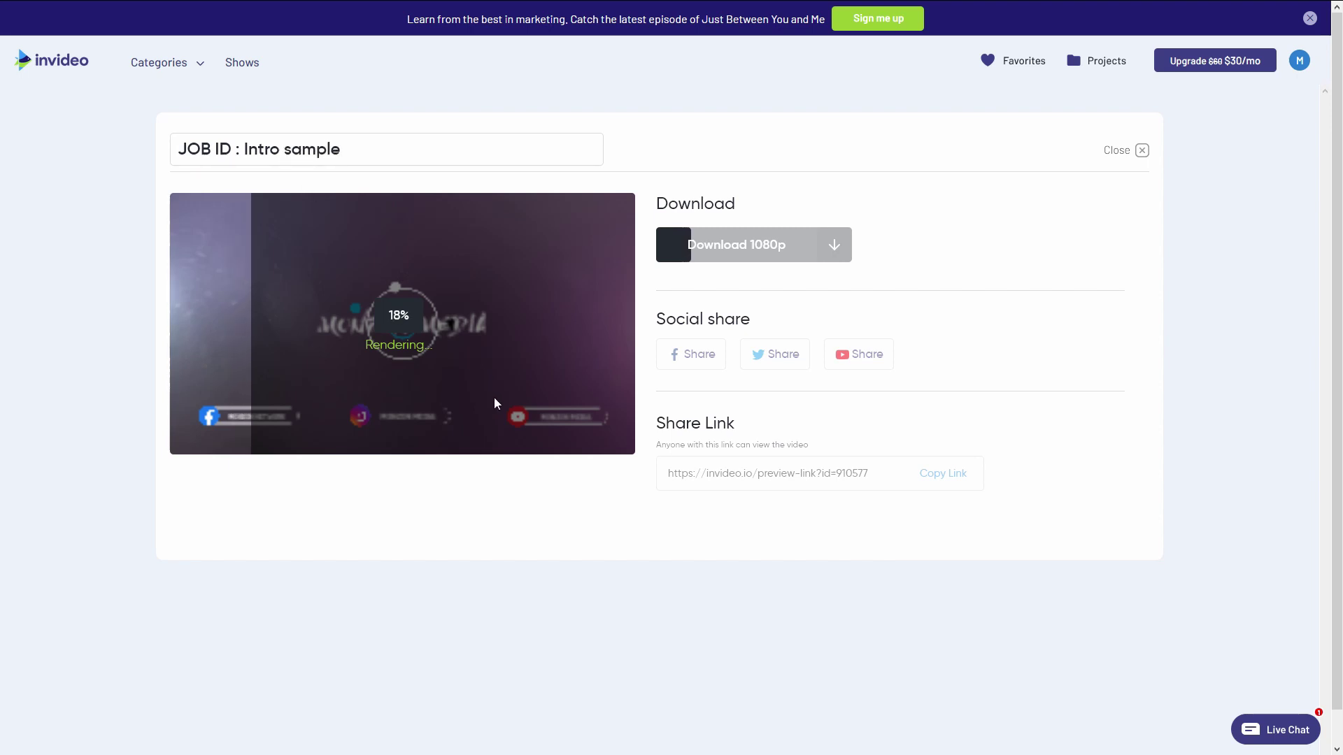
# Confirm the 'Intro sample' project name while the 1080p render keeps progressing
pyautogui.click(563, 506)
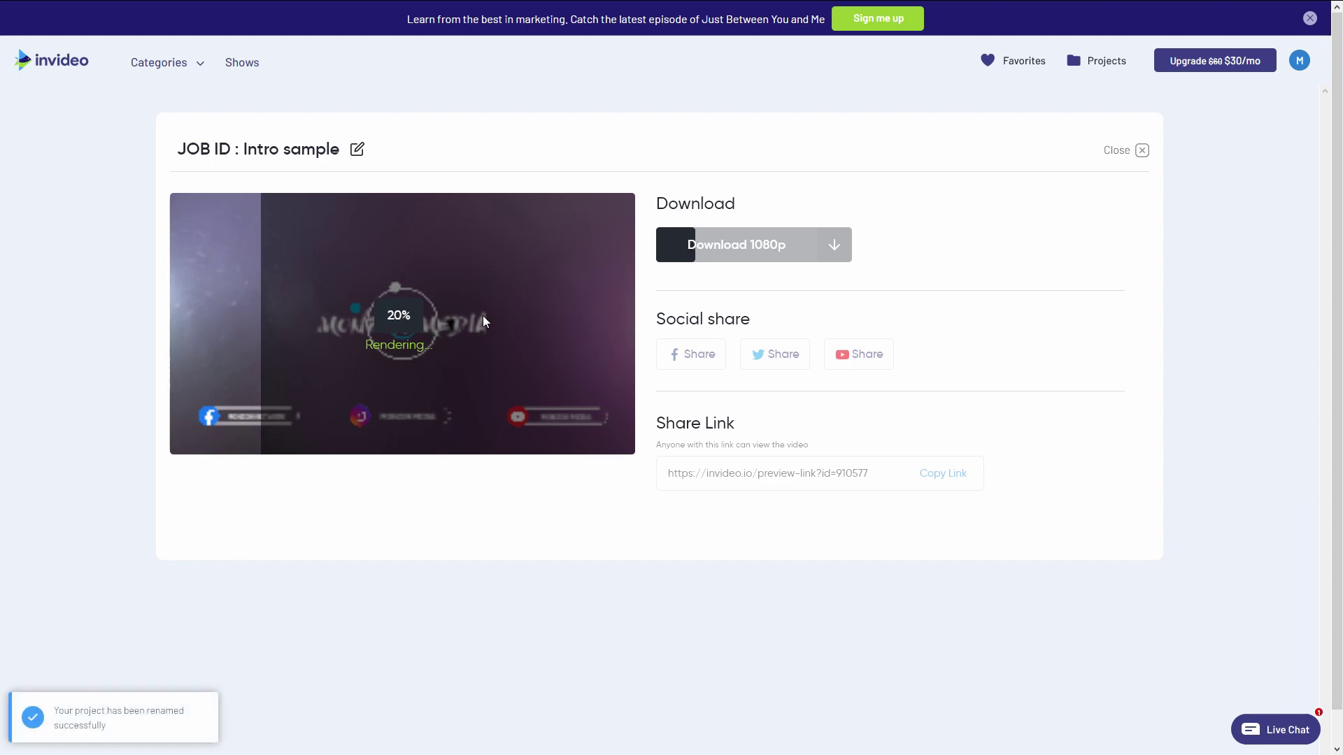